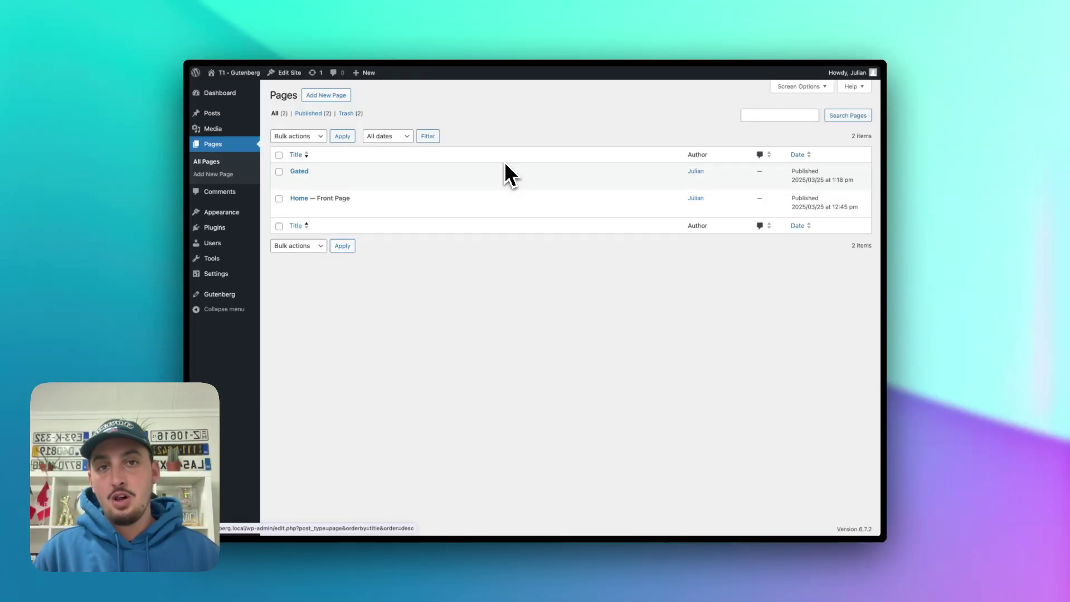
Step: Find the Memberstack – Member Management, Premium Content & Social Login plugin by searching for "memberstack", then install and activate it
click(223, 228)
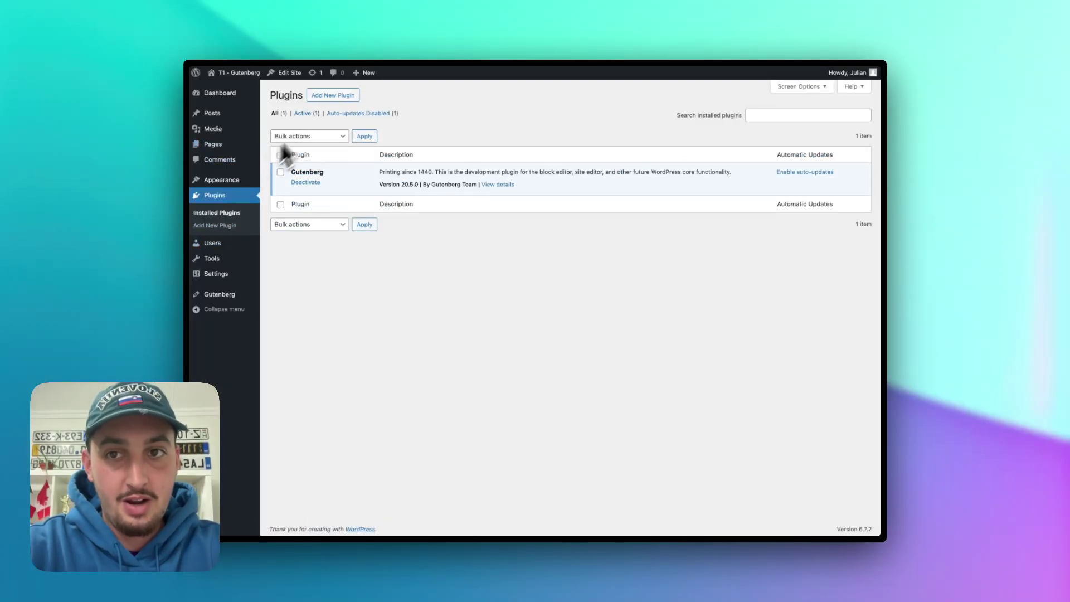
click(329, 96)
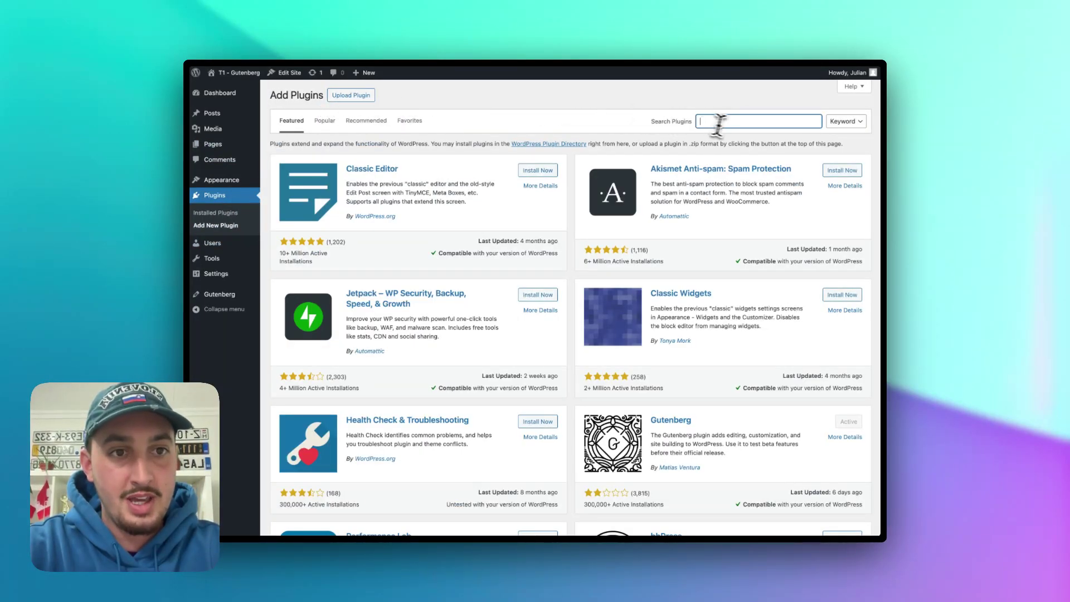
click(730, 122)
text(memberstack)
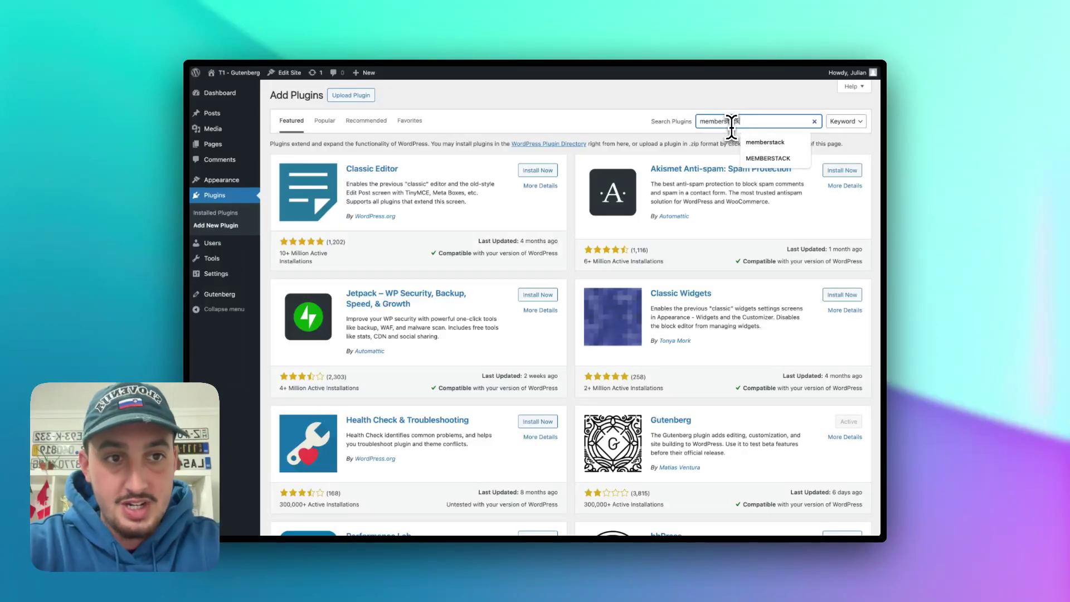
key(Return)
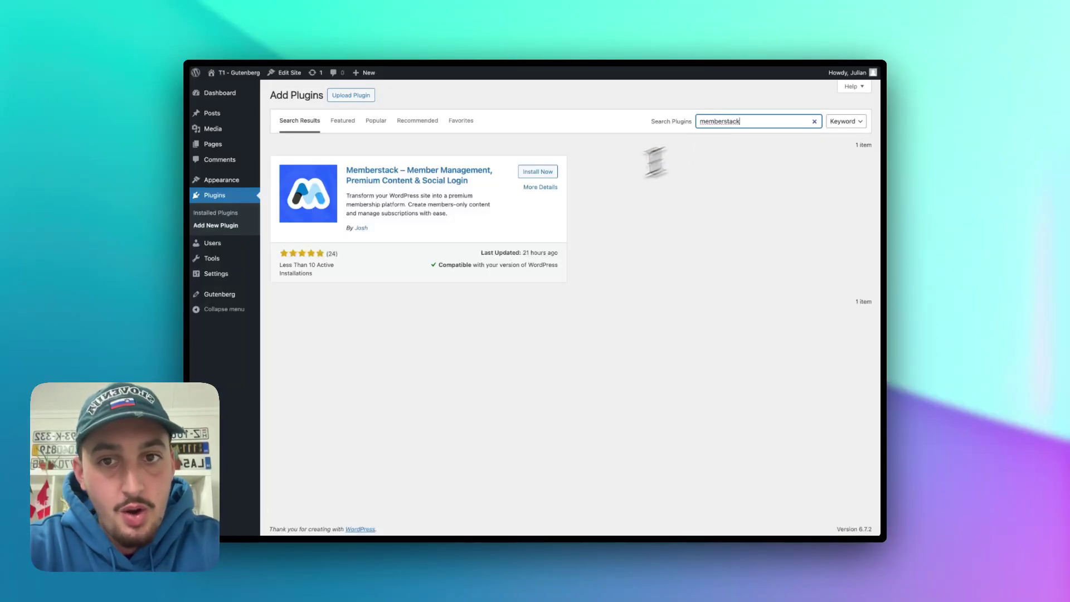
click(545, 174)
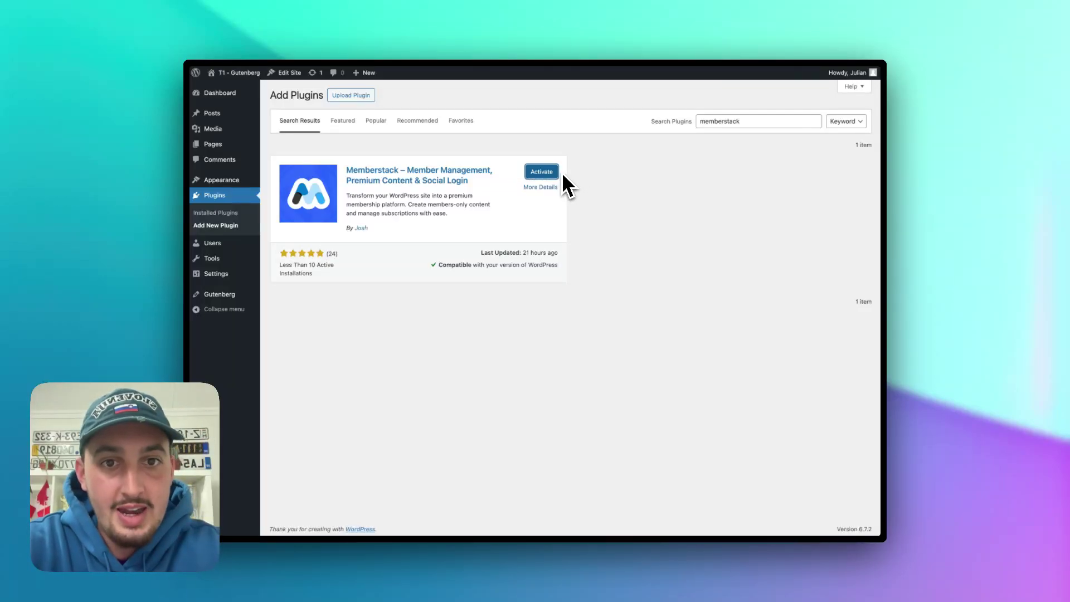
click(536, 172)
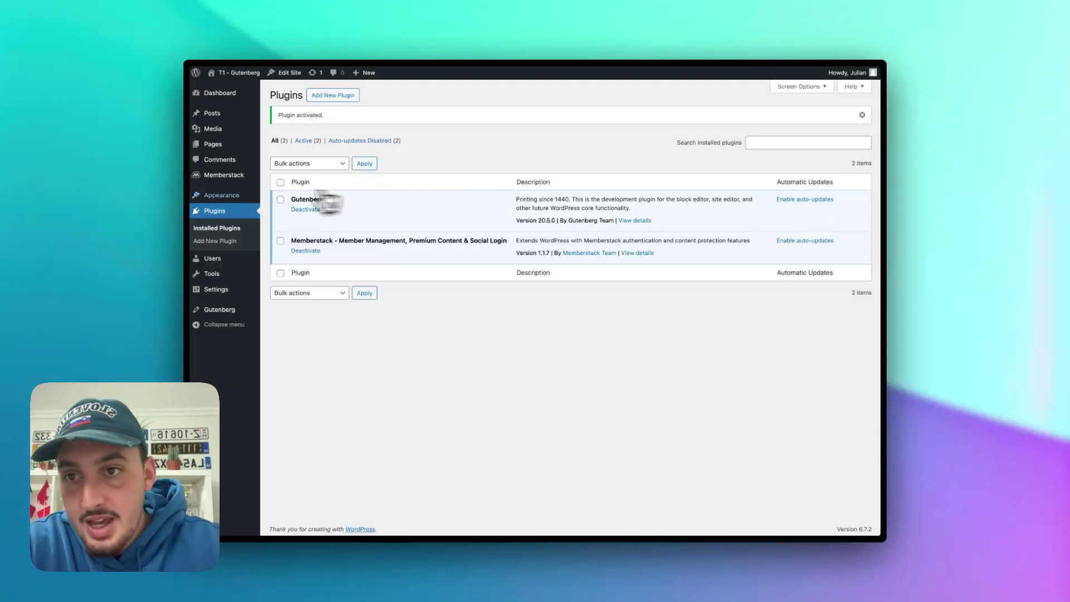
Step: Open the Memberstack plugin settings, and copy the App ID from the Get Started checklist in the Memberstack web dashboard
click(224, 177)
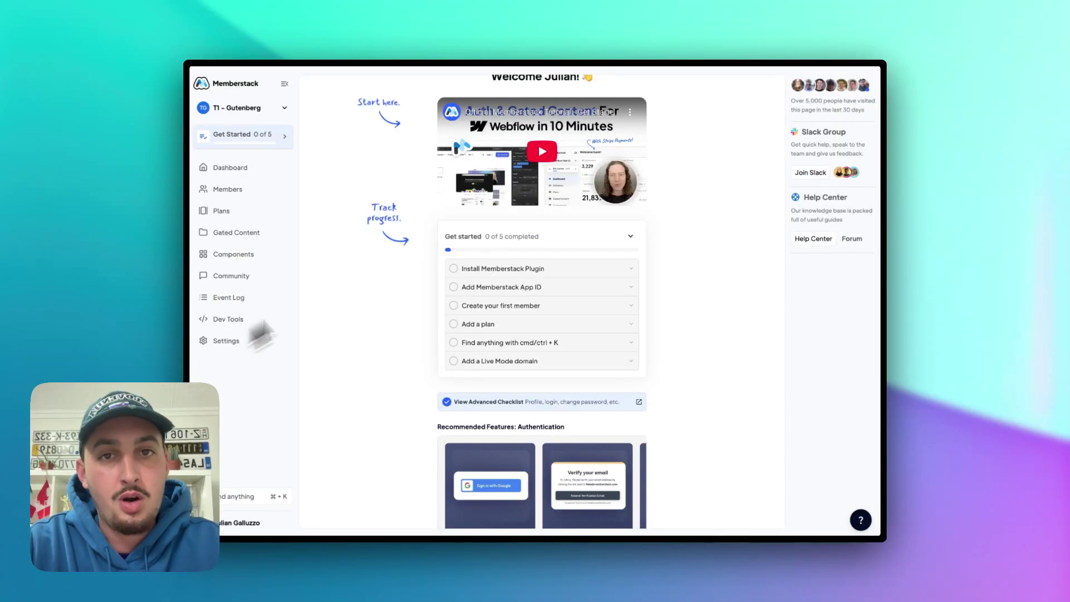
scroll(354, 256, up, 1)
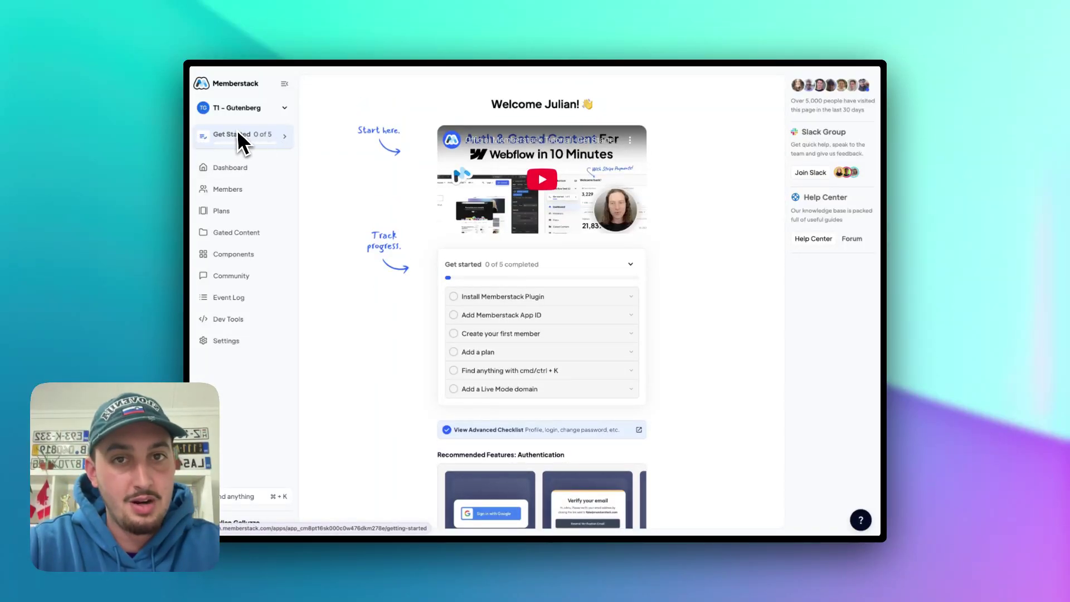
scroll(356, 215, down, 2)
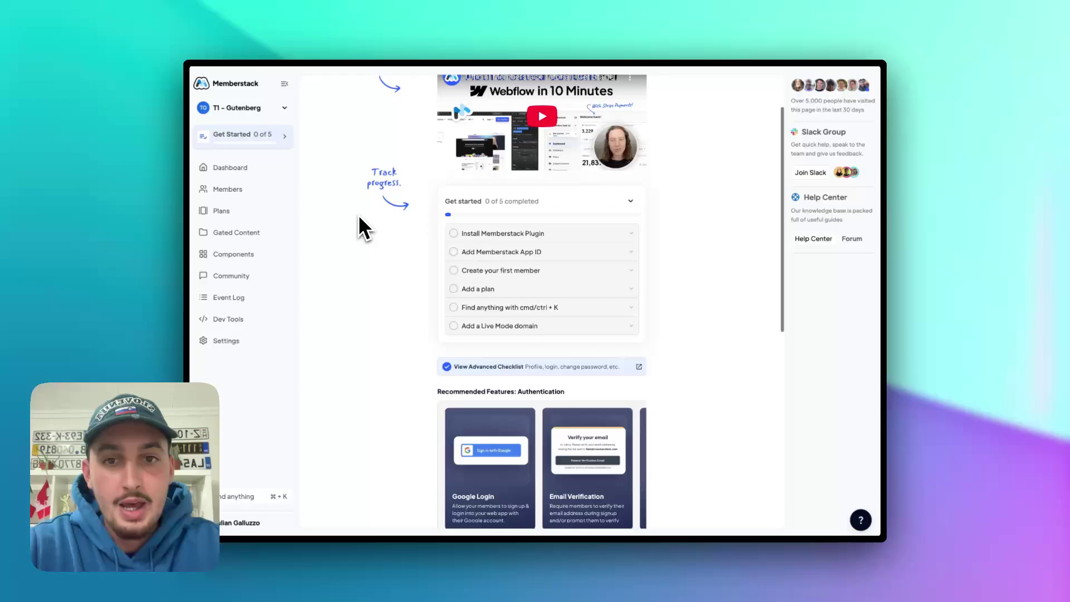
click(532, 252)
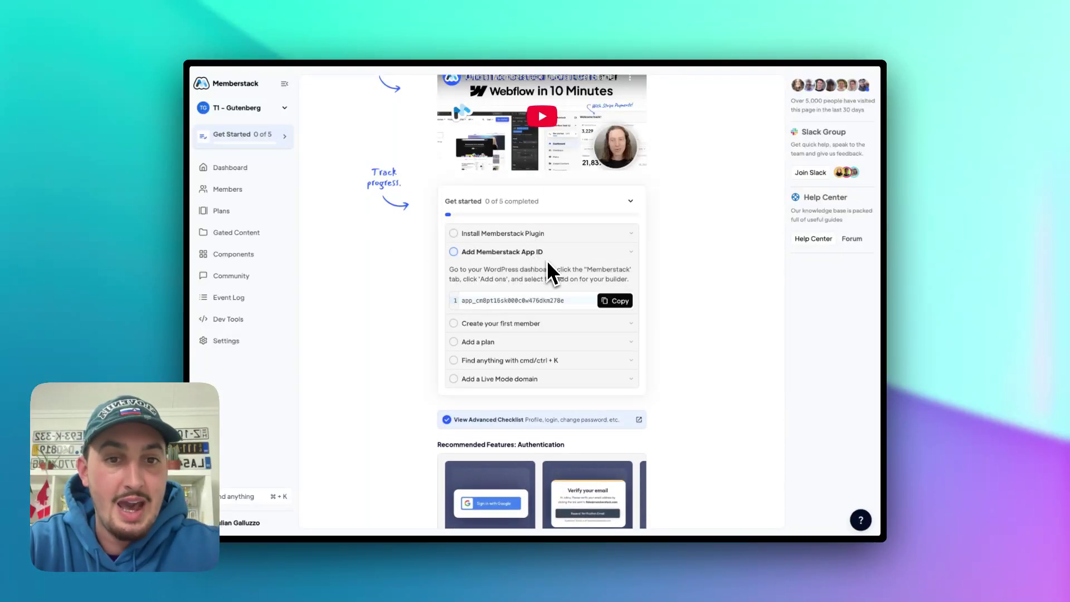
click(618, 302)
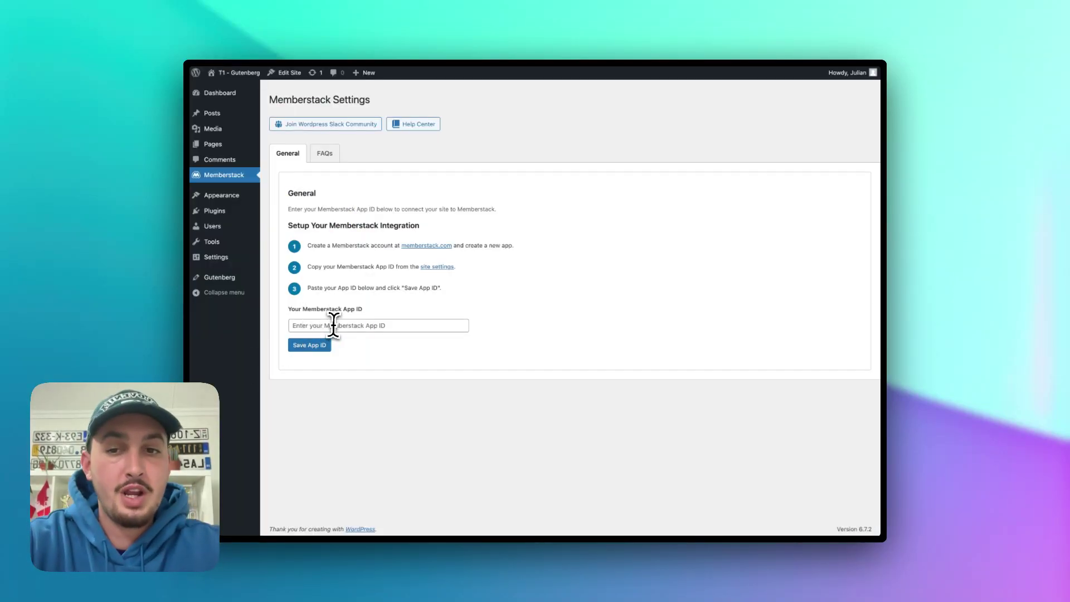
Step: Paste the copied App ID into the Memberstack settings in WordPress and save it
click(334, 327)
key(ctrl+v)
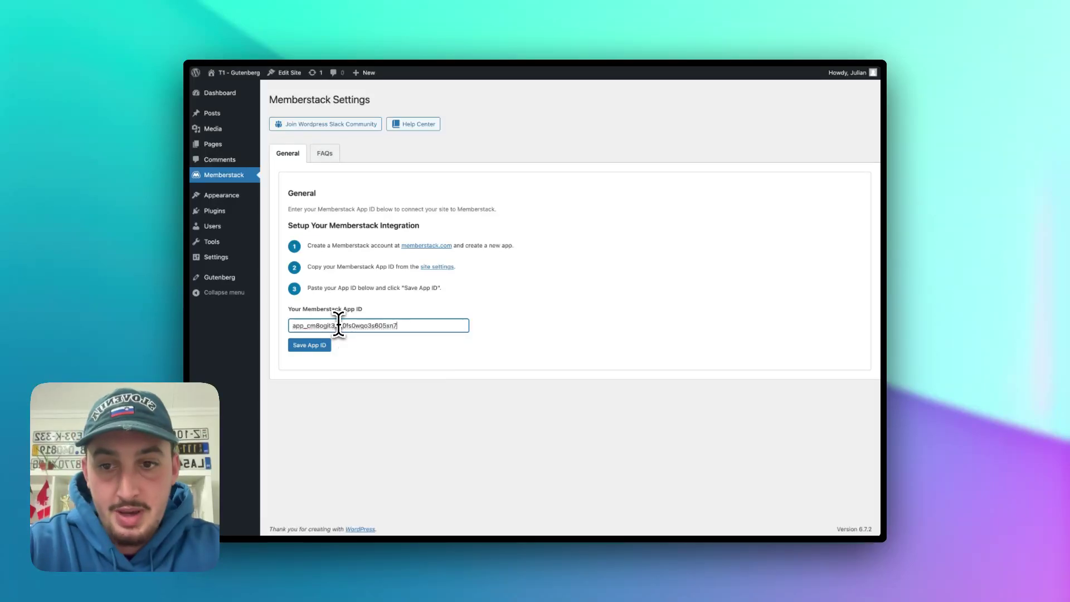
click(319, 345)
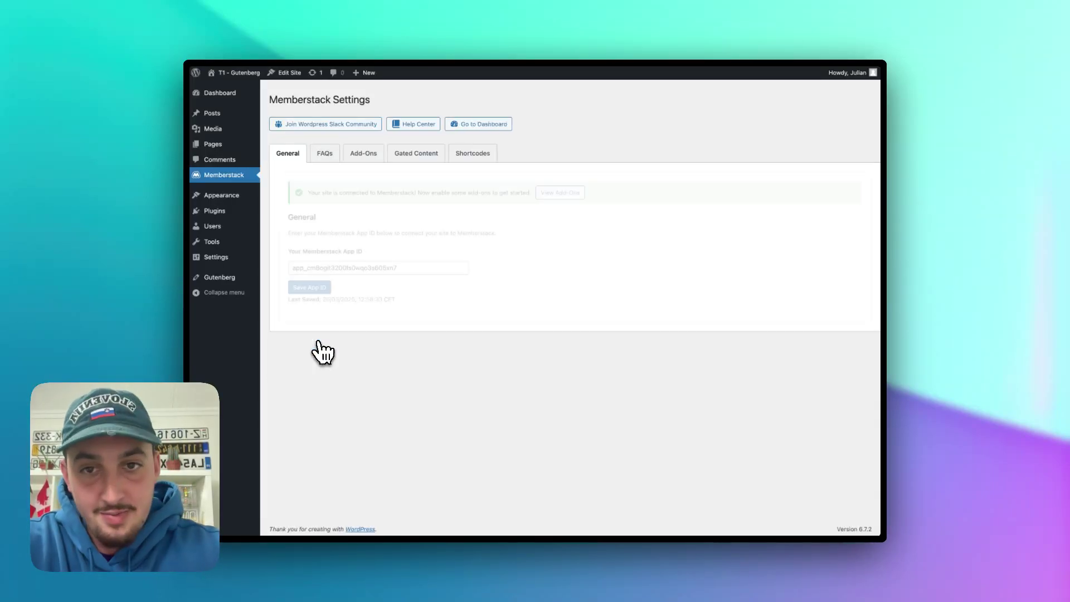
Step: Review the available Memberstack add-ons, including the Gutenberg Integration, and bring up the shortcode reference
click(564, 194)
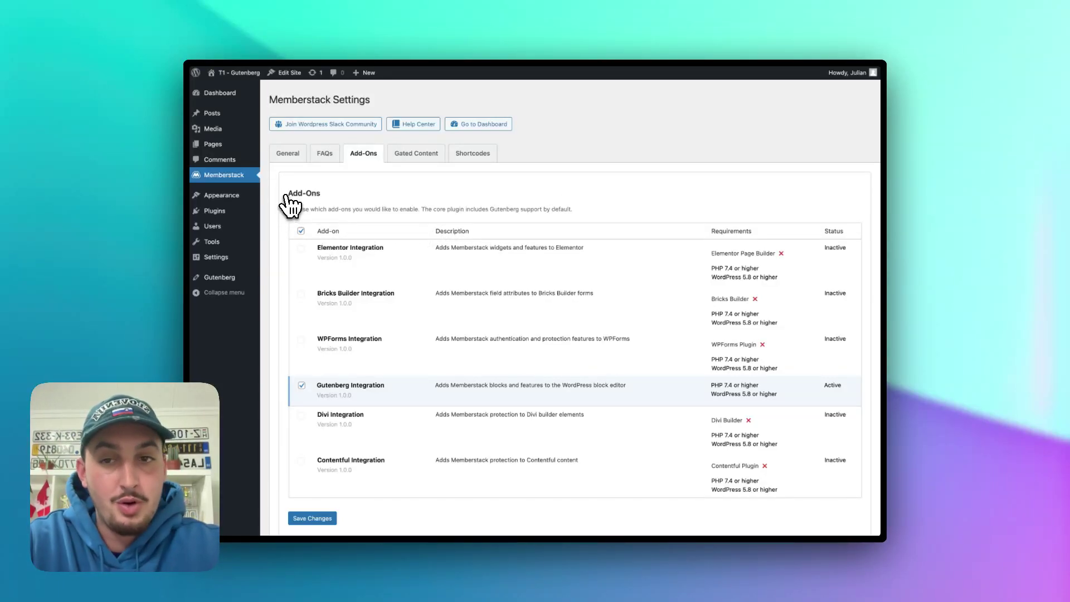
scroll(326, 391, down, 2)
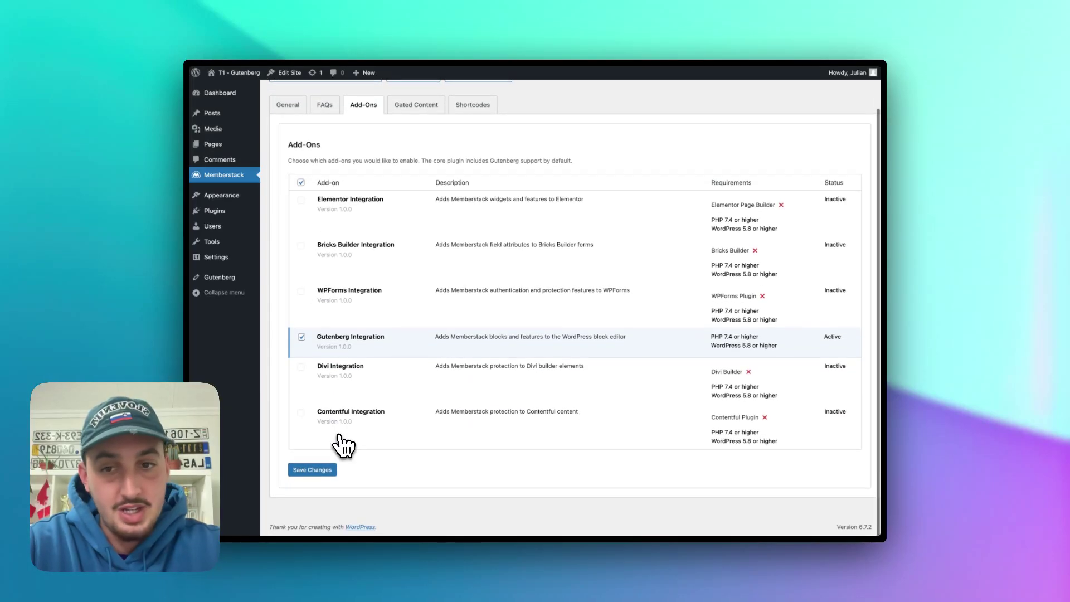
scroll(311, 477, up, 2)
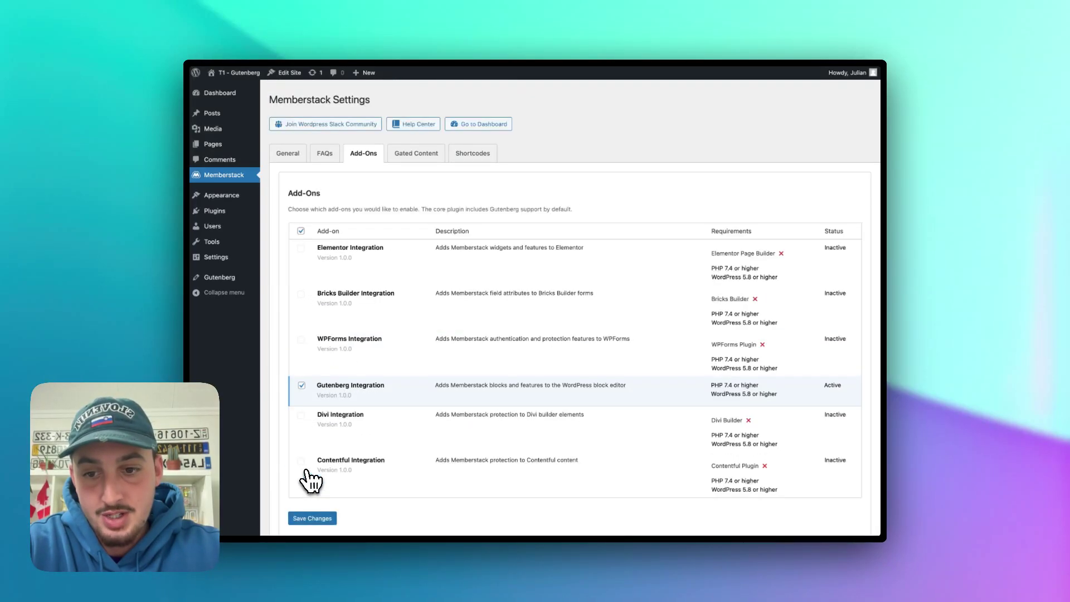
click(465, 160)
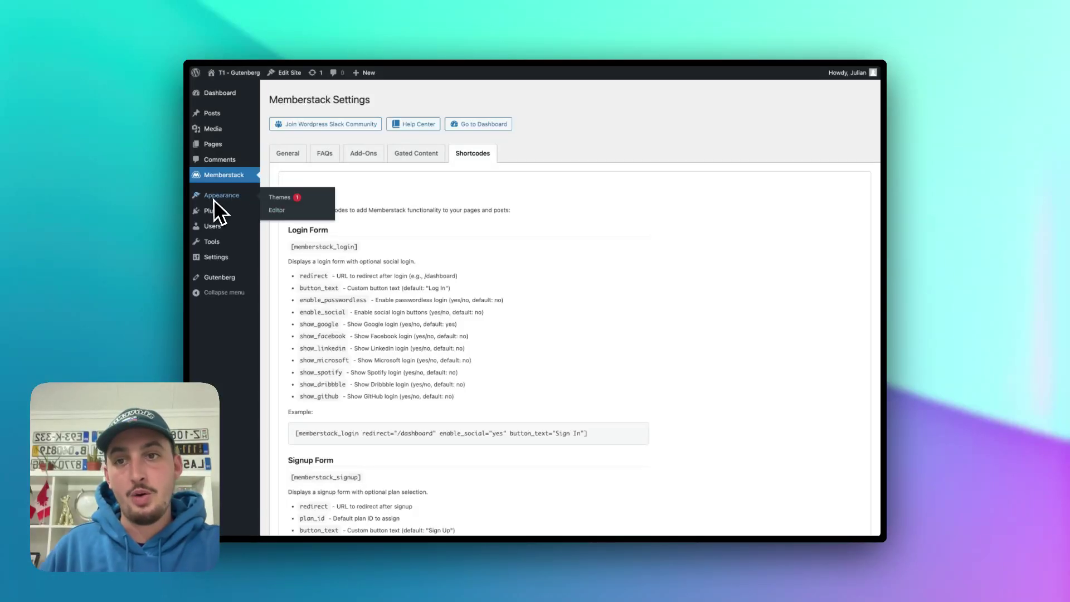
Step: Open the Home front page for editing and delete the Buttons block below its title
click(214, 145)
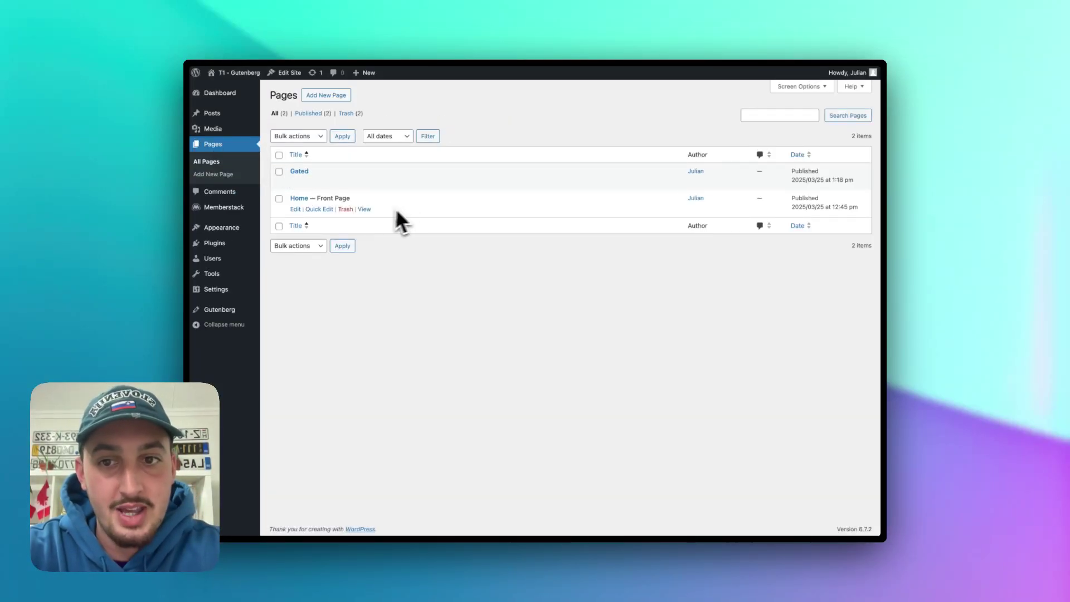
click(296, 209)
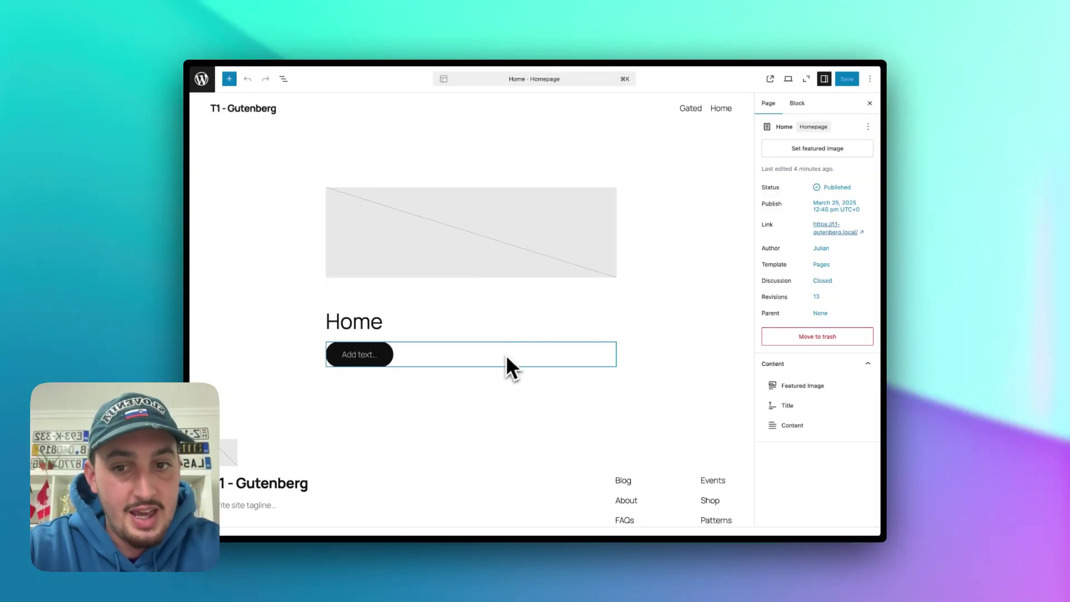
click(496, 359)
click(466, 327)
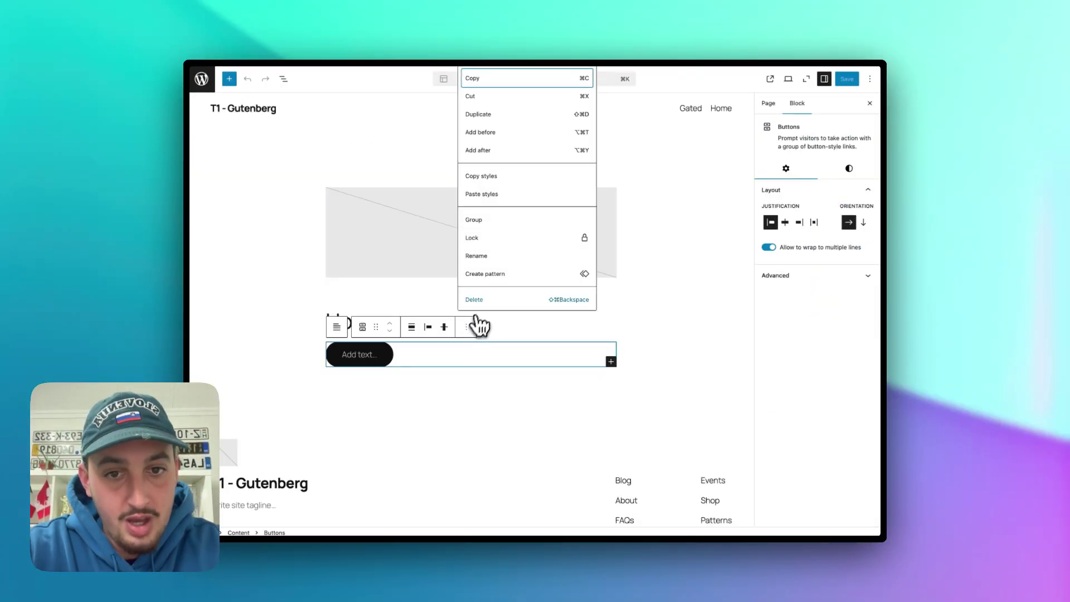
click(483, 301)
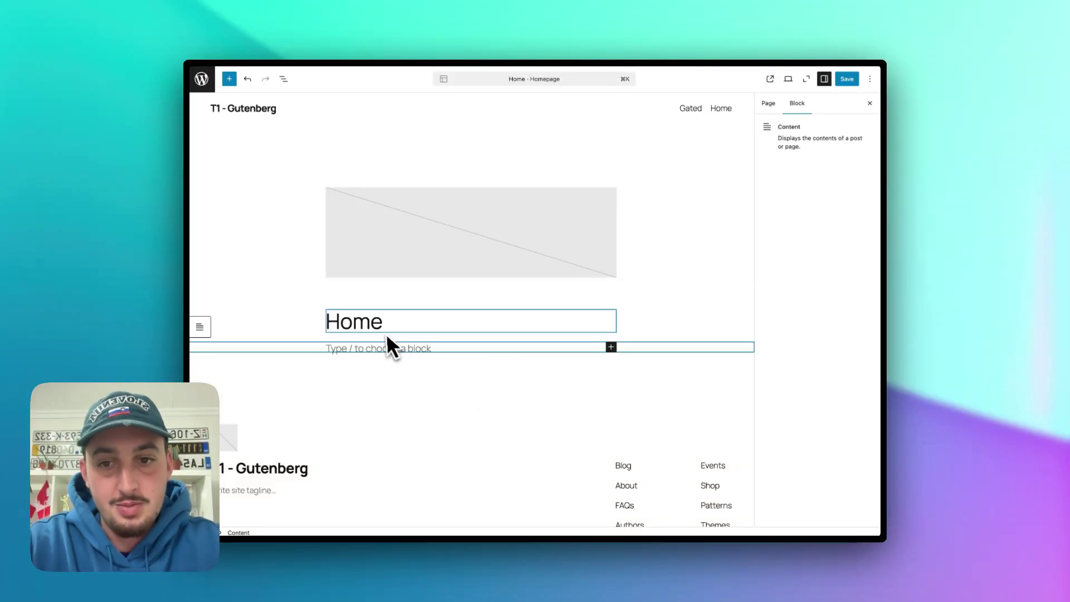
Step: Insert a Shortcode block into the content area of the Home page
click(611, 347)
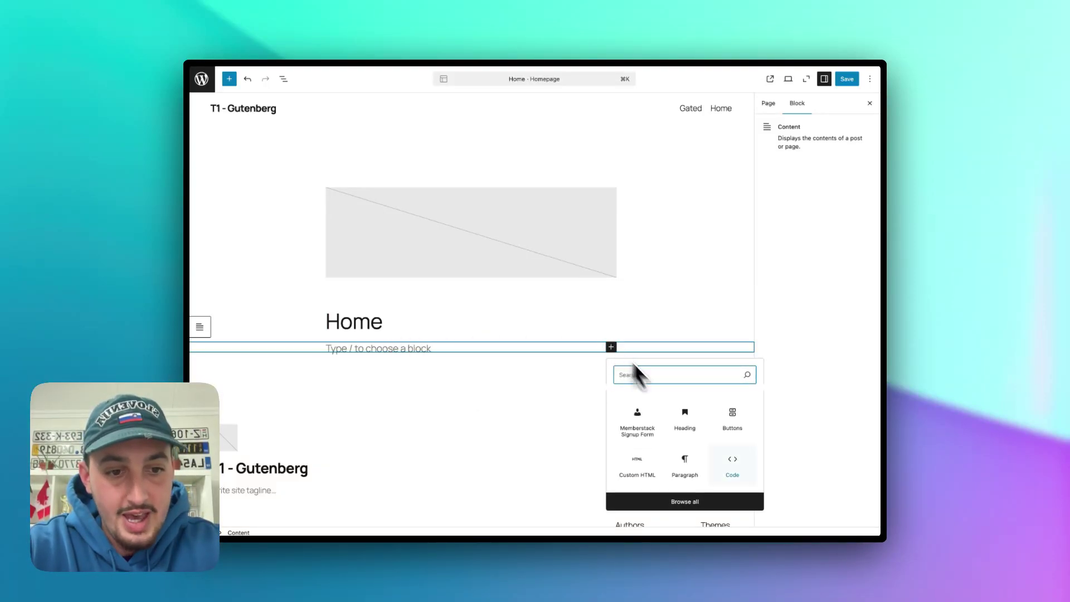
text(short)
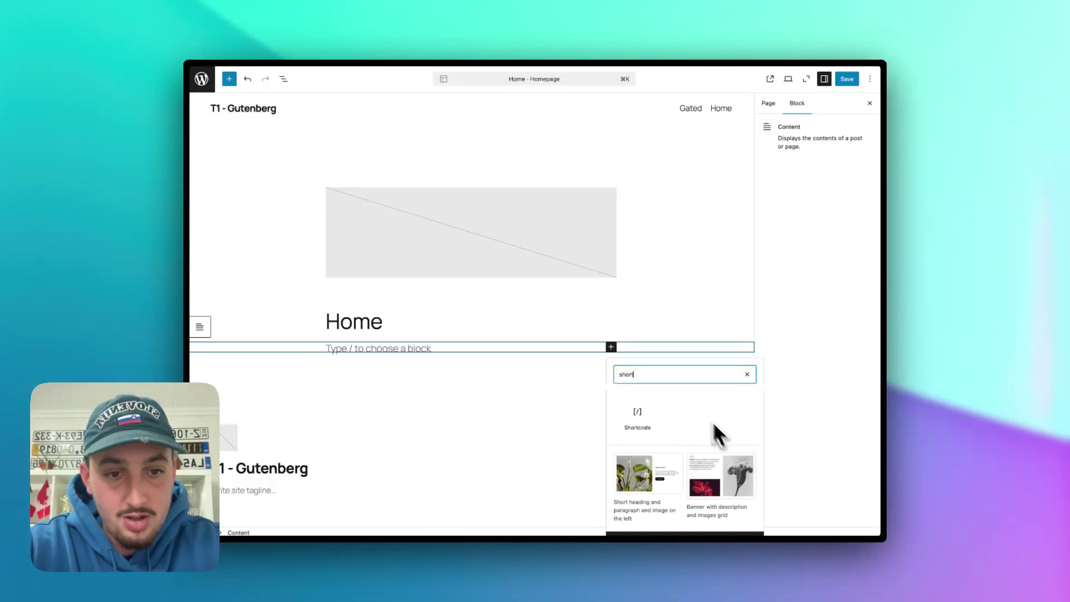
click(640, 419)
Step: Copy the [memberstack_signup] shortcode from the Memberstack shortcode reference and review the signup form's optional parameters
key(ctrl+Tab)
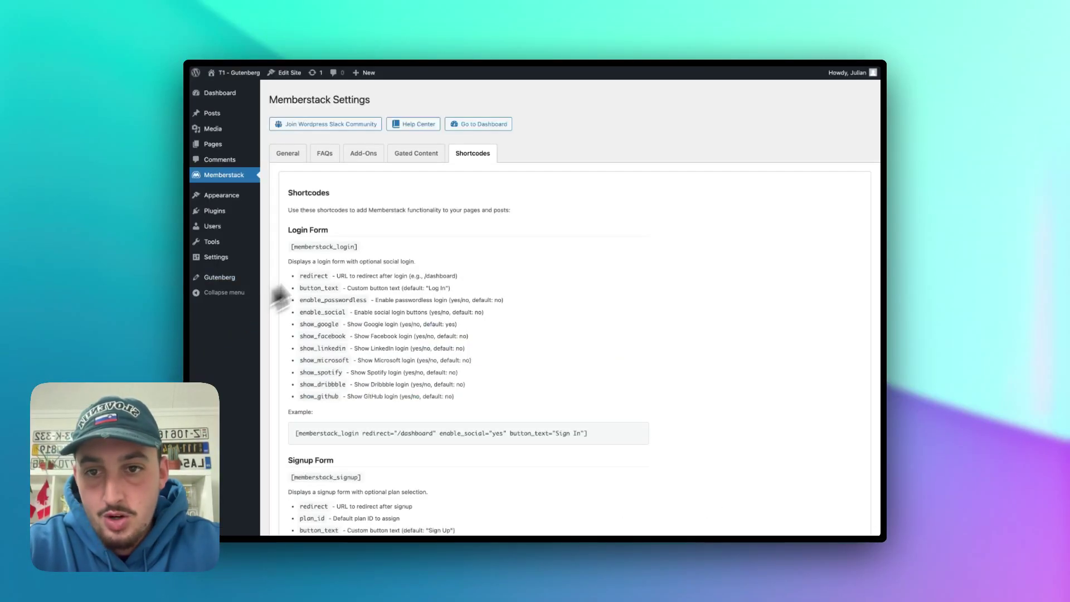
scroll(385, 300, down, 1)
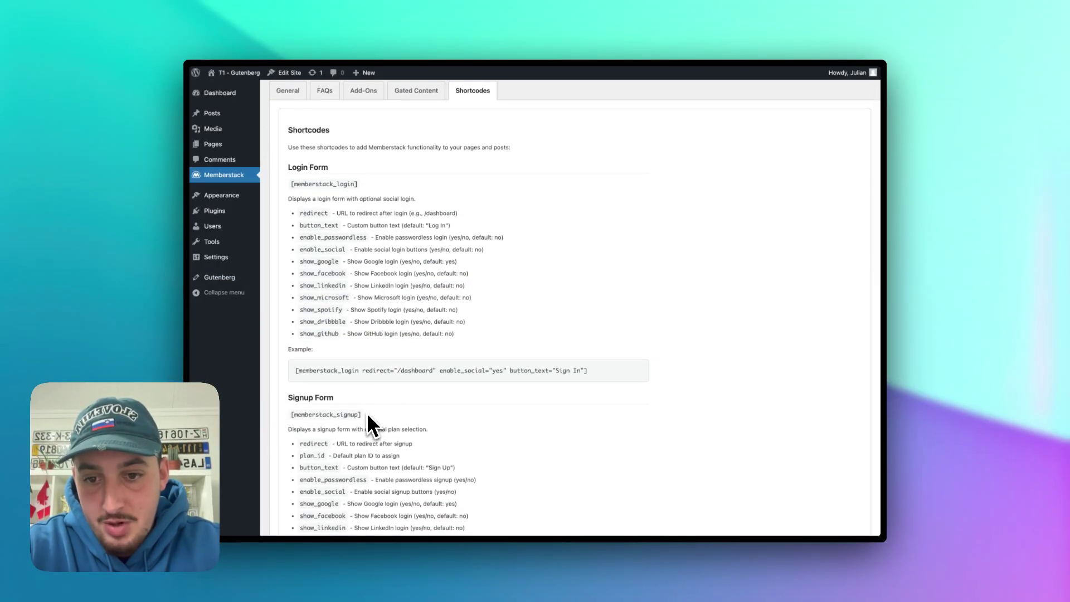
drag(362, 415, 289, 416)
key(super+c)
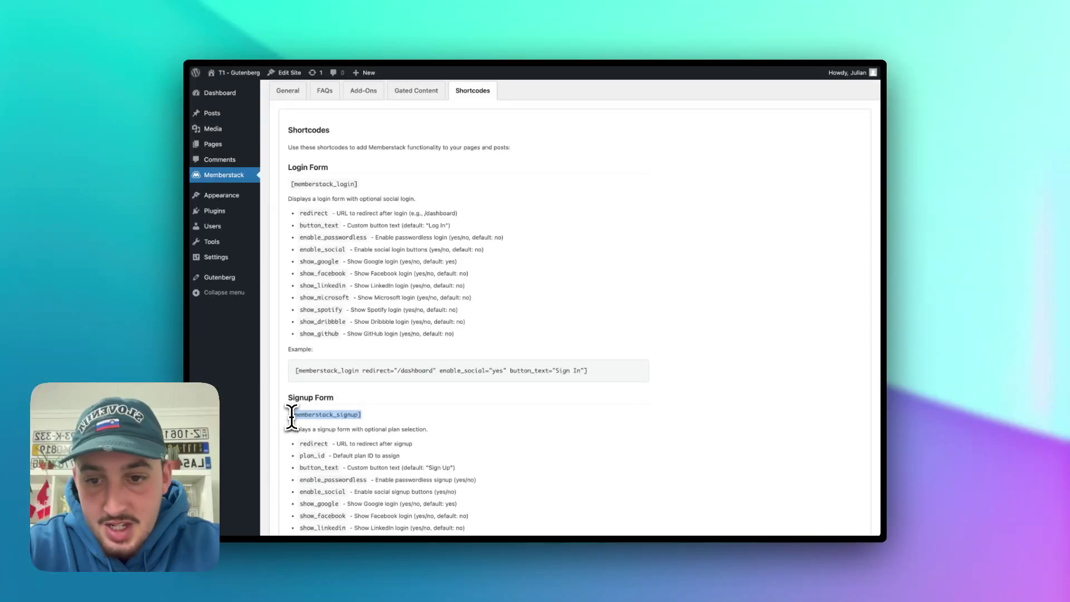
scroll(292, 414, down, 4)
scroll(305, 322, down, 3)
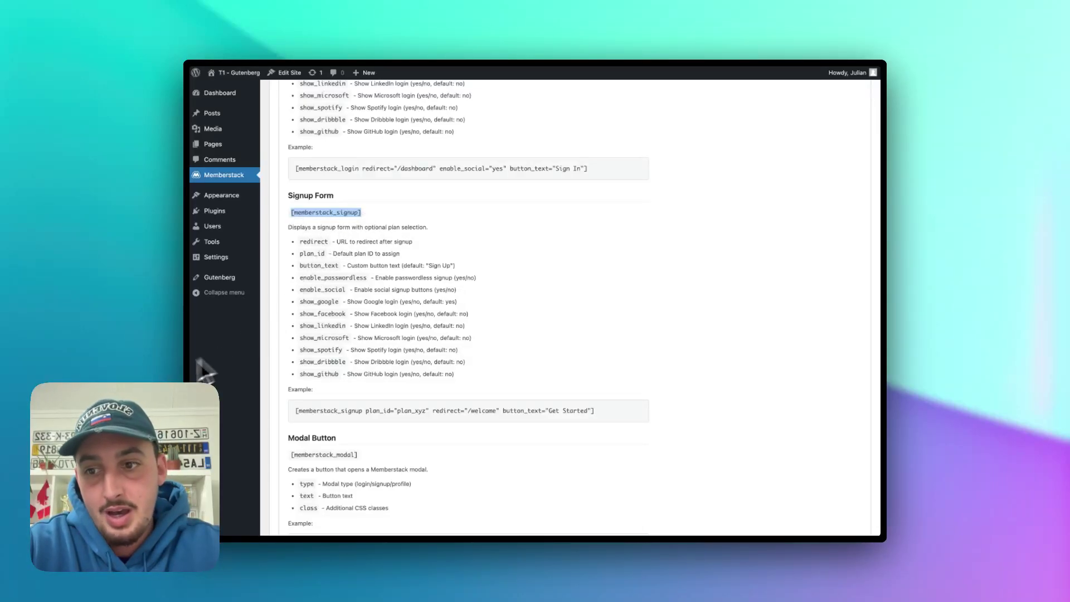
Step: Paste the signup shortcode into the Home page's Shortcode block and save the page
key(ctrl+Tab)
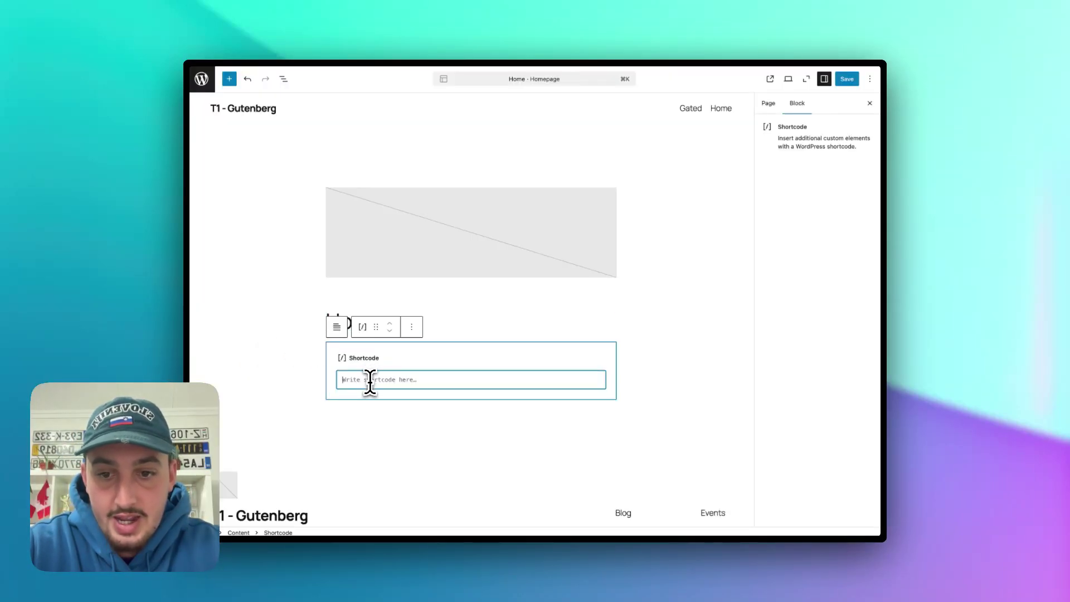
key(super+v)
click(850, 81)
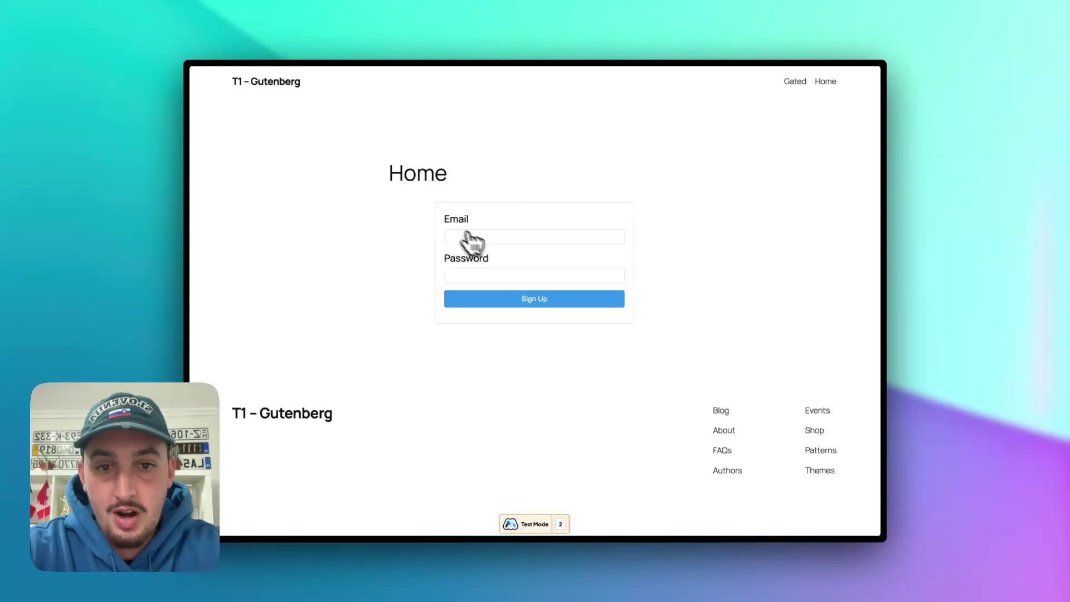
Step: Test the signup form on the published Home page by submitting a test e-mail address and password
click(508, 234)
text(sdcdscd@Jdjsdj)
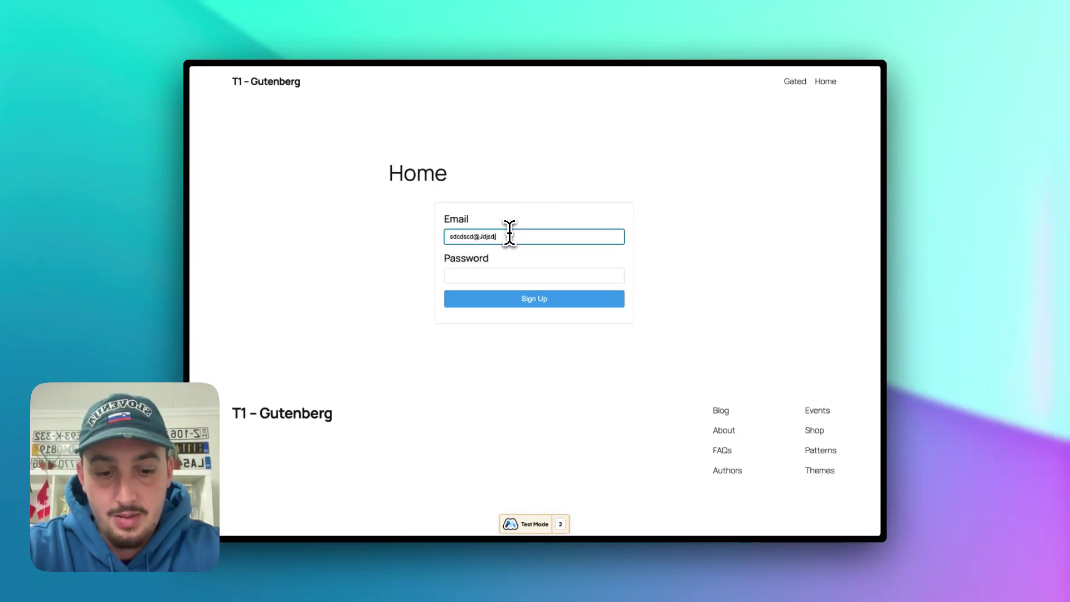
text(.com)
key(Tab)
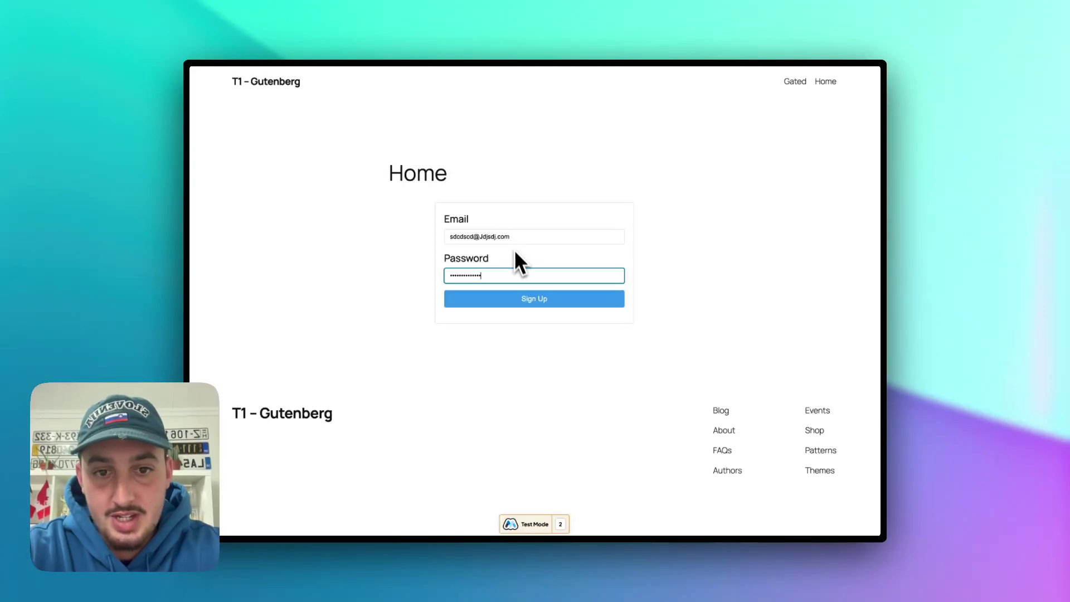
click(526, 301)
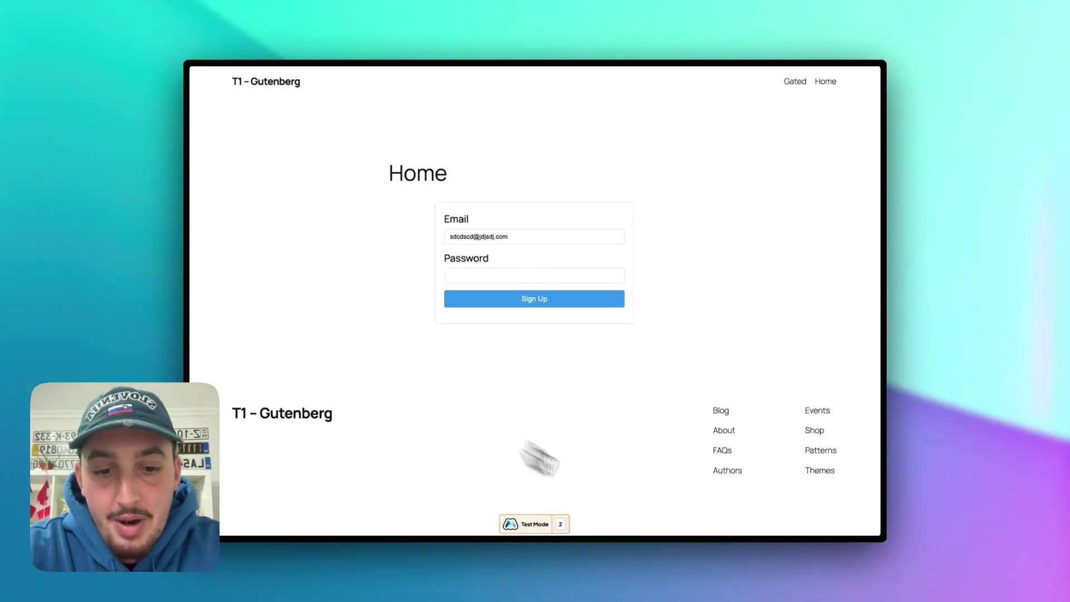
Step: Open the Memberstack test-mode inspector and check the signed-up member's data and the page's detected attributes
click(564, 525)
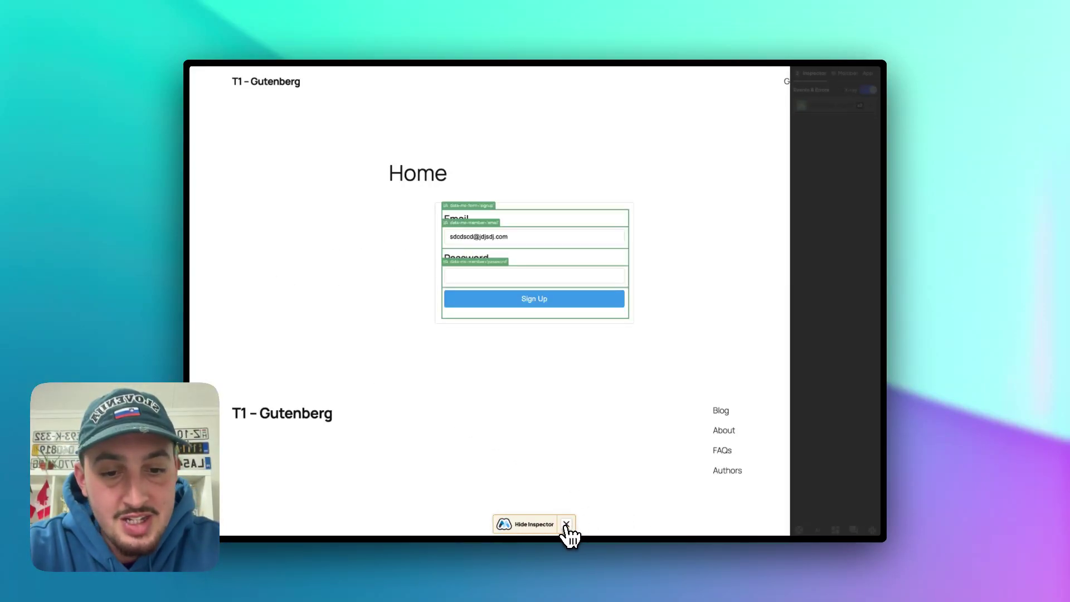
click(829, 73)
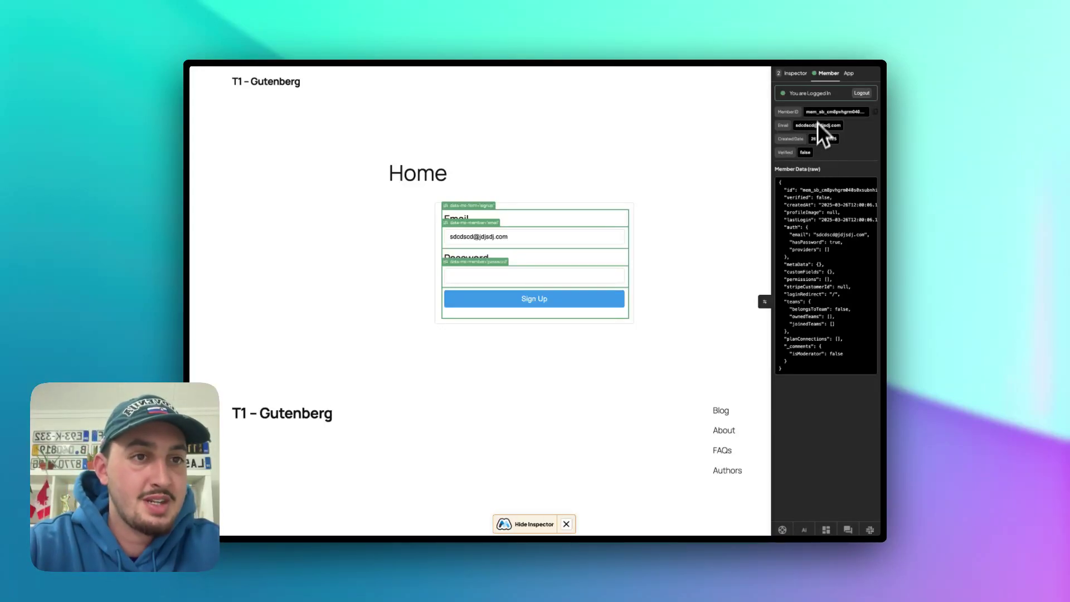
click(796, 74)
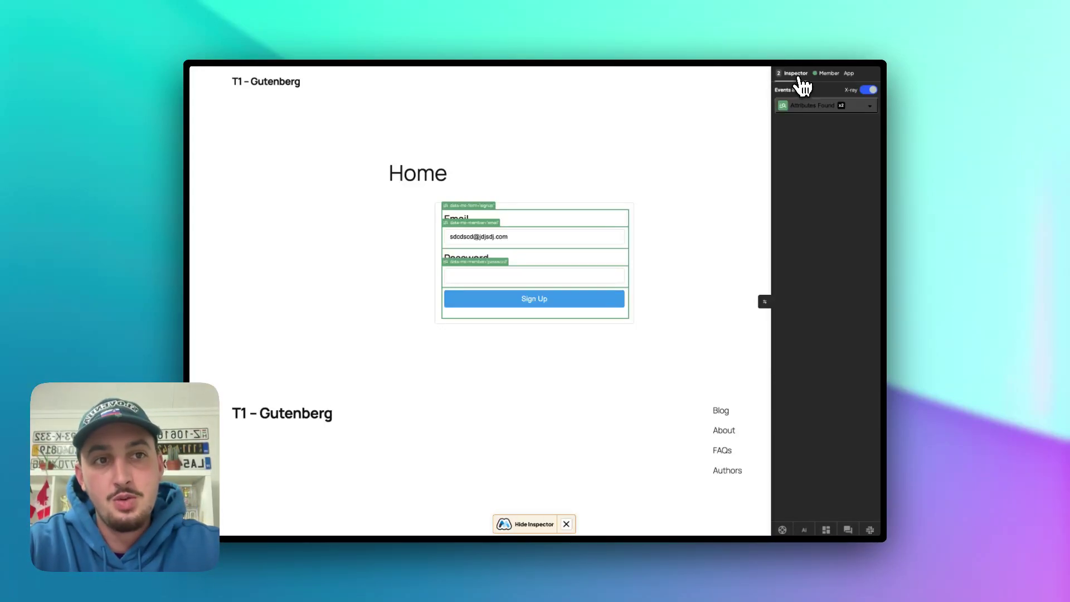
Step: Expand the inspector's found attributes, close the inspector, and check the signed-up member in Memberstack's test-mode member list
click(814, 104)
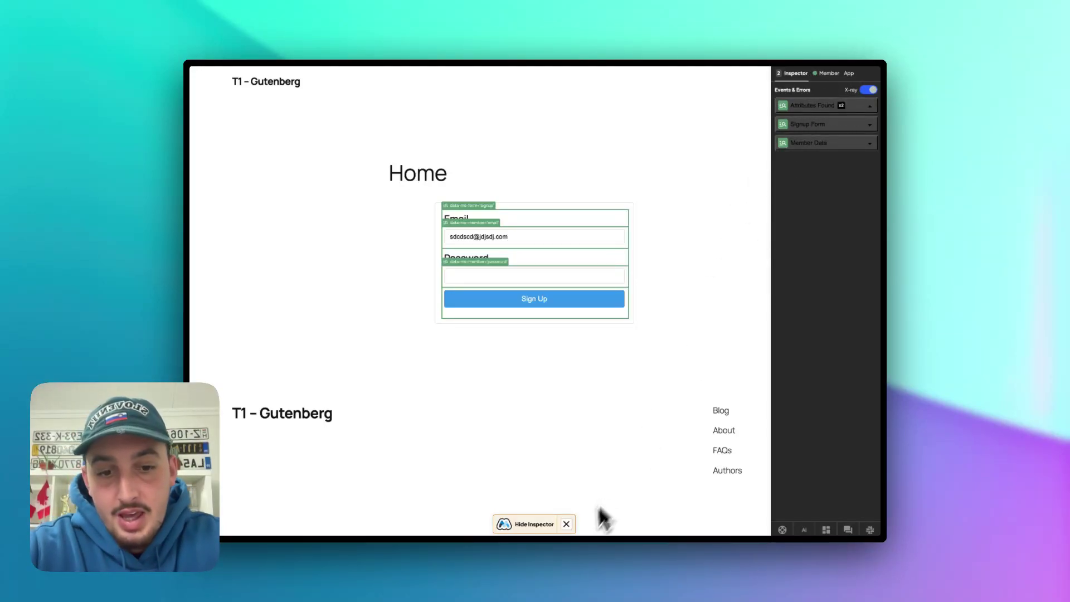
click(567, 524)
key(ctrl+Tab)
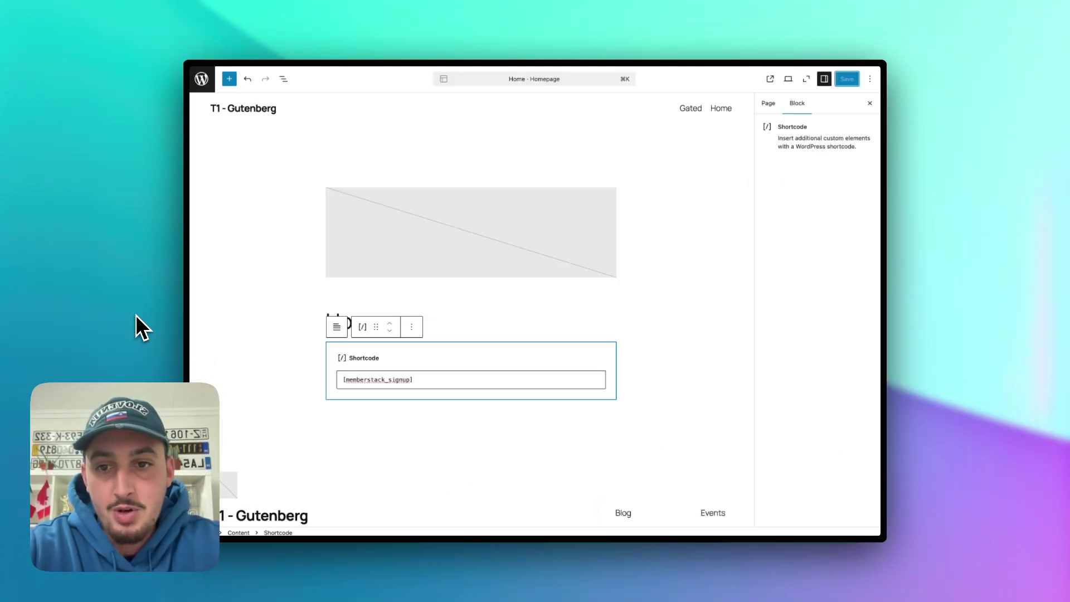
key(ctrl+Tab)
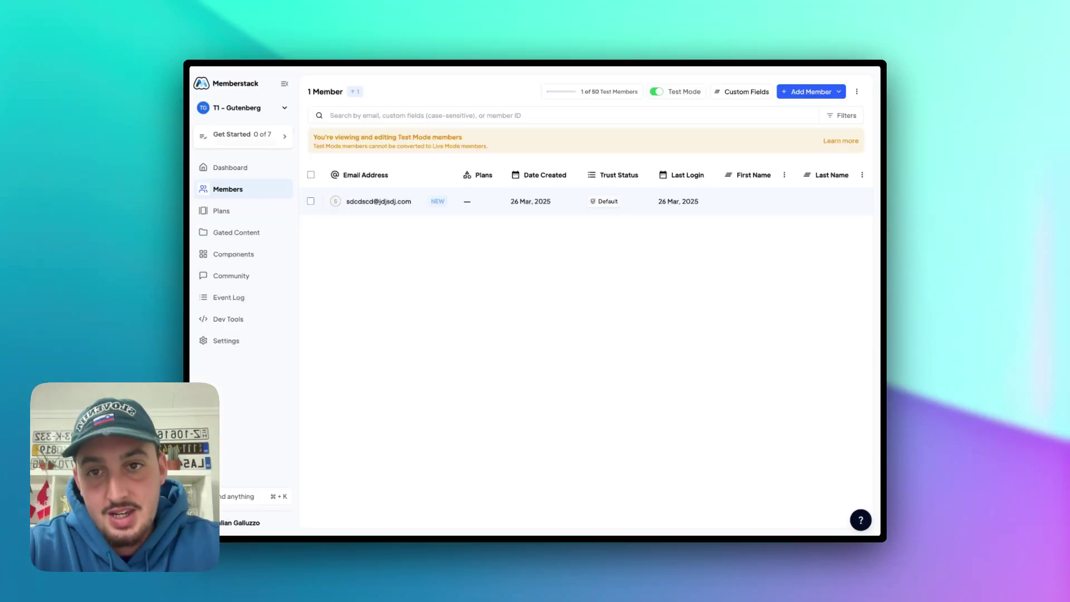
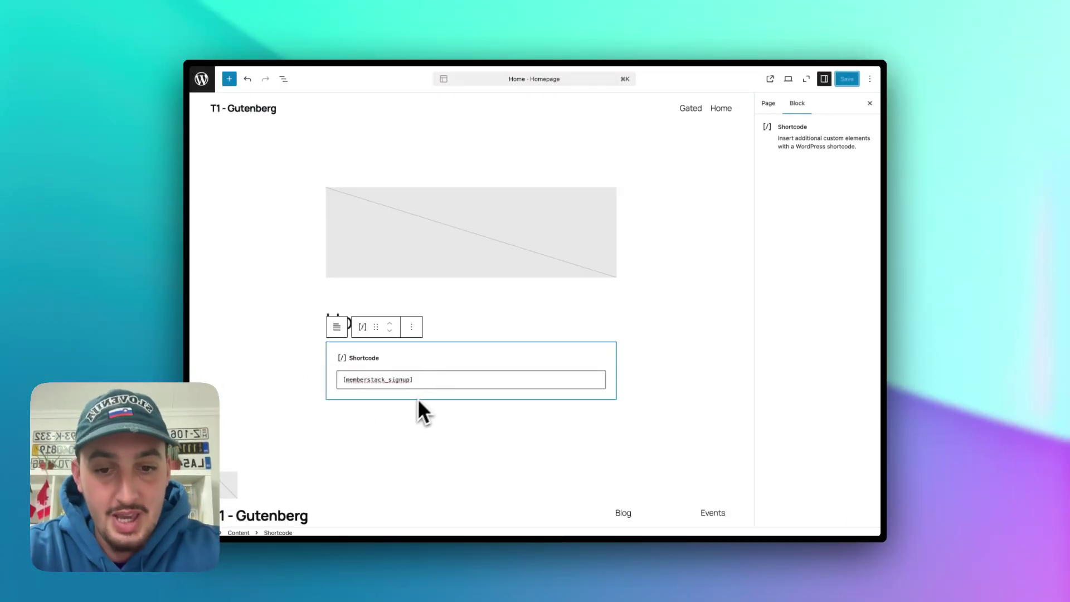
click(402, 422)
click(401, 424)
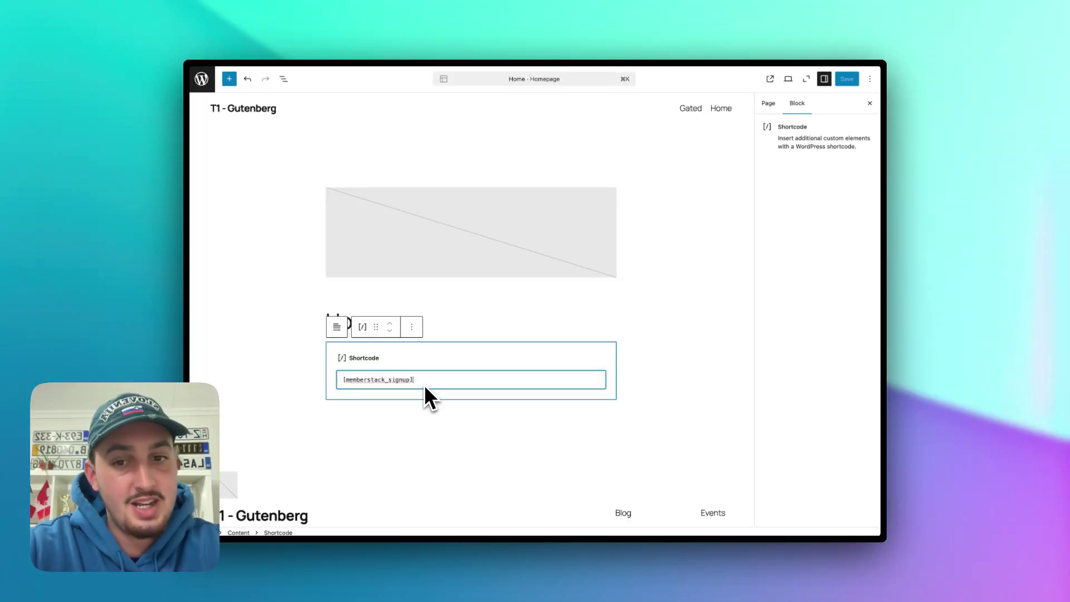
click(432, 423)
click(432, 426)
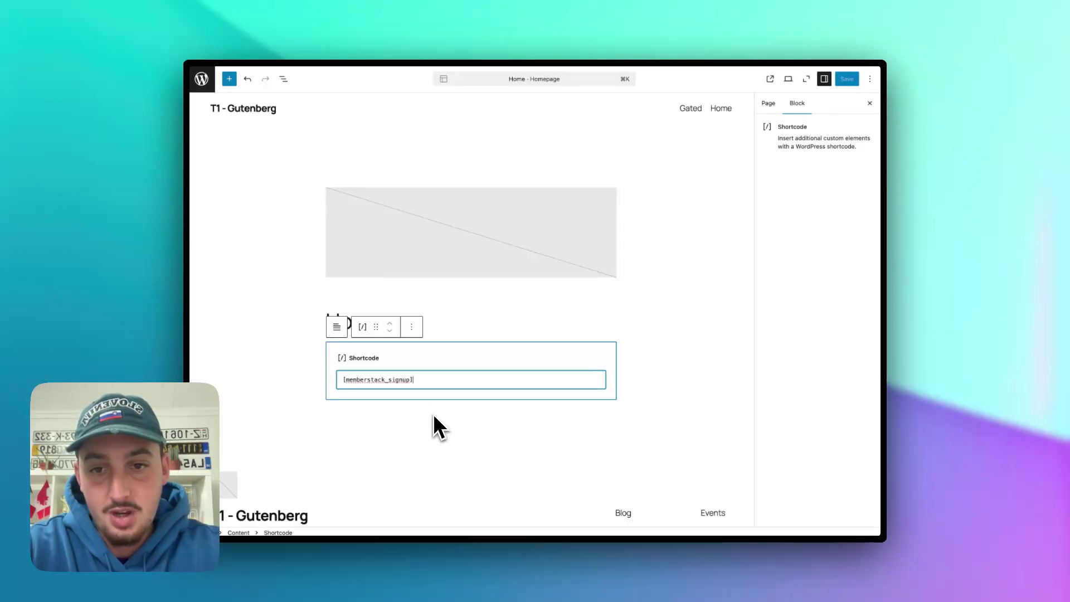
click(435, 337)
click(438, 341)
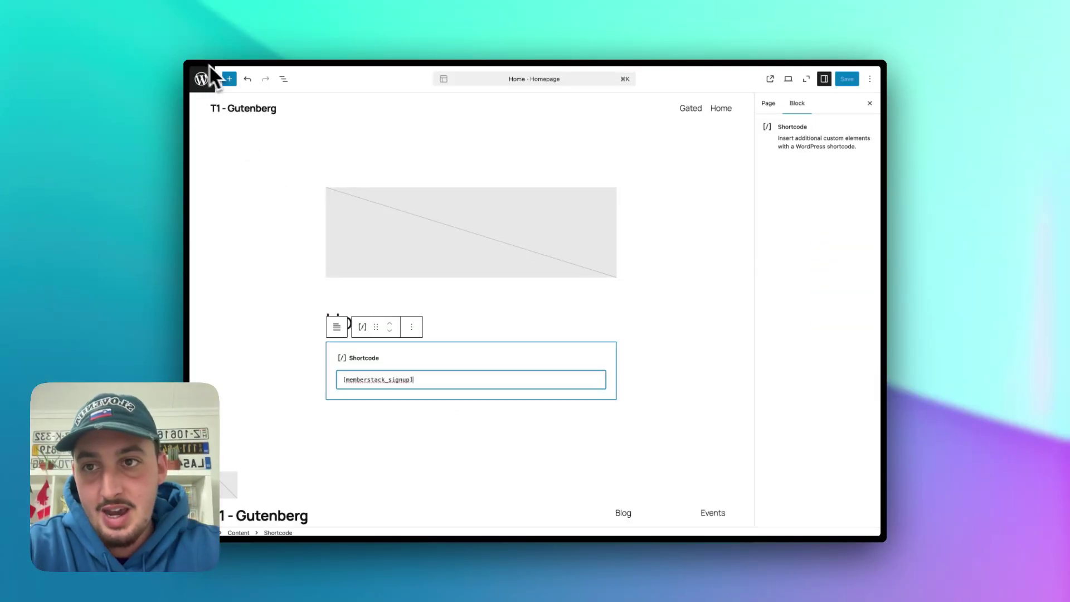
Step: Search the blocks for "custom" and insert a Custom HTML block below the Home page's Shortcode block
click(229, 79)
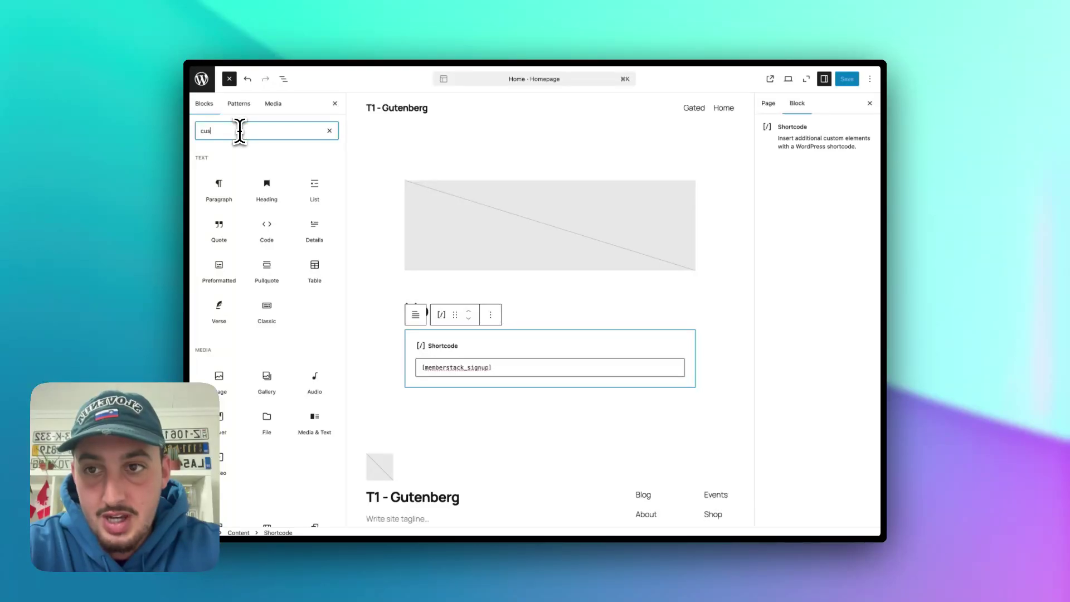
text(custom)
click(224, 181)
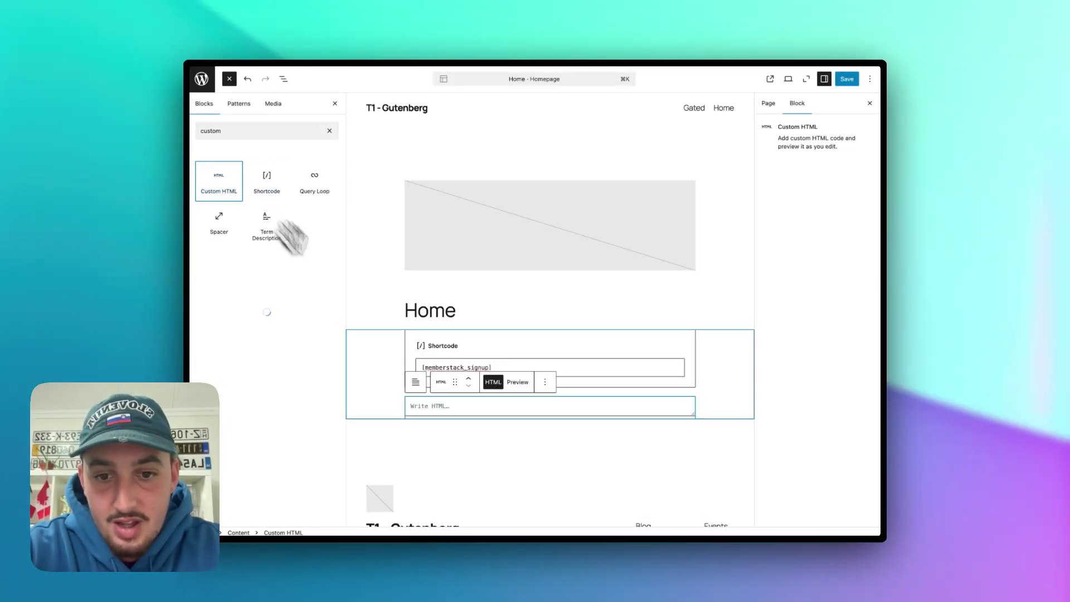
click(436, 412)
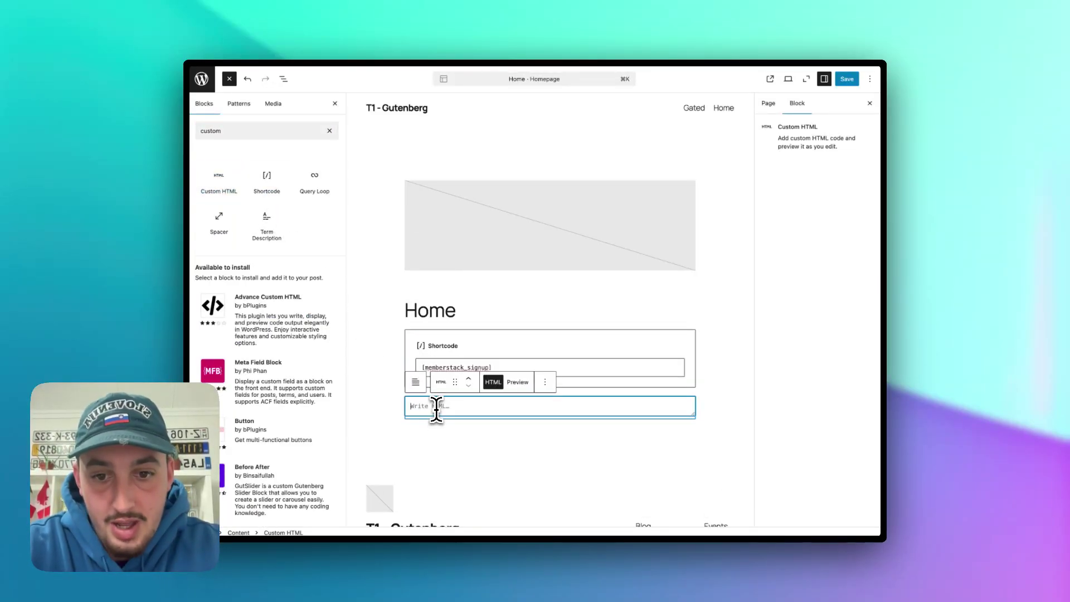
Step: Write <button>Log in</button> in the Custom HTML block and save the Home page
text(<button></button)
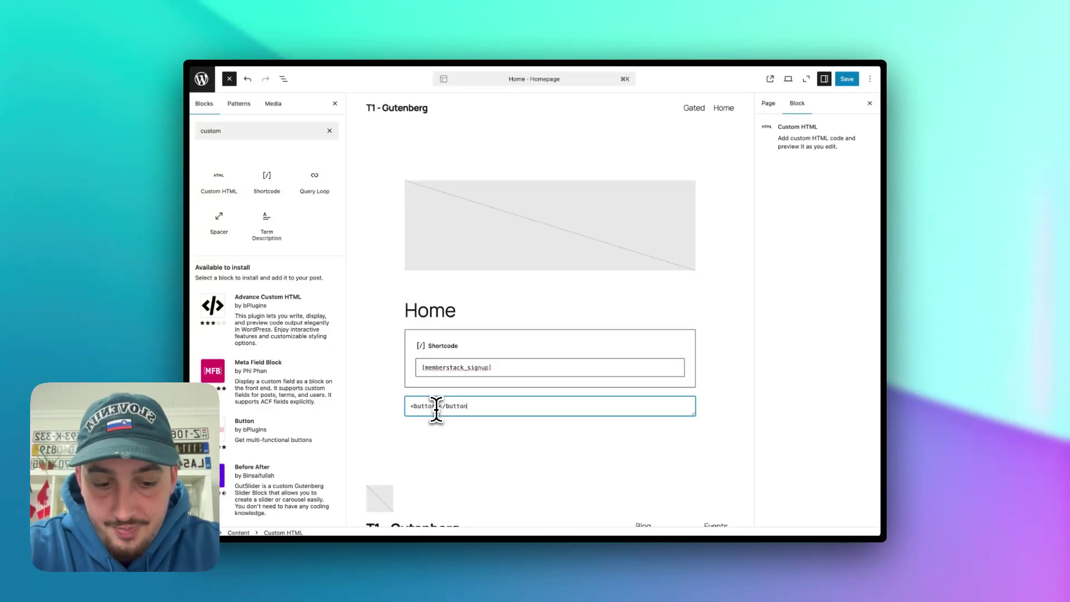
text(>)
click(439, 407)
text(>)
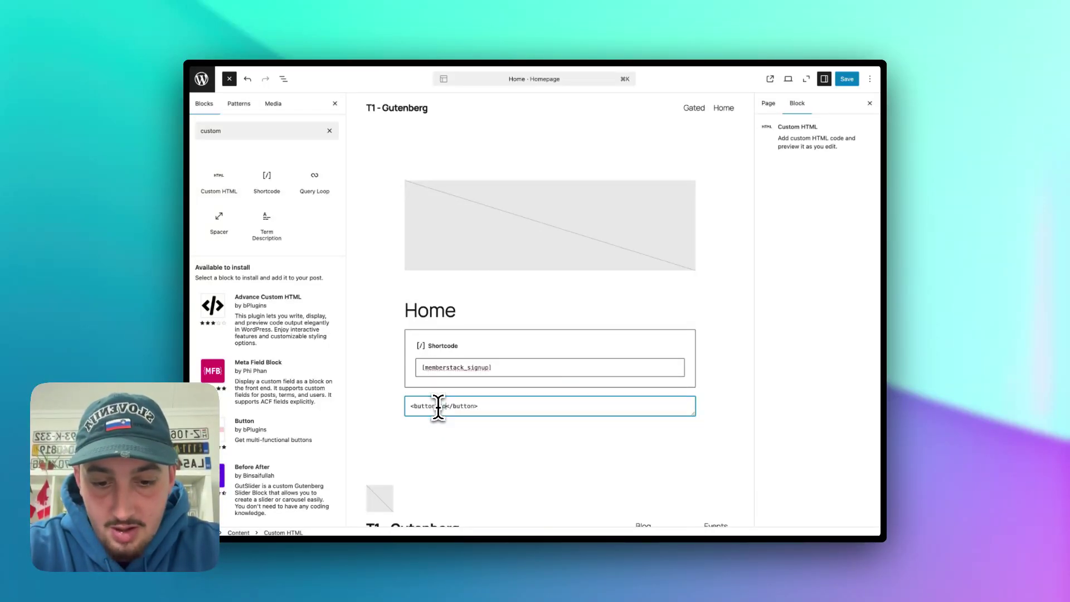
text(Log in)
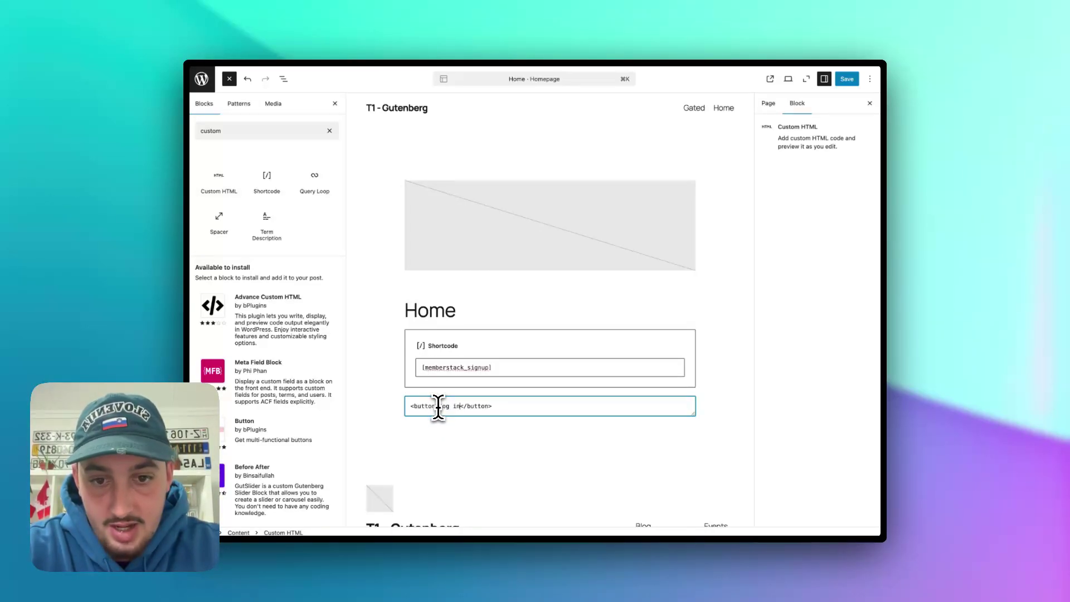
click(845, 82)
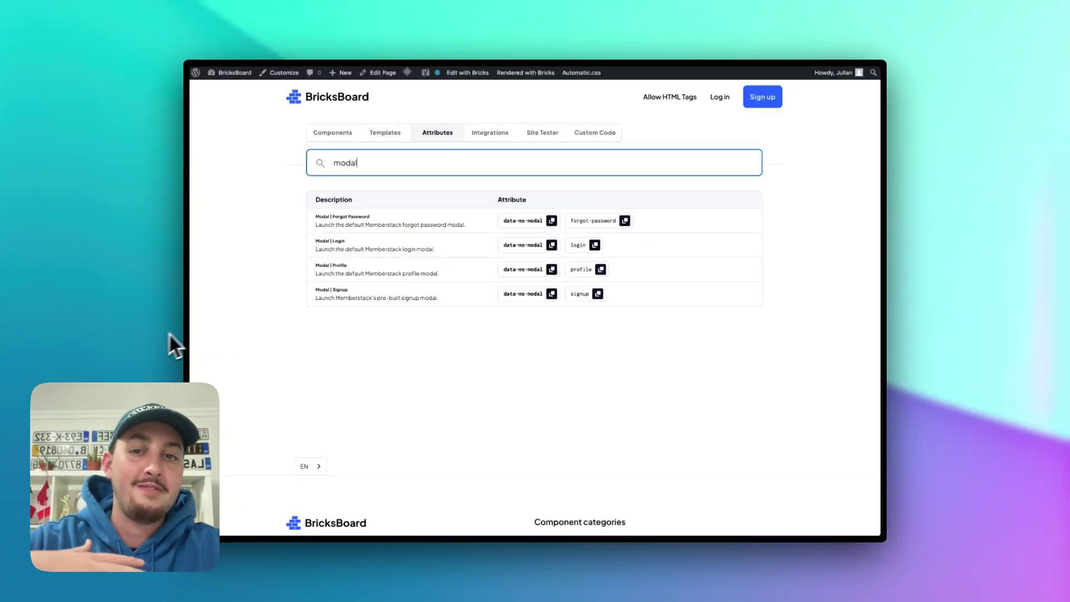
Step: Clear the search in the BricksBoard attribute reference and look through the full list of Memberstack attributes
double_click(437, 165)
key(BackSpace)
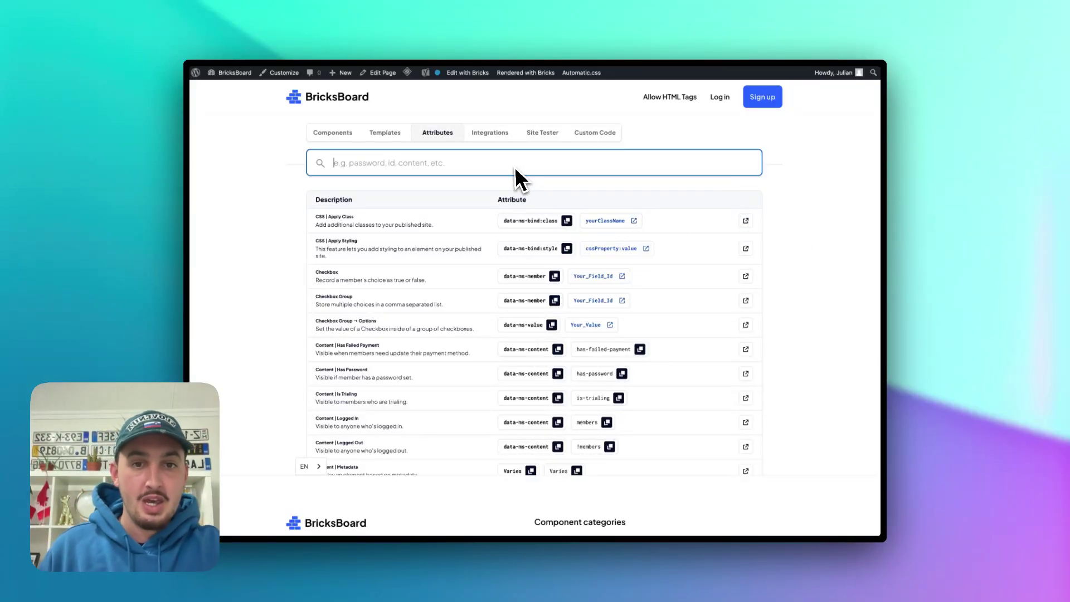
scroll(450, 329, down, 6)
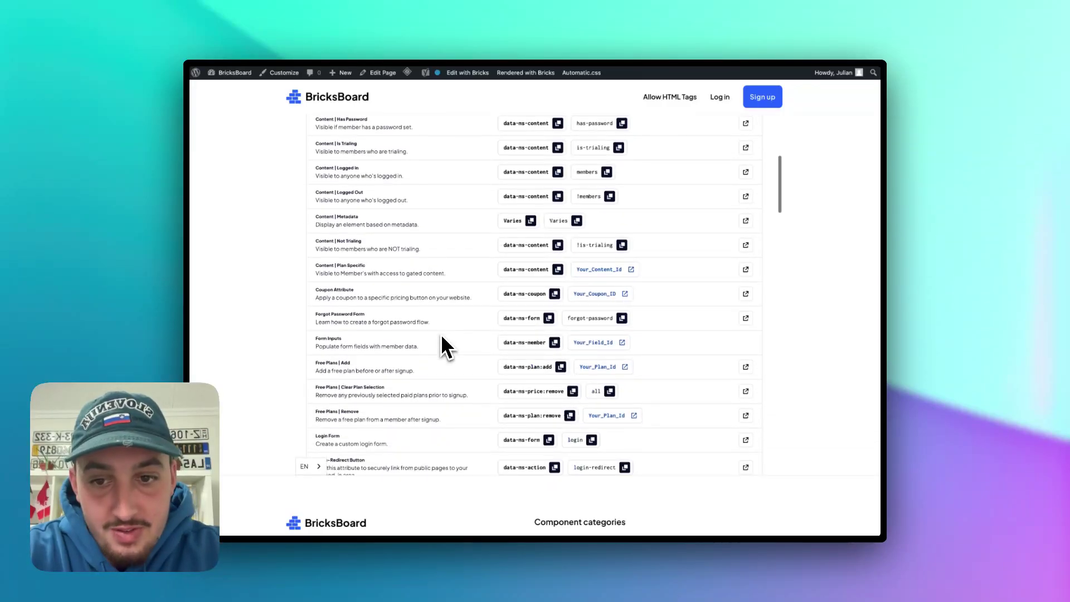
scroll(442, 337, down, 1)
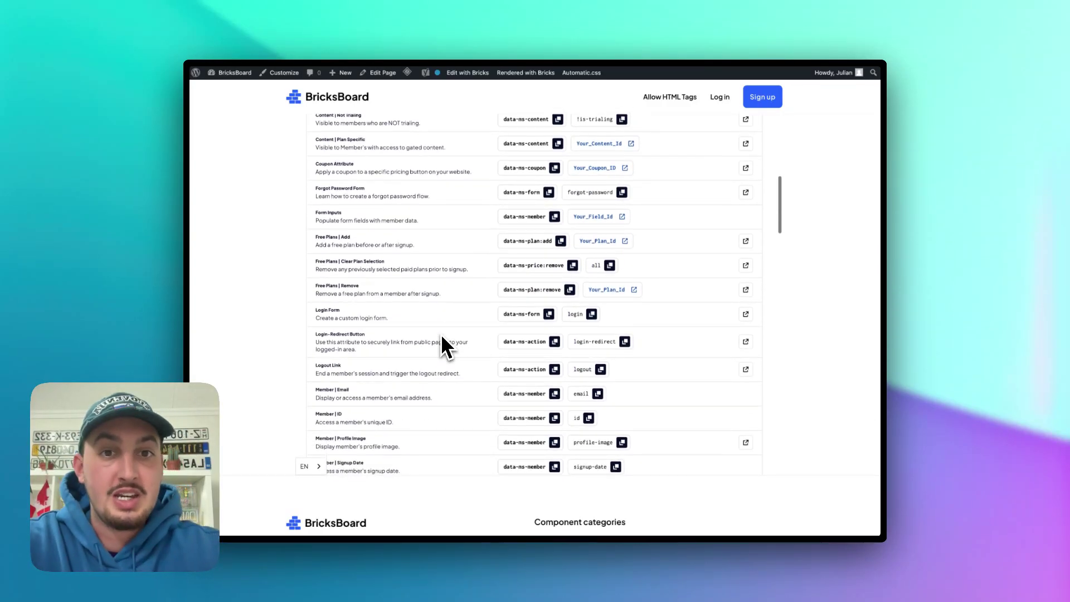
scroll(442, 337, up, 4)
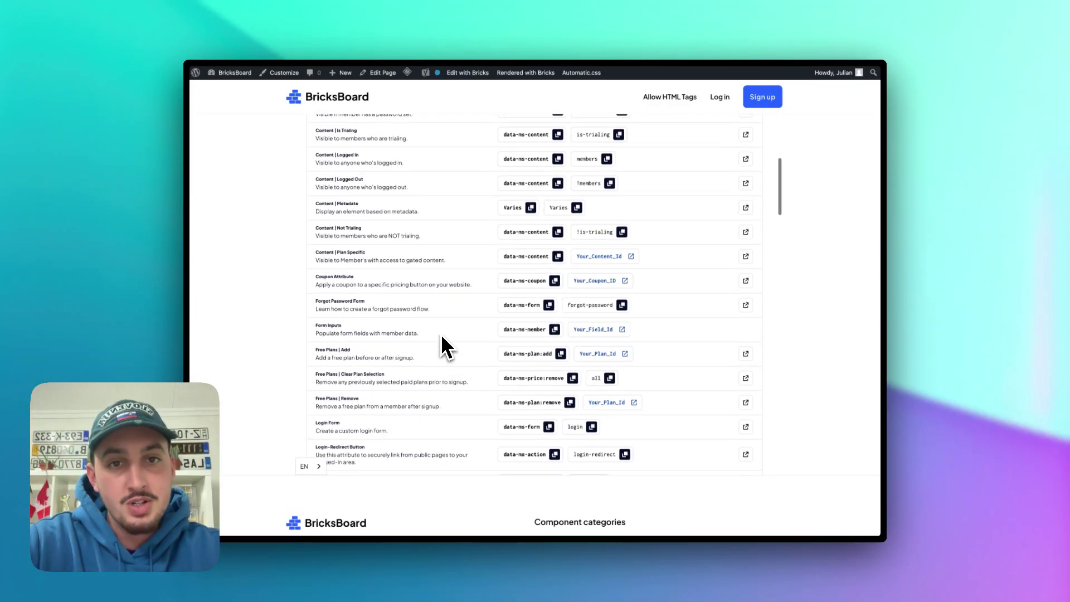
scroll(441, 337, up, 4)
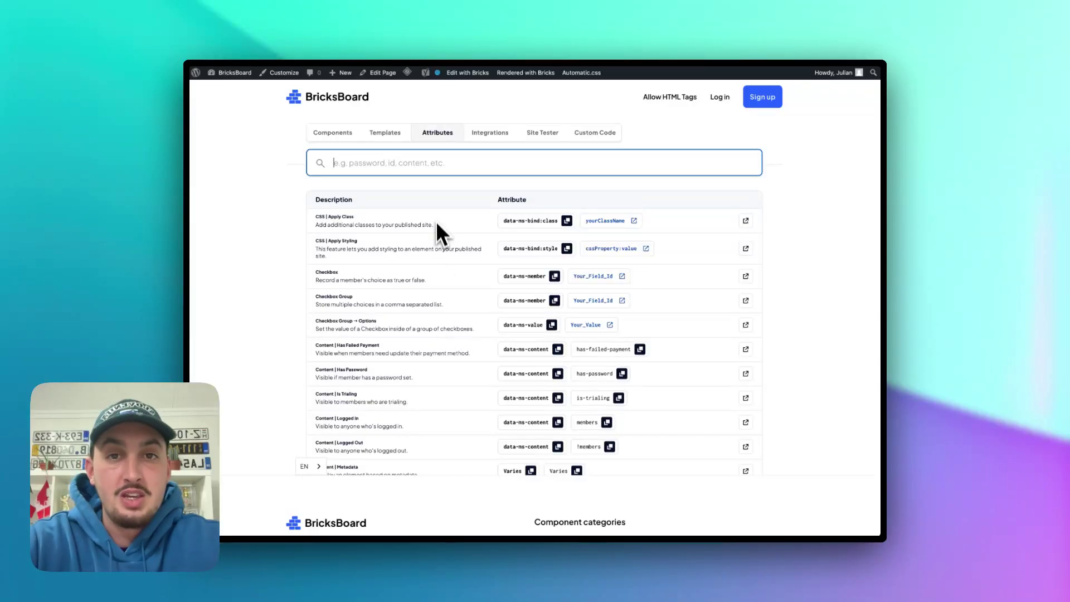
Step: Search the attribute reference for "modal" and copy the data-ms-modal attribute name from the Login modal entry
click(432, 169)
text(modal)
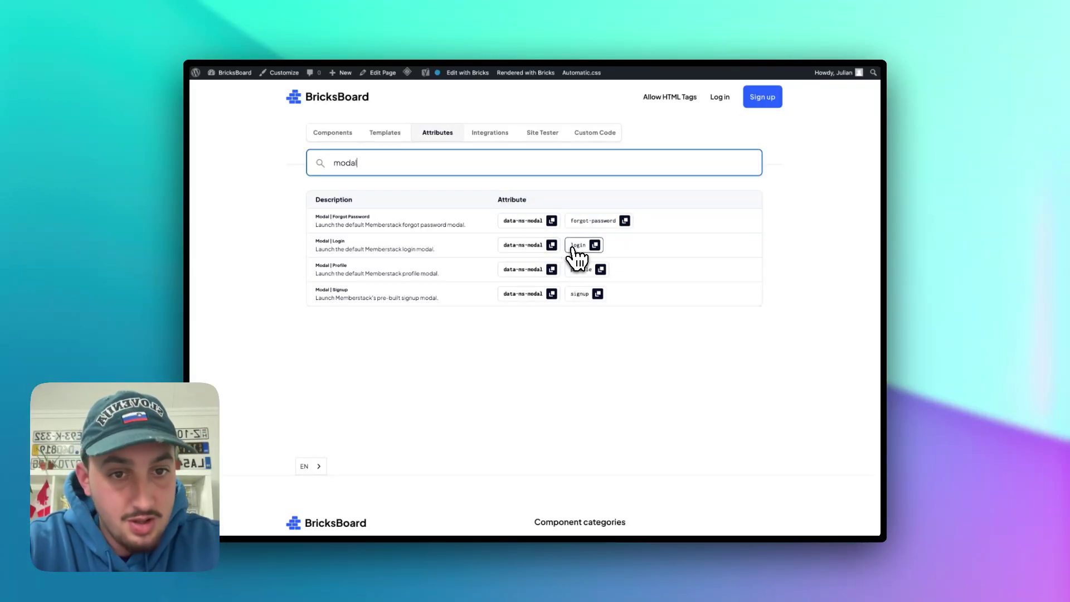
click(549, 246)
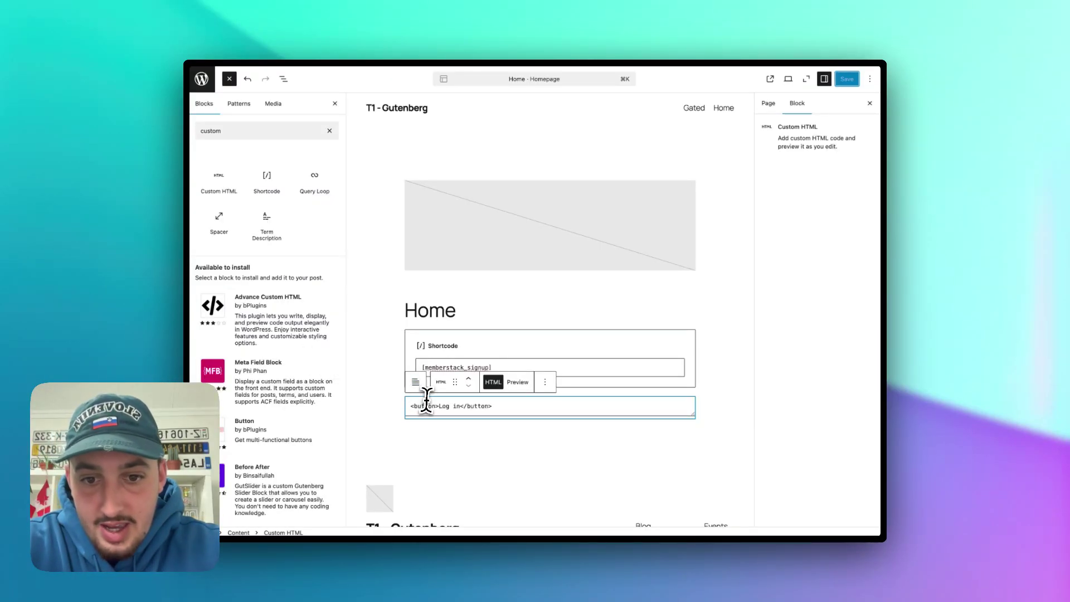
Step: Add data-ms-modal="login" to the Log in button's opening tag in the Custom HTML block and save the page
click(435, 406)
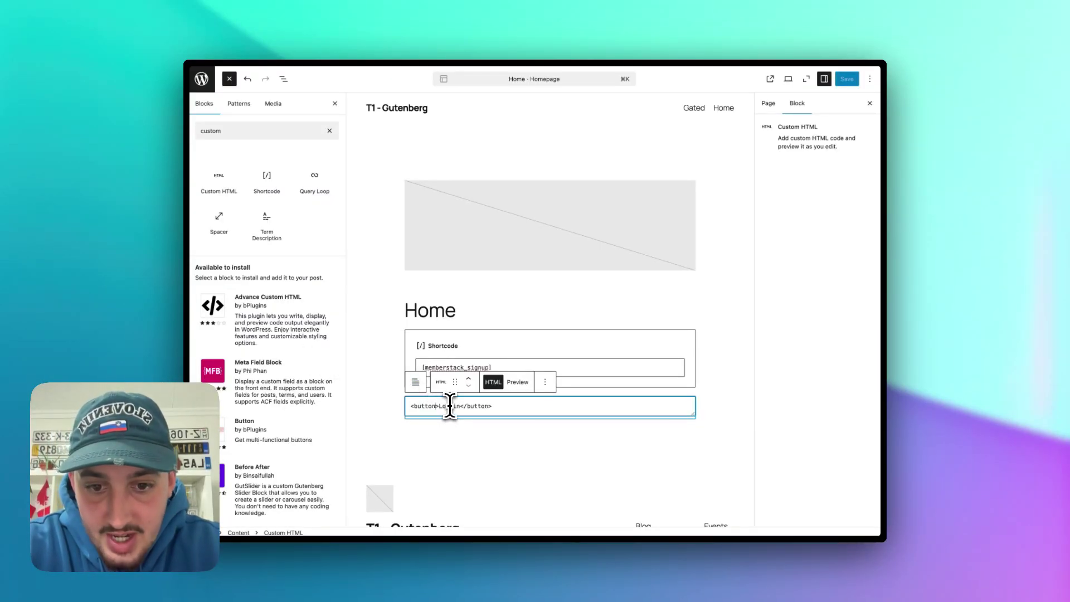
text(data-ms-modal)
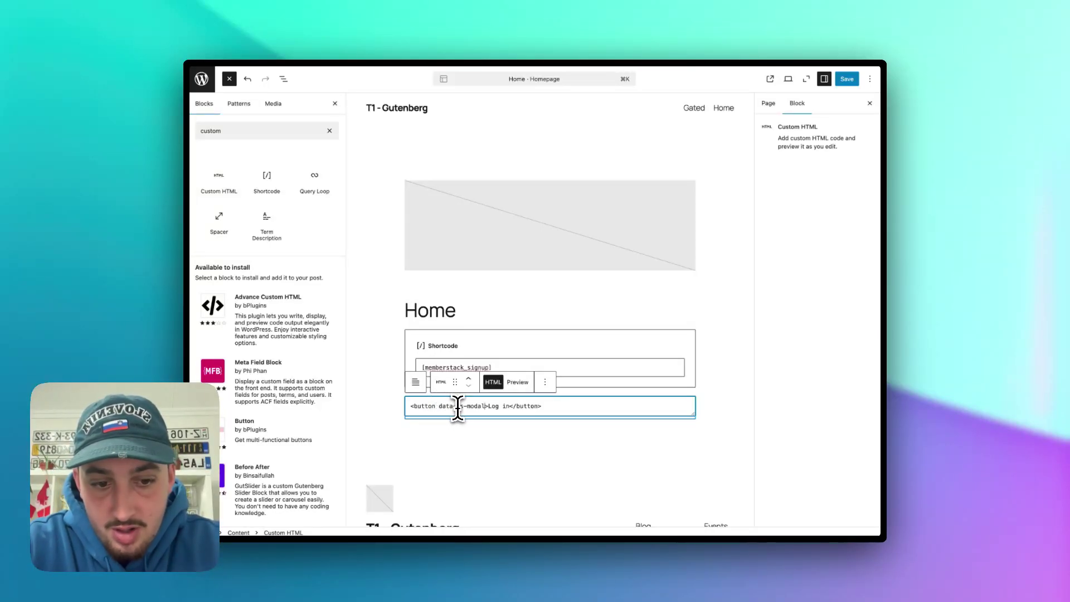
text(="login)
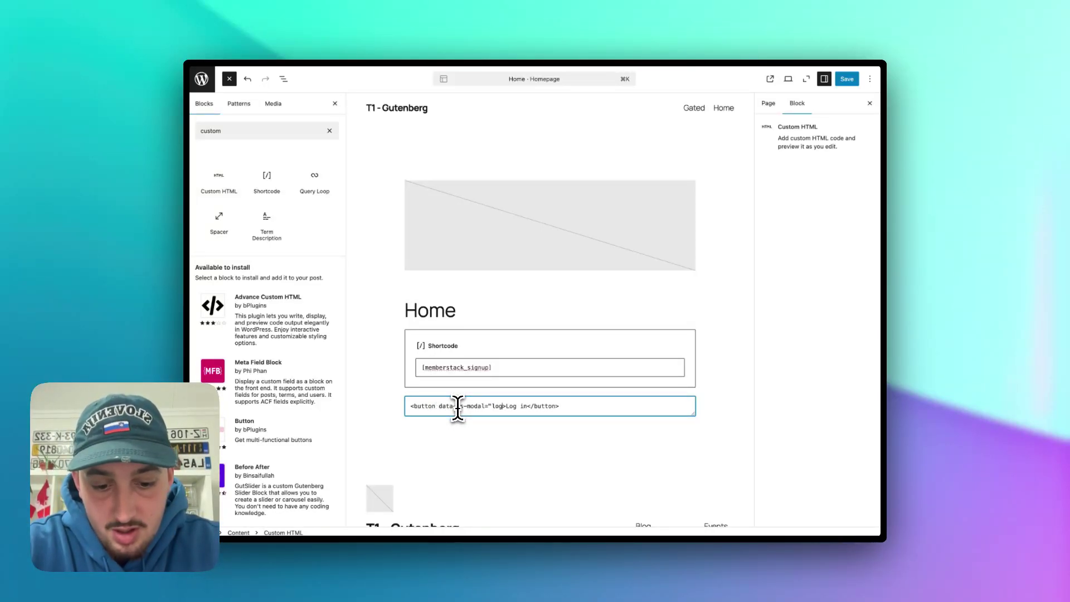
text(")
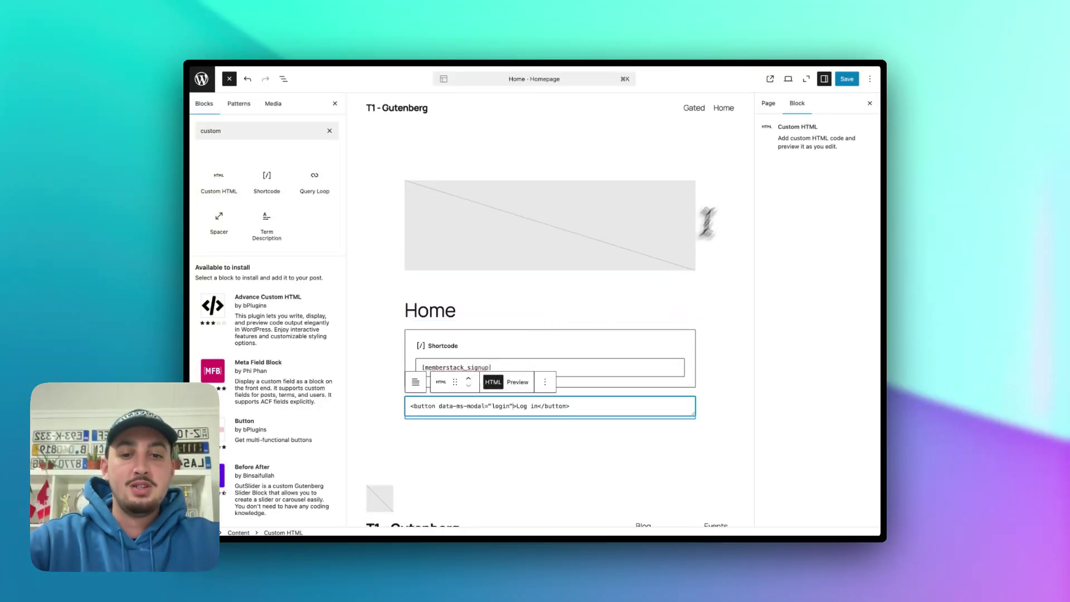
click(846, 78)
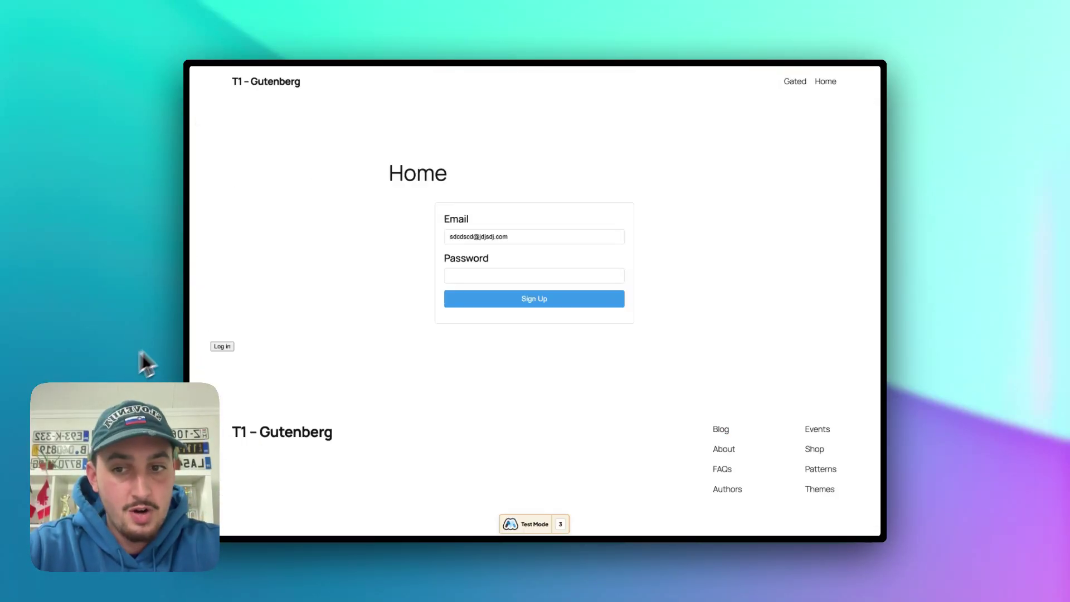
Step: Test the Log in button on the published Home page, close its login modal, and open the Gated page
click(219, 349)
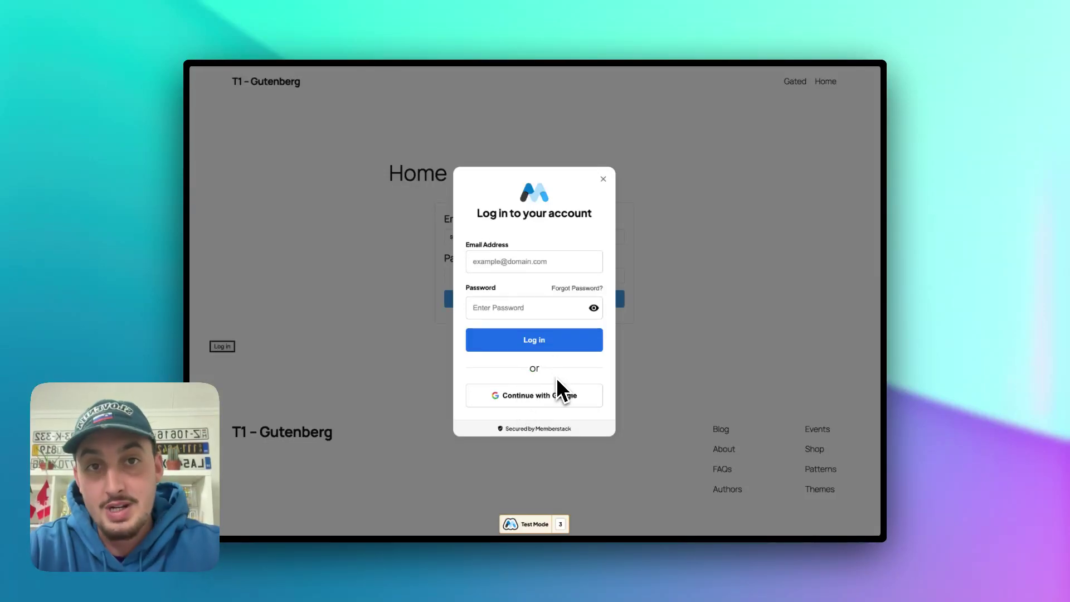
click(603, 180)
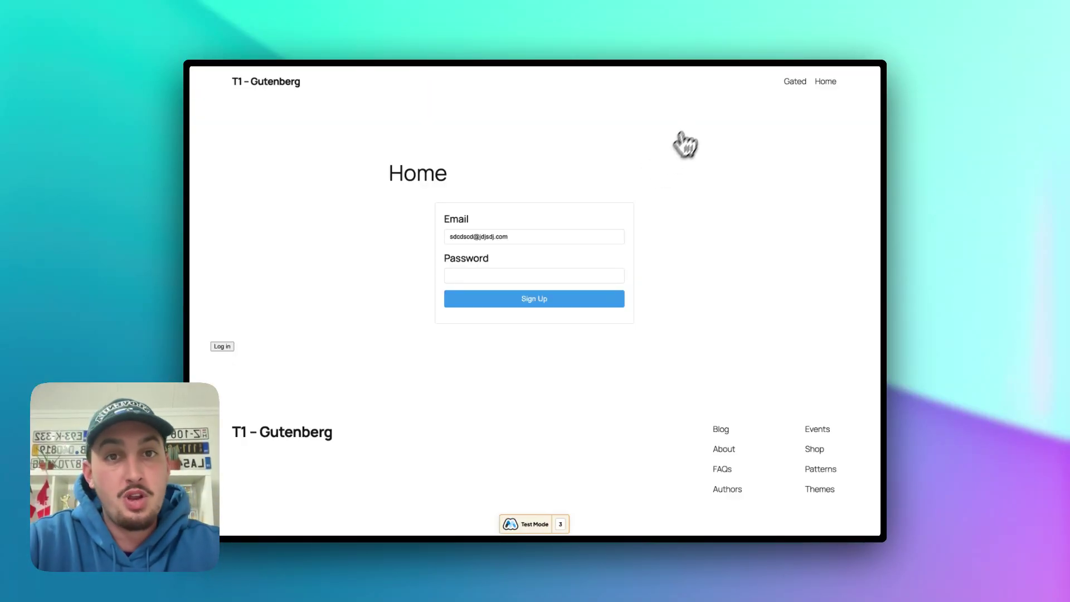
click(794, 84)
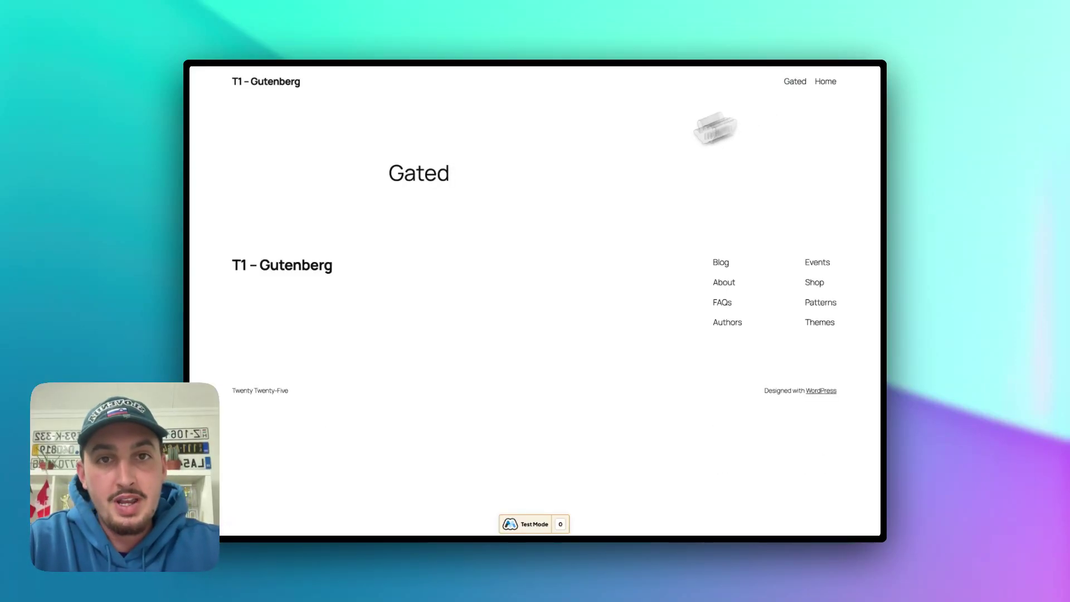
Step: Open the Memberstack test-mode inspector on the Gated page and log the test member out
click(565, 527)
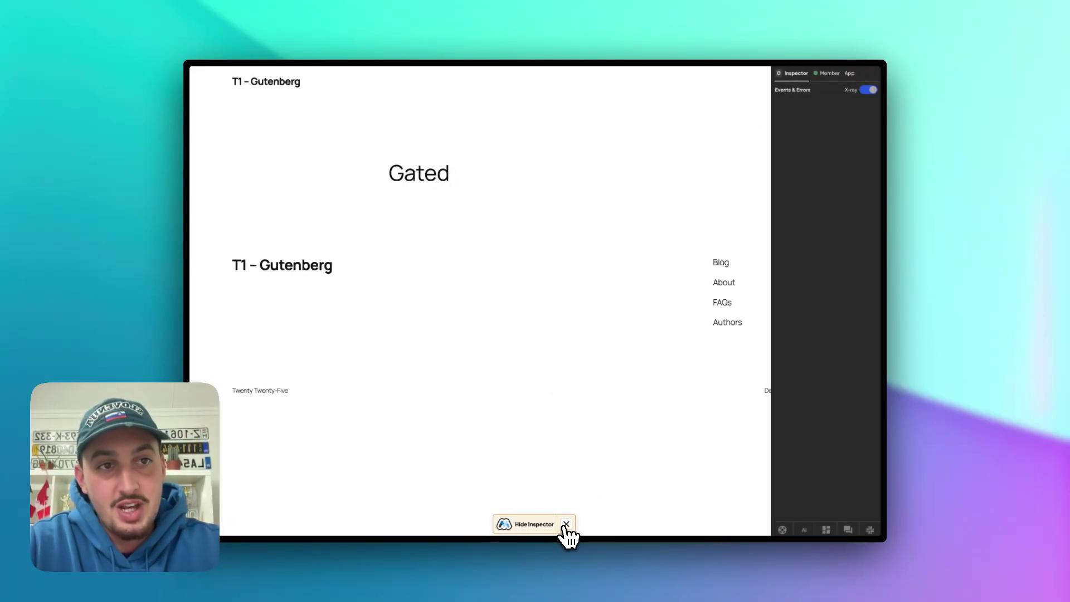
click(829, 77)
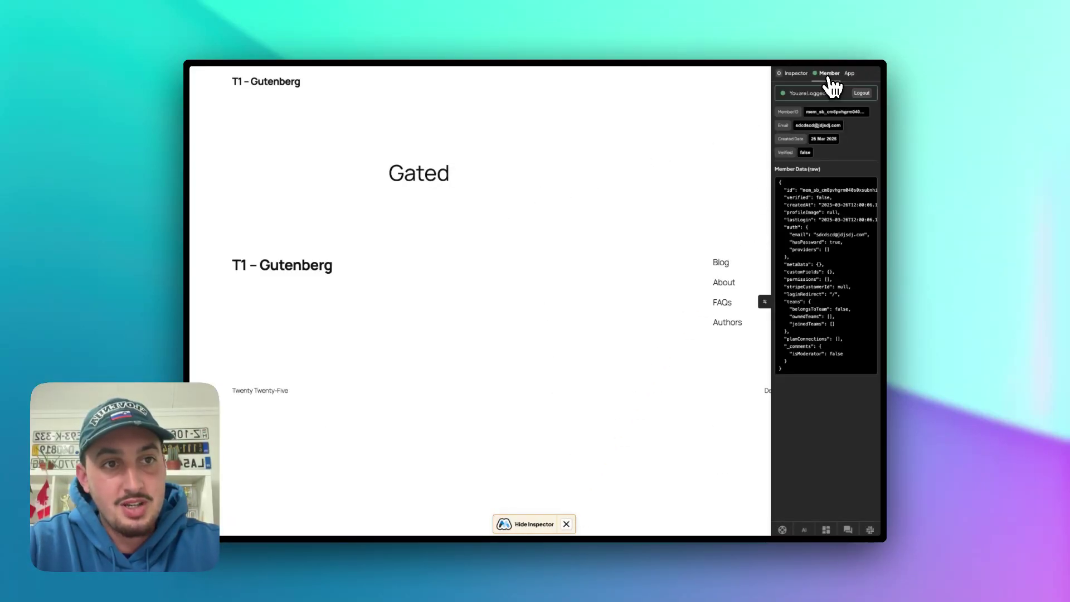
click(861, 94)
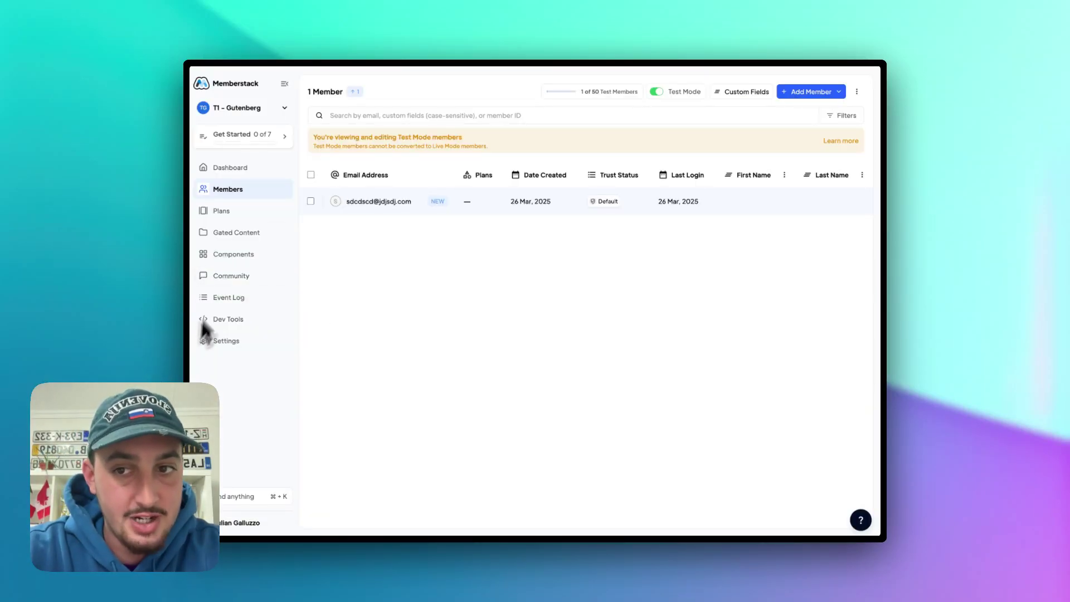
Step: Start a new Memberstack gated content entry named "Gated" and grant access to All Members
click(239, 234)
click(859, 92)
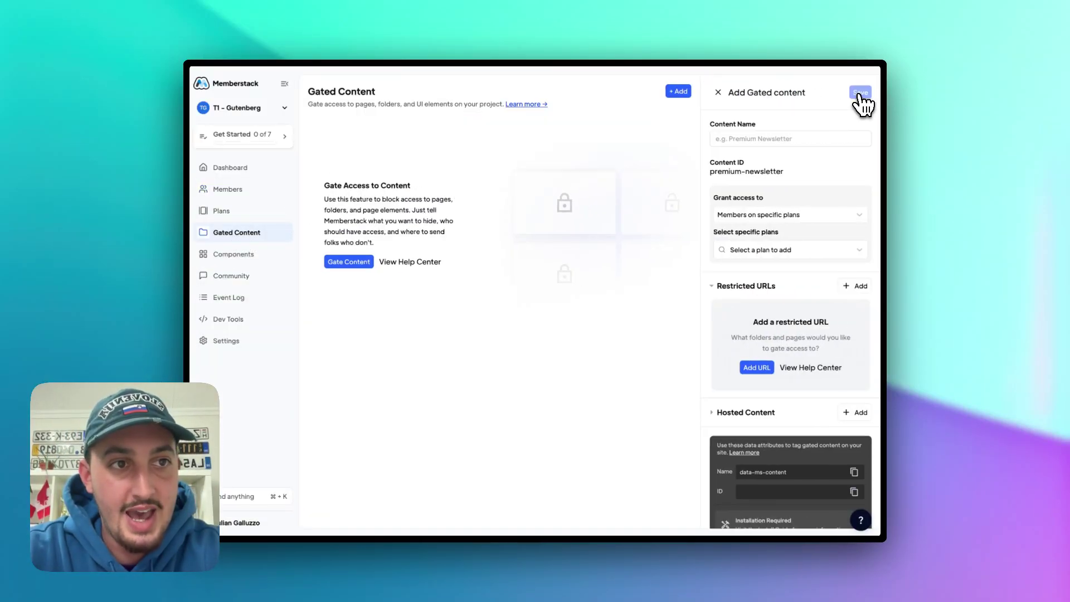
click(771, 138)
text(Gated)
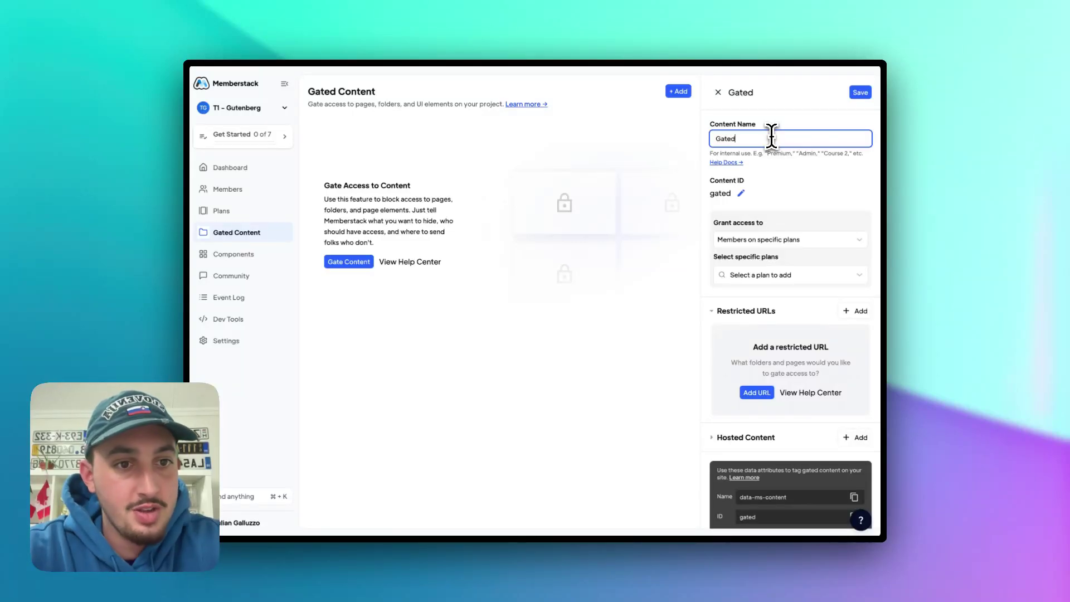
click(762, 240)
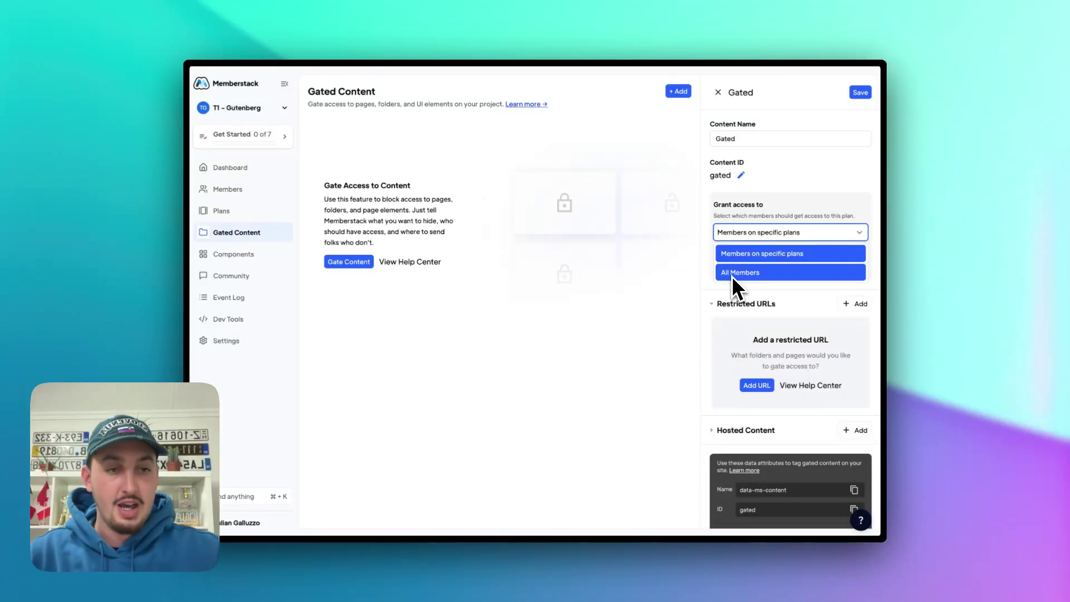
click(746, 271)
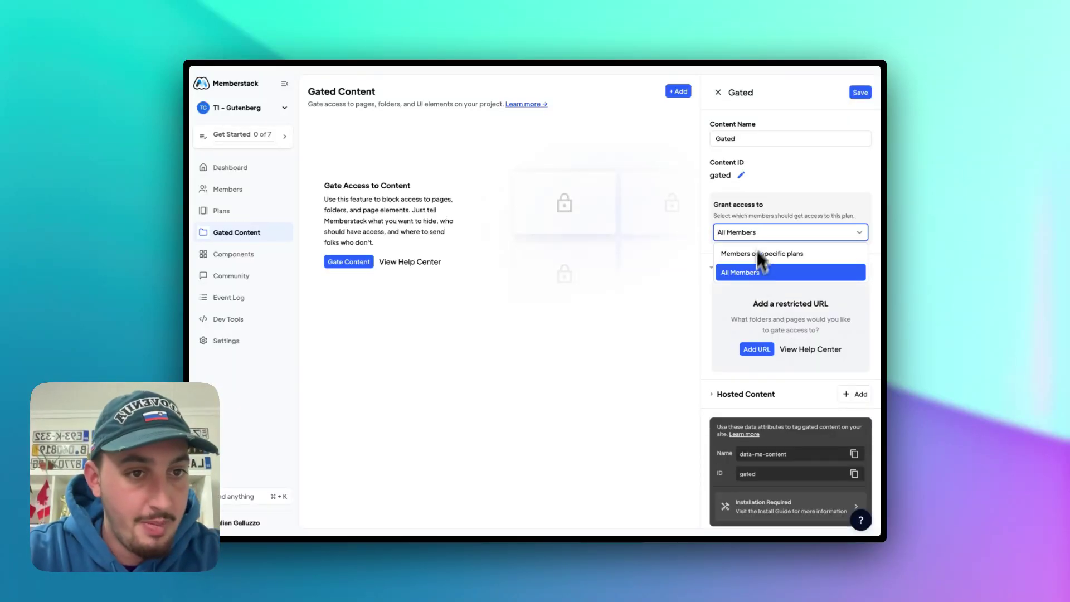
Step: Restrict URLs starting with "gated", leave the Access Denied URL empty, and save the gated content
click(750, 339)
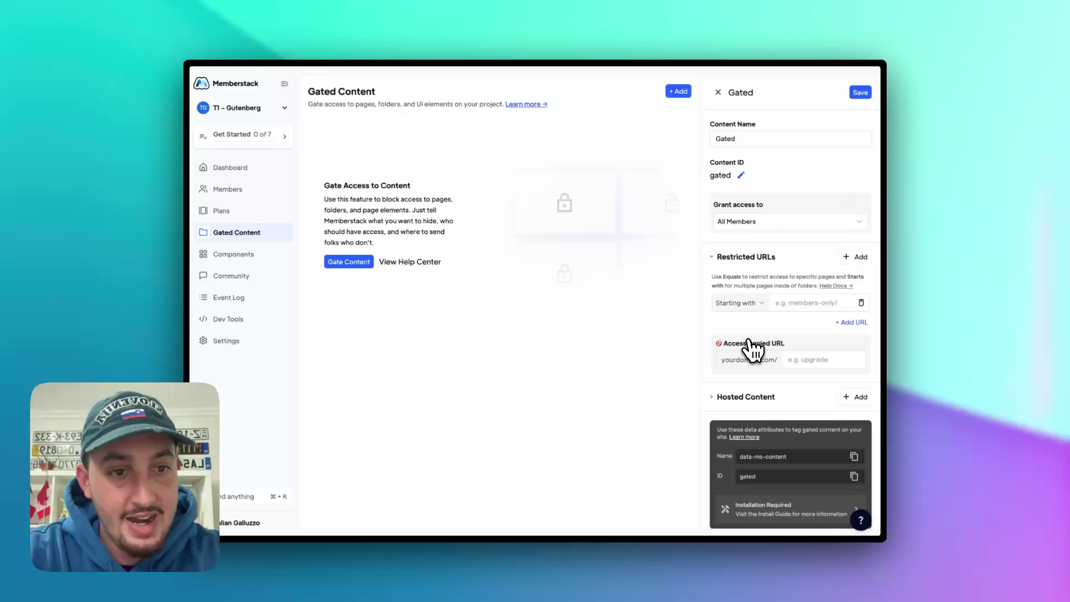
click(796, 304)
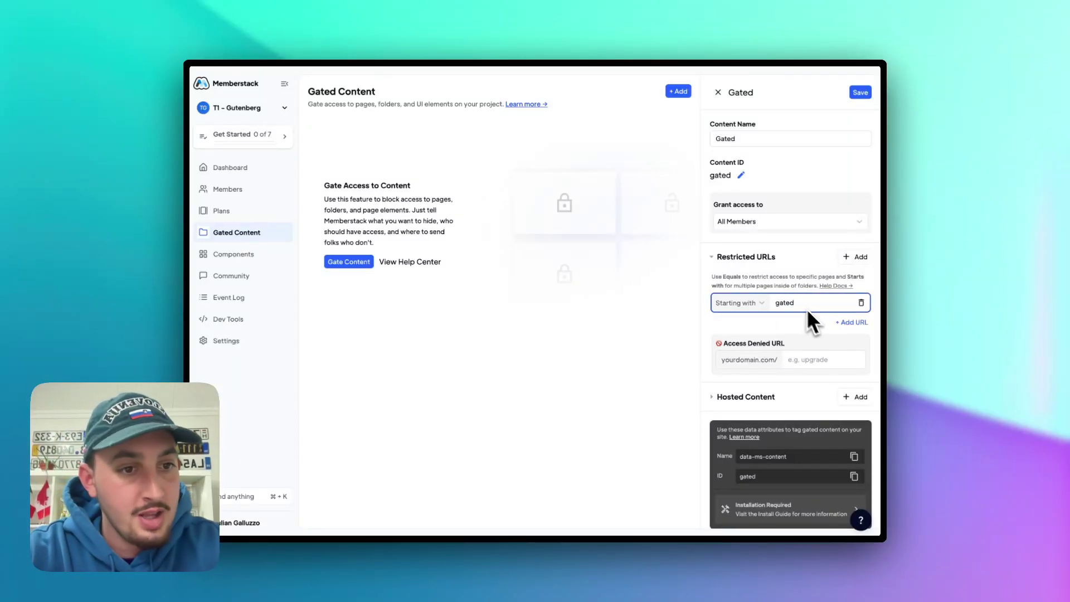
click(803, 359)
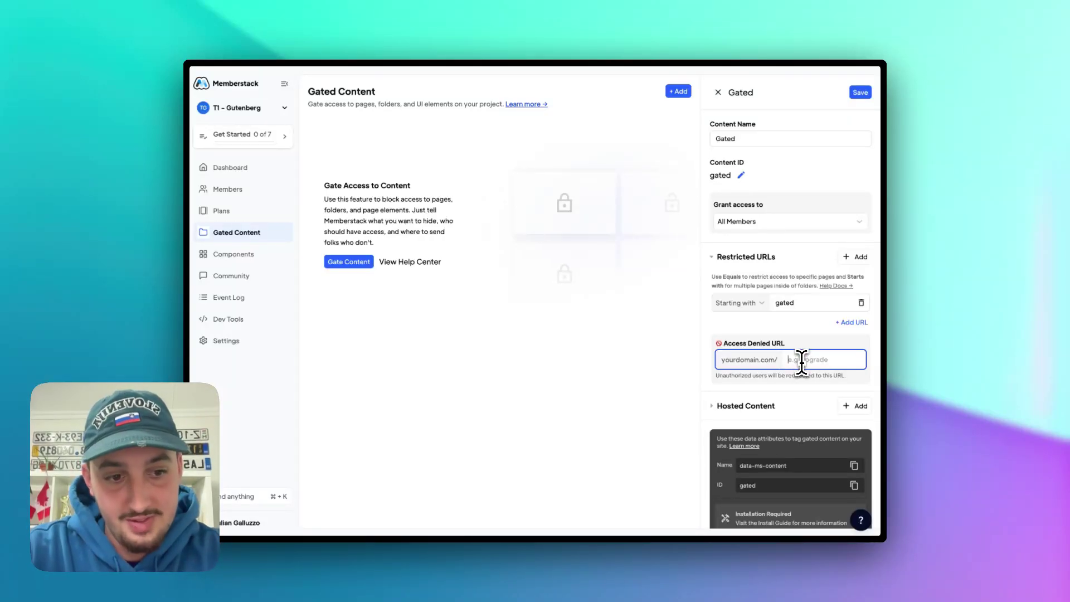
scroll(802, 359, down, 1)
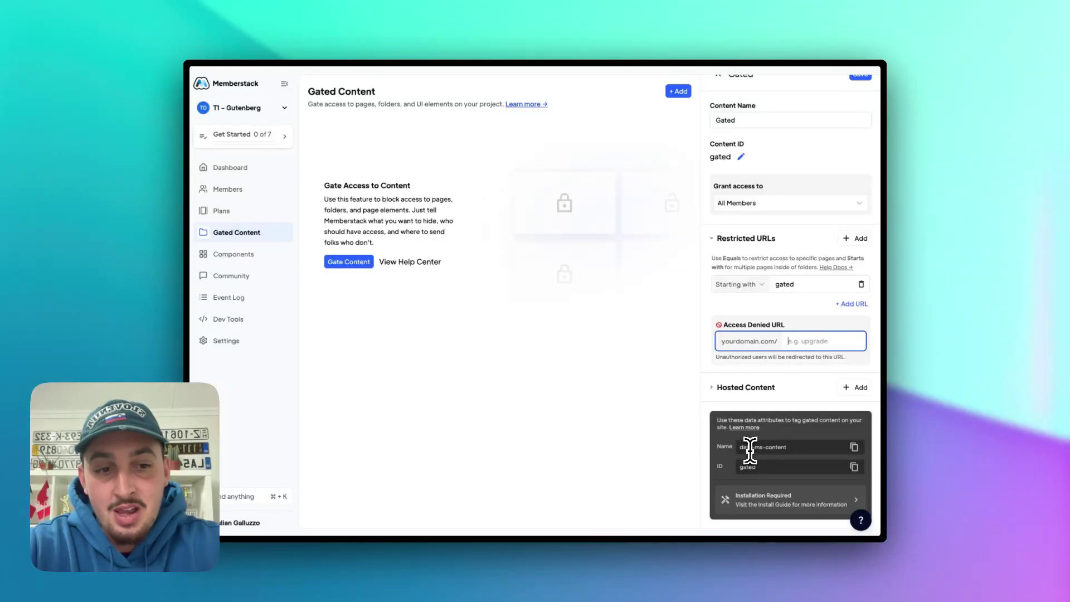
scroll(749, 450, up, 1)
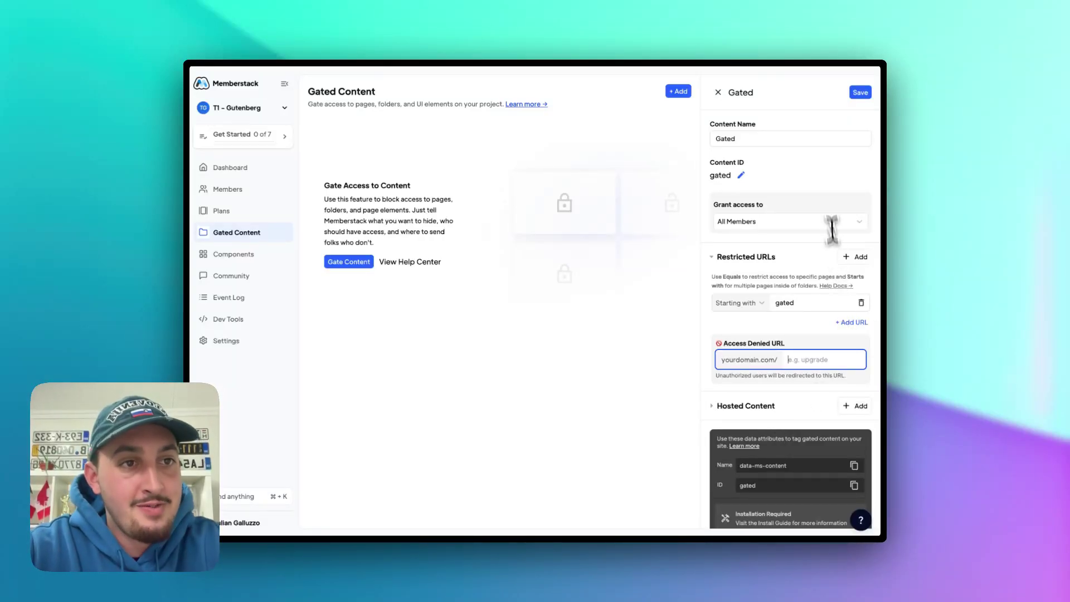
click(862, 92)
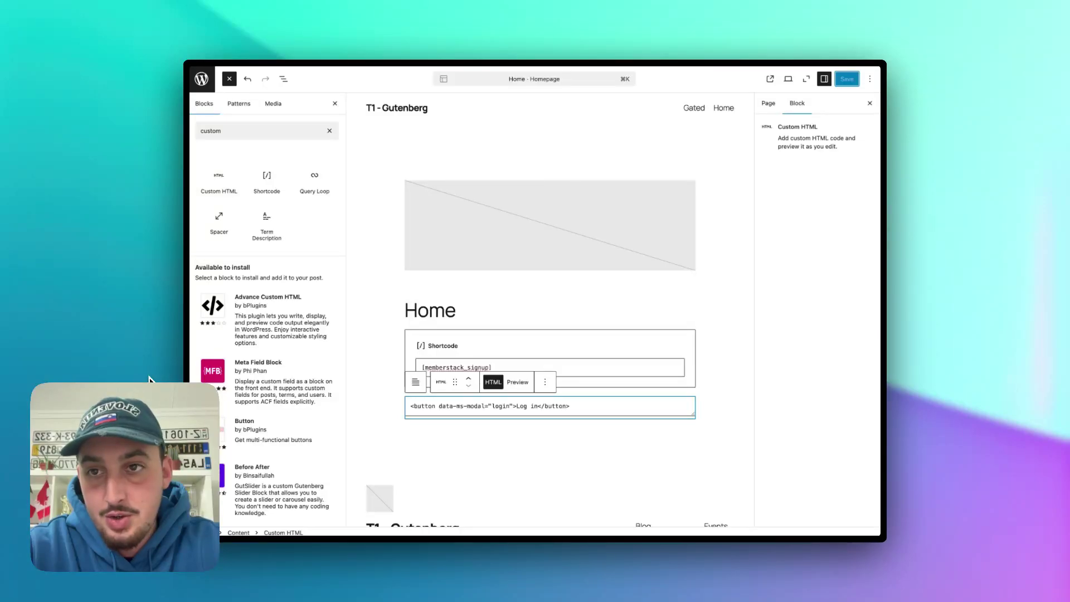
Step: Switch to the Memberstack settings in the WordPress admin and refresh the Gated Content list
key(ctrl+Tab)
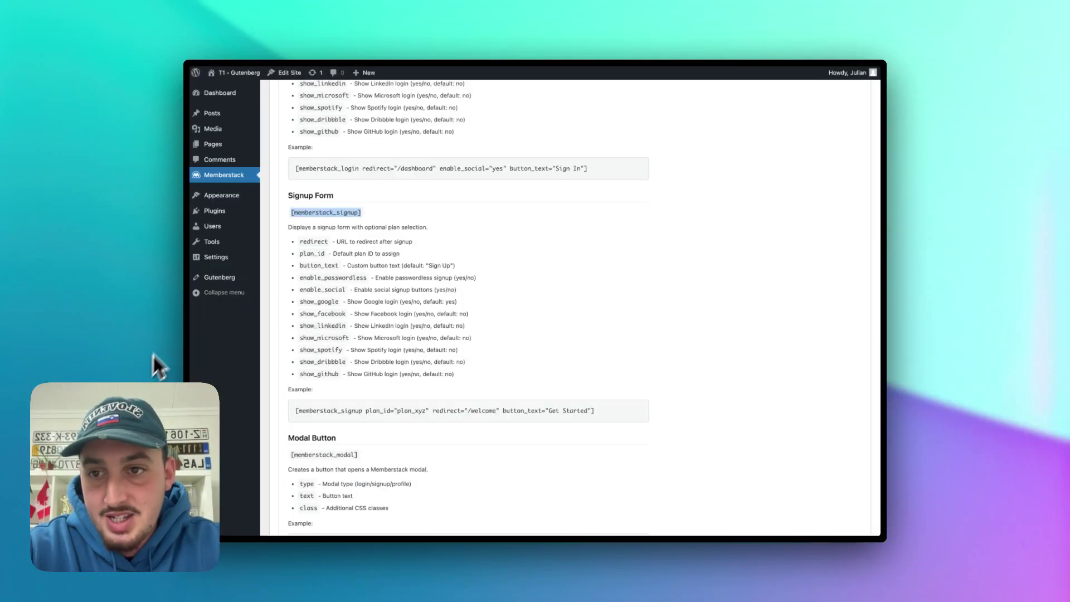
click(215, 177)
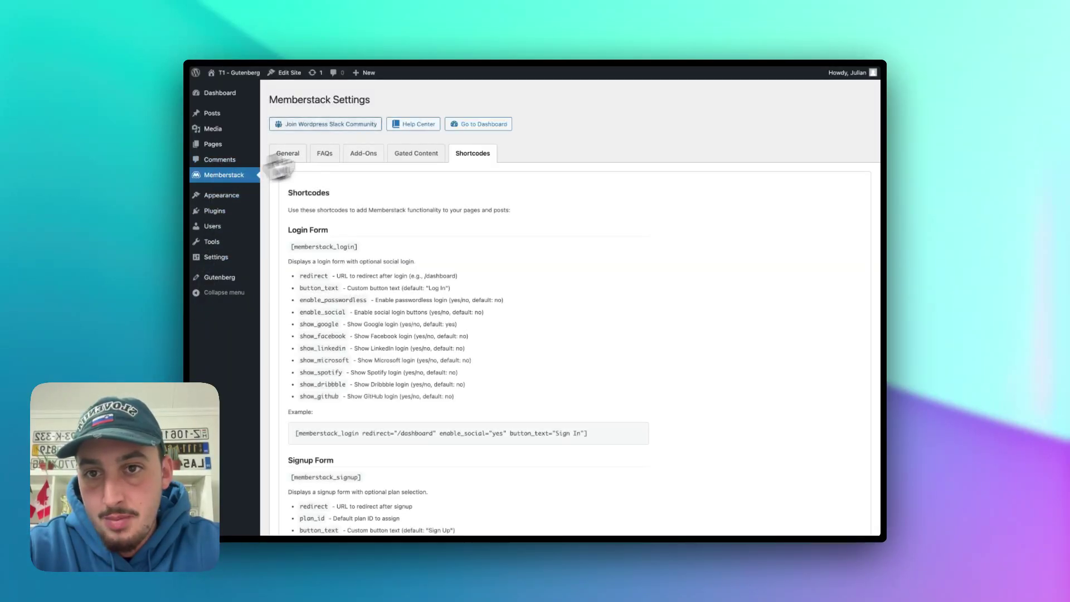
click(425, 158)
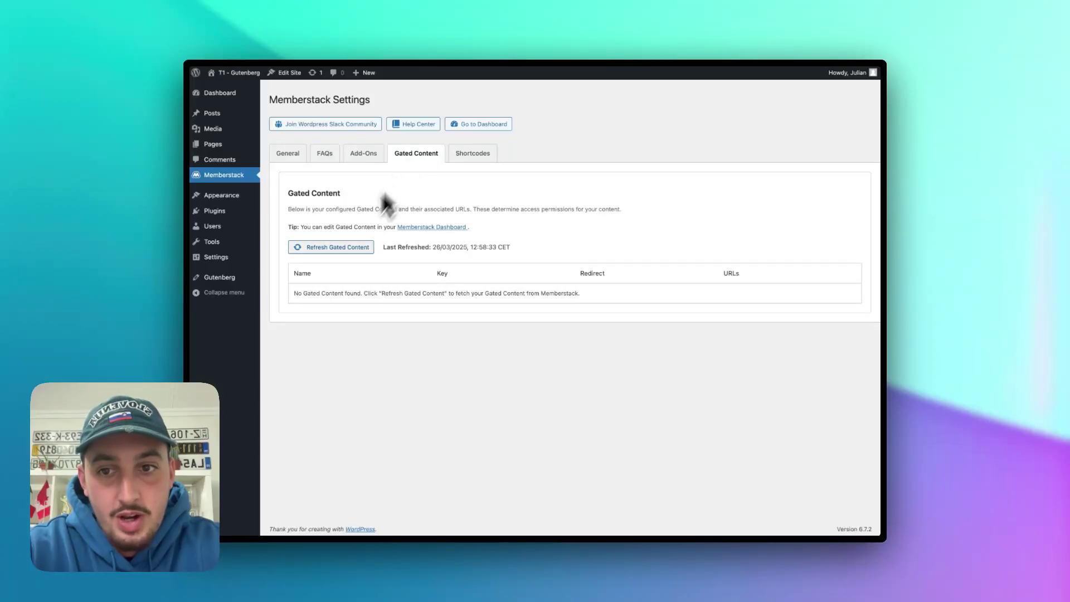
click(332, 249)
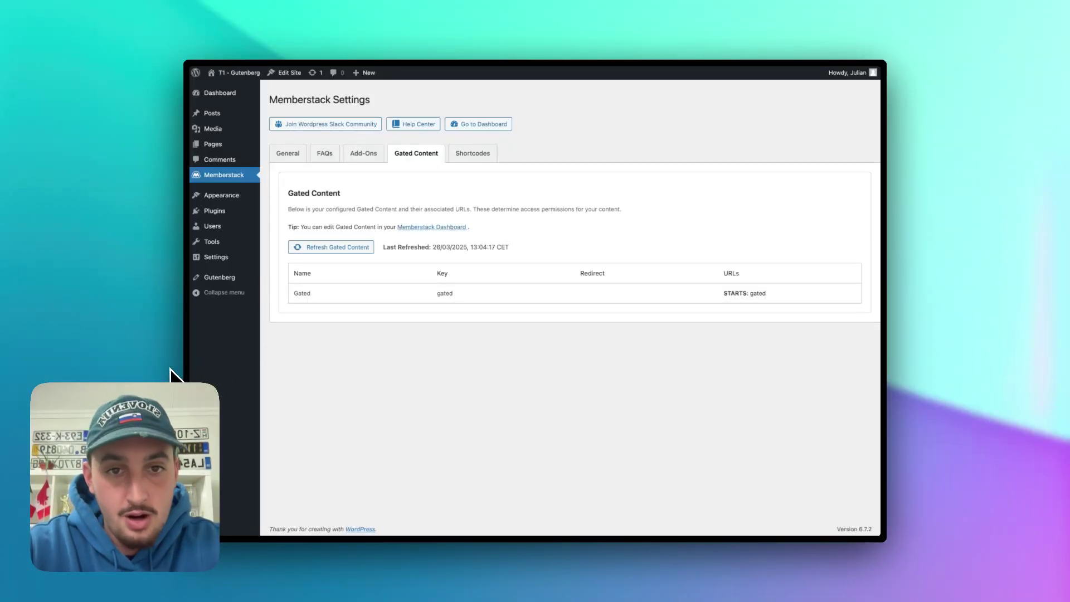
Step: Switch to the published Gated page and check it as a logged-out visitor with the Memberstack test-mode inspector
key(super+Tab)
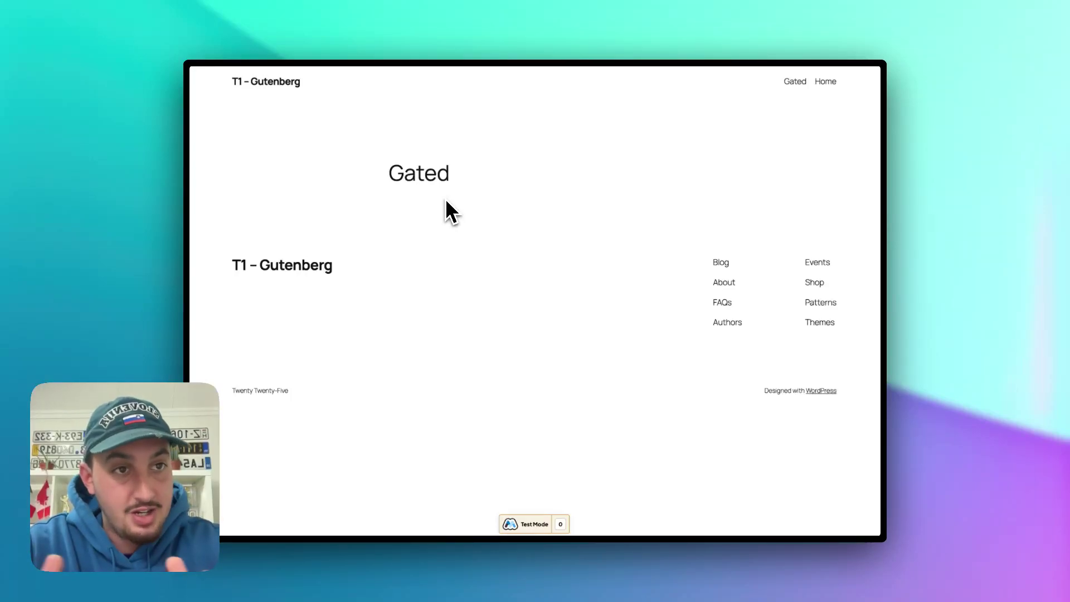
click(557, 525)
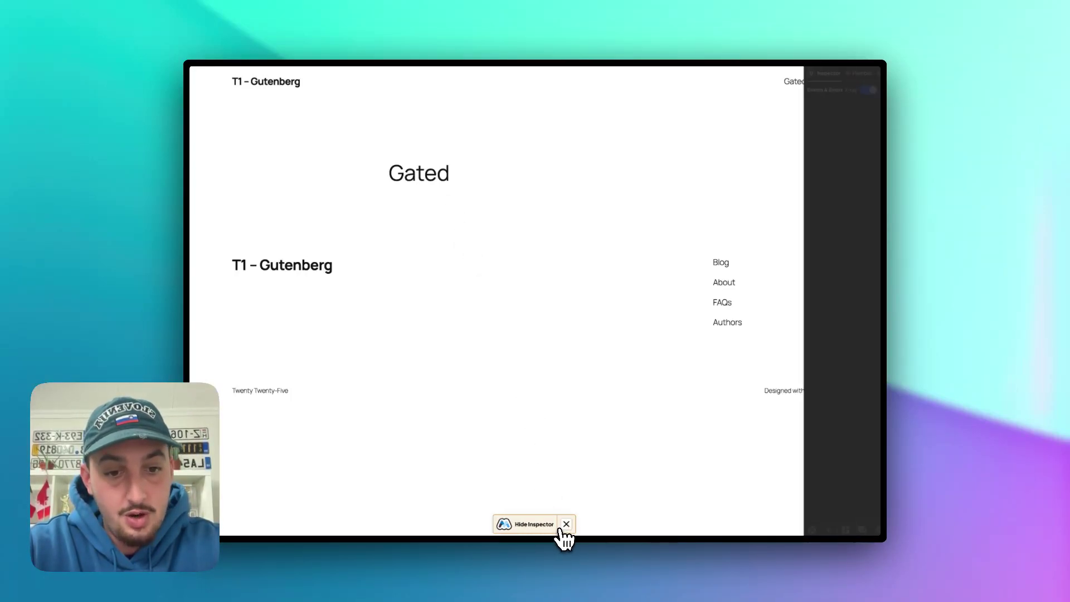
click(828, 74)
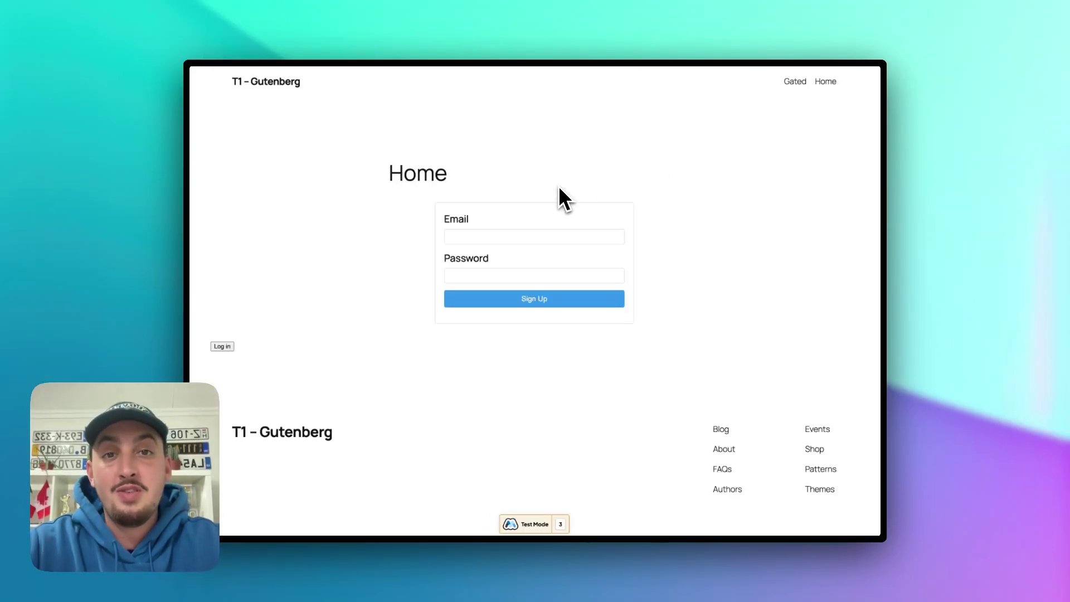
Step: Sign up a new test member through the Home page form, entering a test email and a password
click(495, 235)
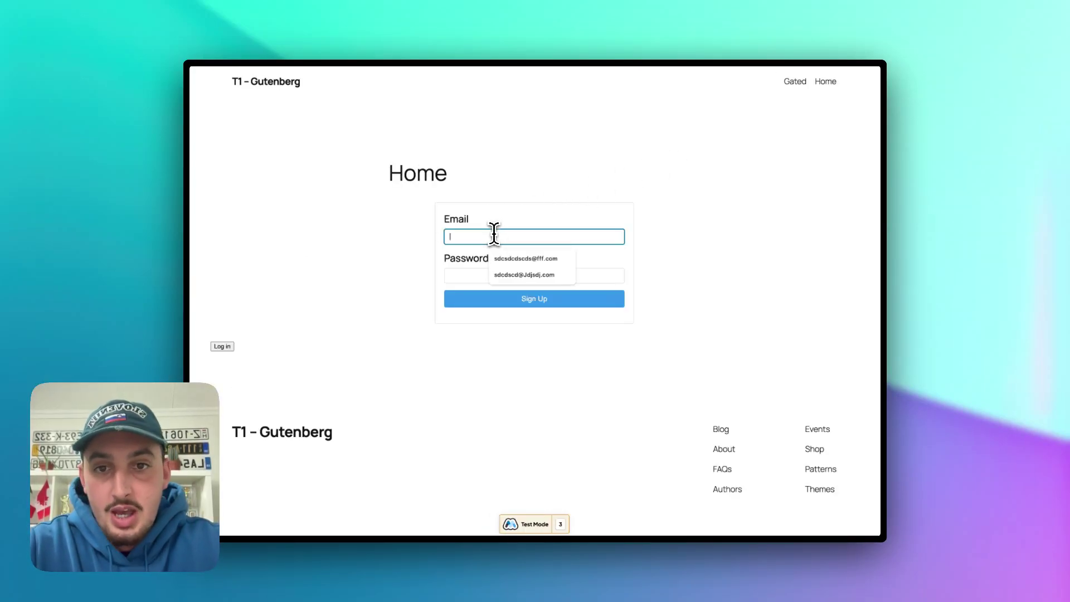
text(hskhsh@hkdhsk.)
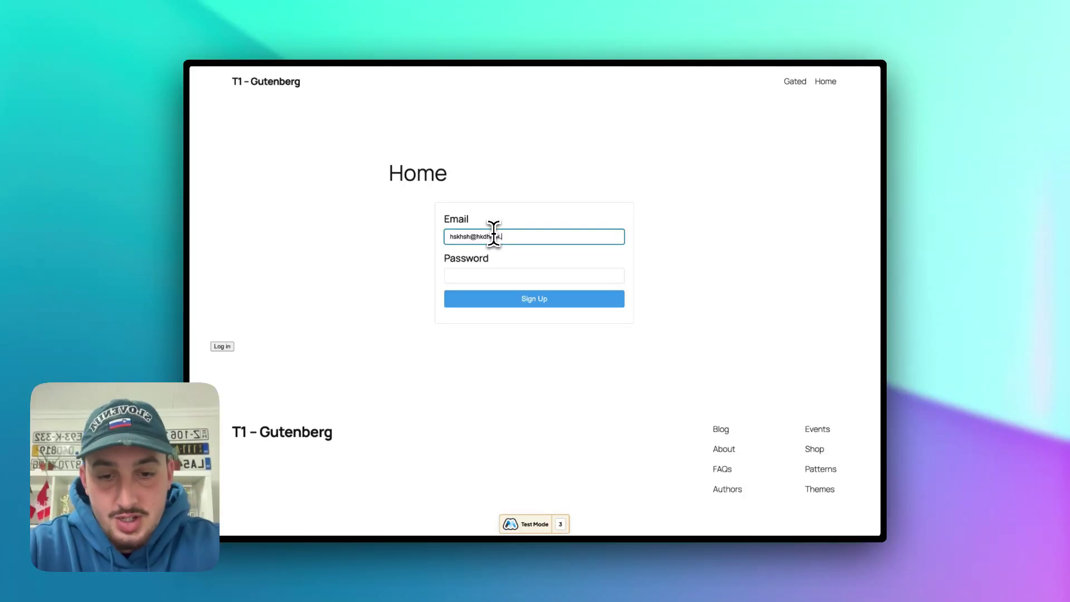
text(com)
key(Tab)
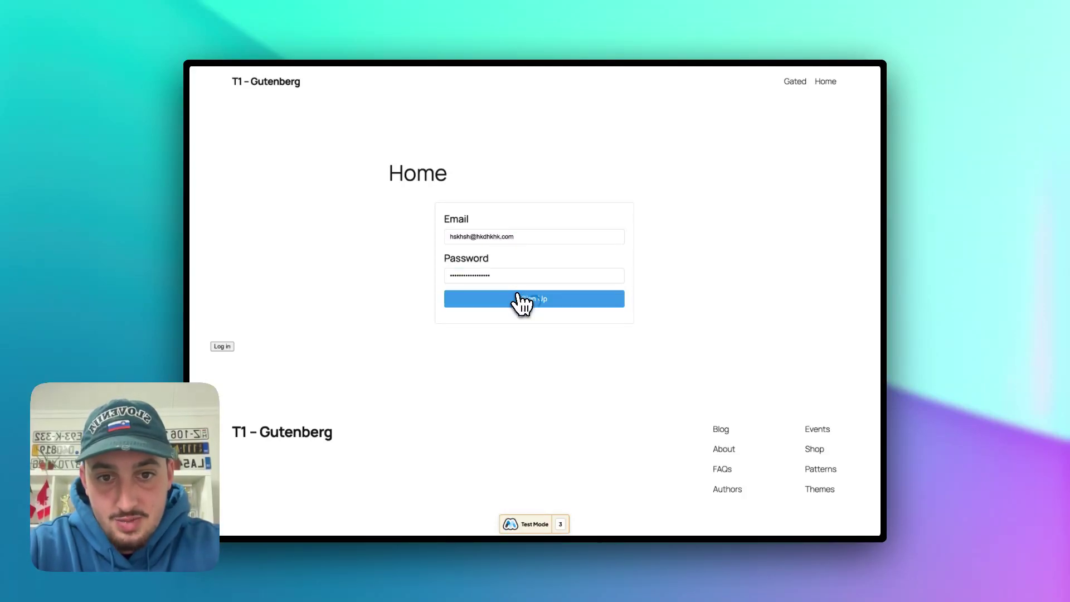
click(518, 300)
Step: Open the site's "gated" URL to test access as the signed-up member
mouse_move(190, 93)
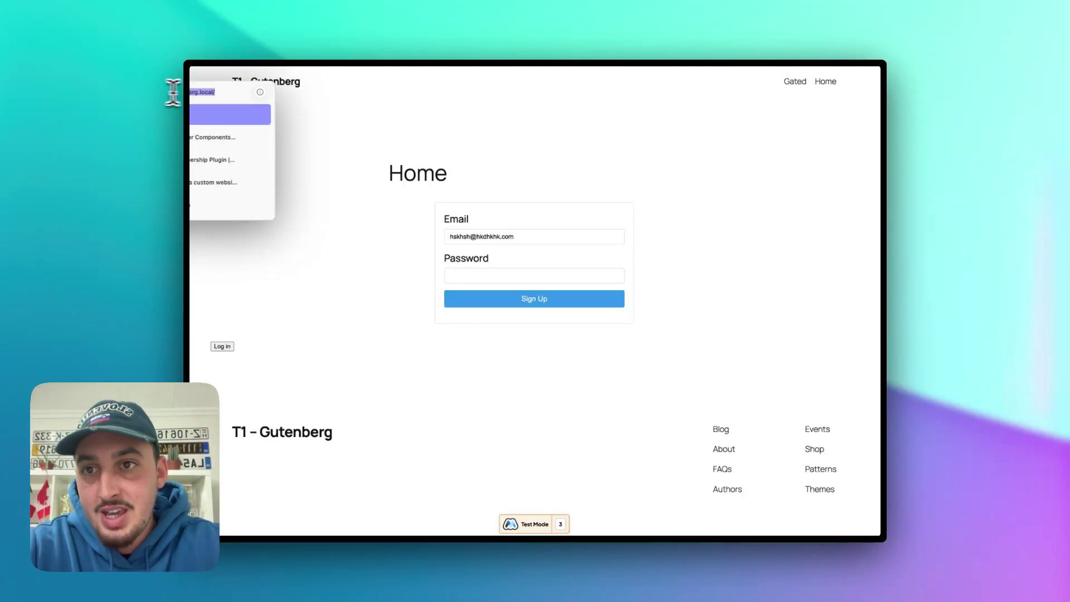
click(228, 95)
text(gated)
key(Return)
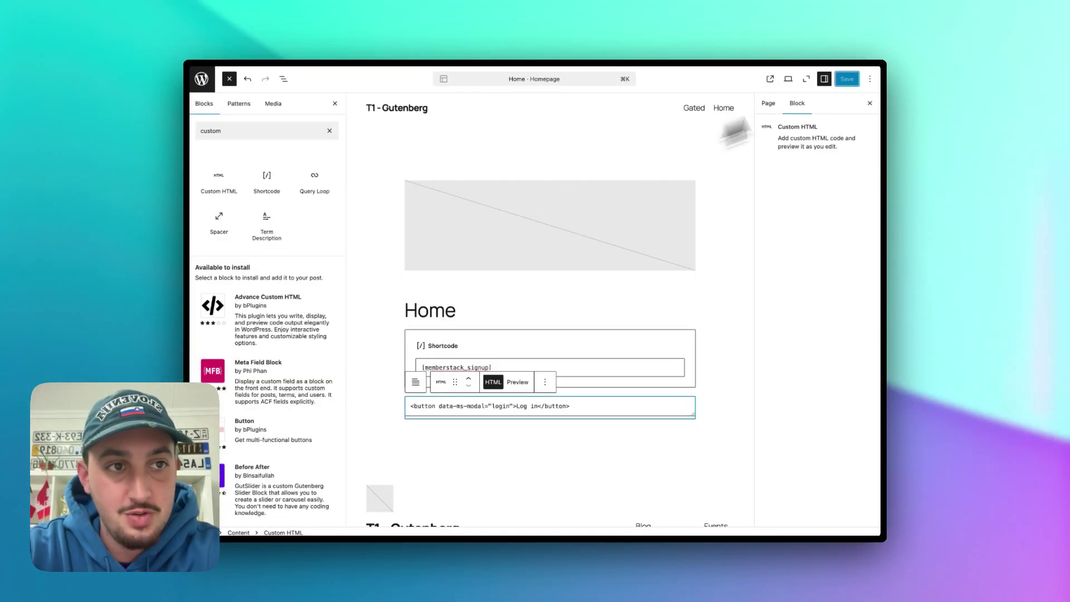
Step: Open the Gated page in the WordPress editor, dismiss the starter patterns, and select the empty content block
click(210, 89)
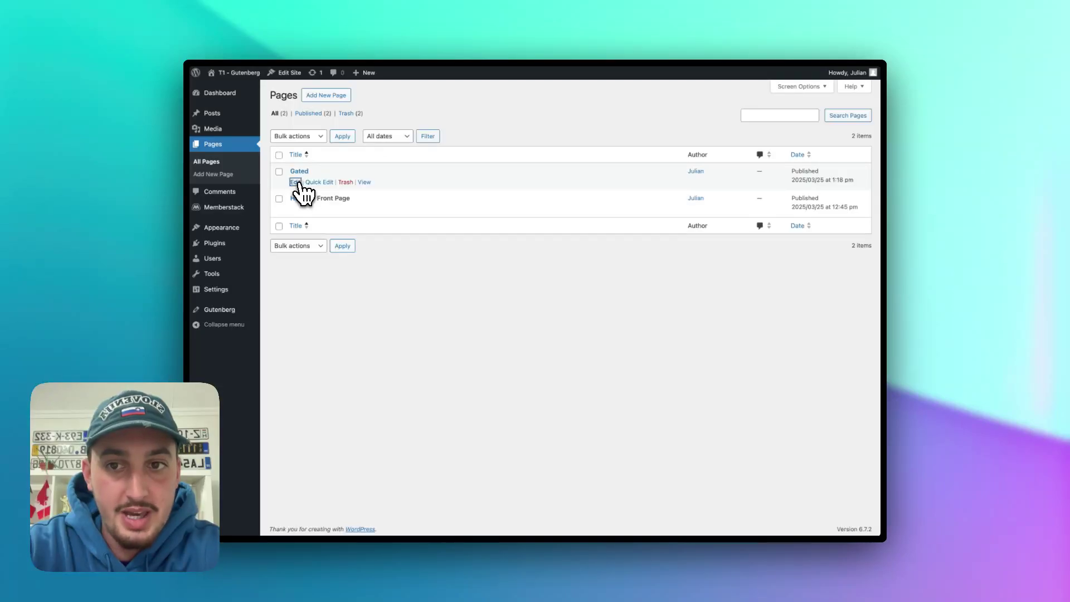
click(303, 184)
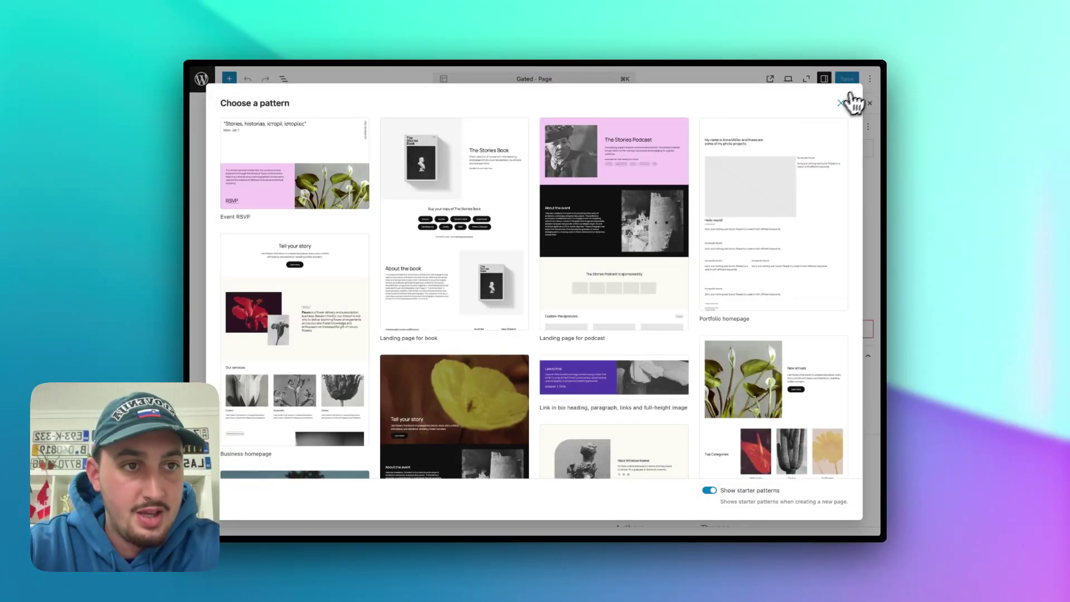
click(841, 102)
click(391, 350)
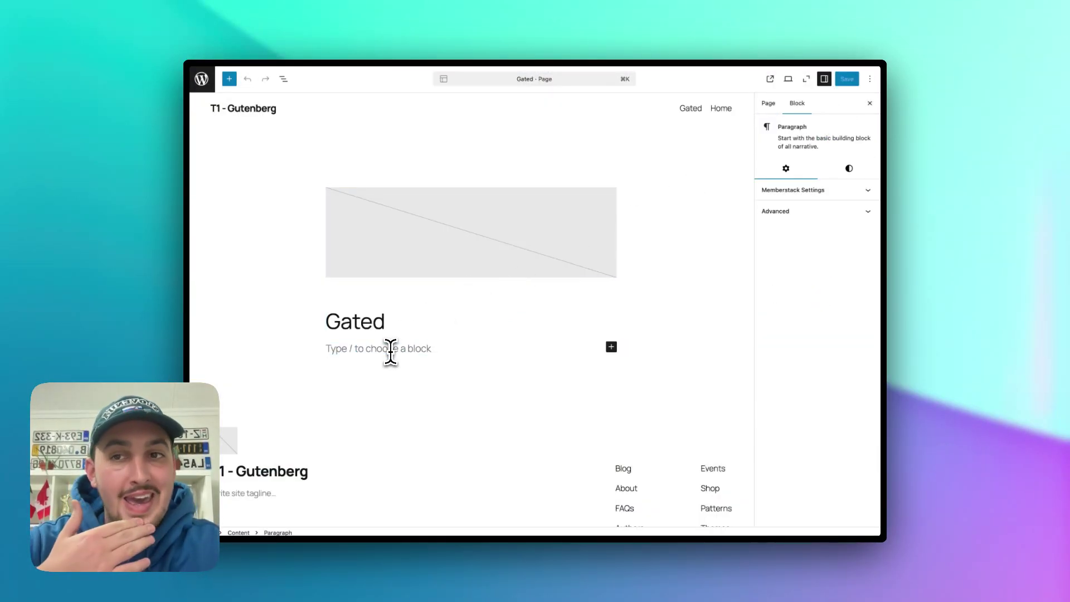
Step: Search the blocks for "custom" and insert a Custom HTML block below the Gated title
click(229, 78)
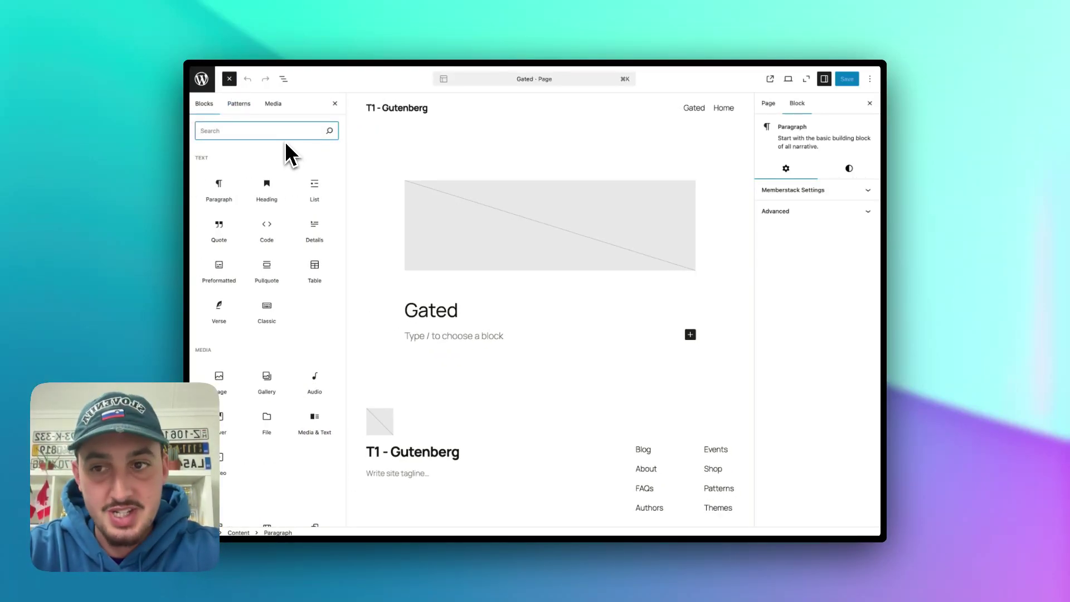
text(custom)
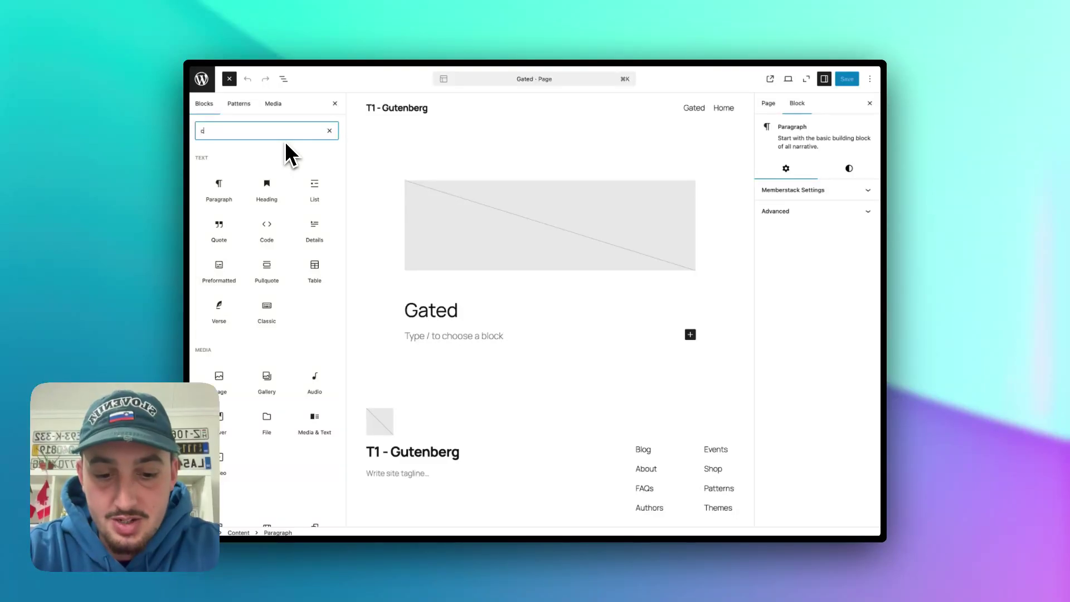
click(219, 184)
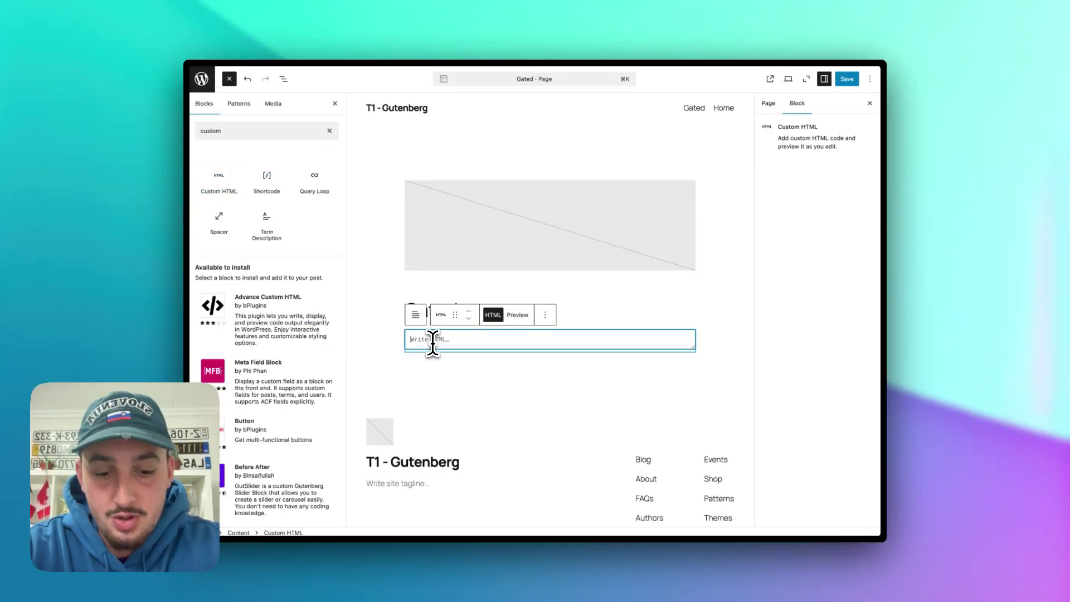
Step: Write a div element containing "Welcome back, member!" on its own line in the Custom HTML block
text(<div></div)
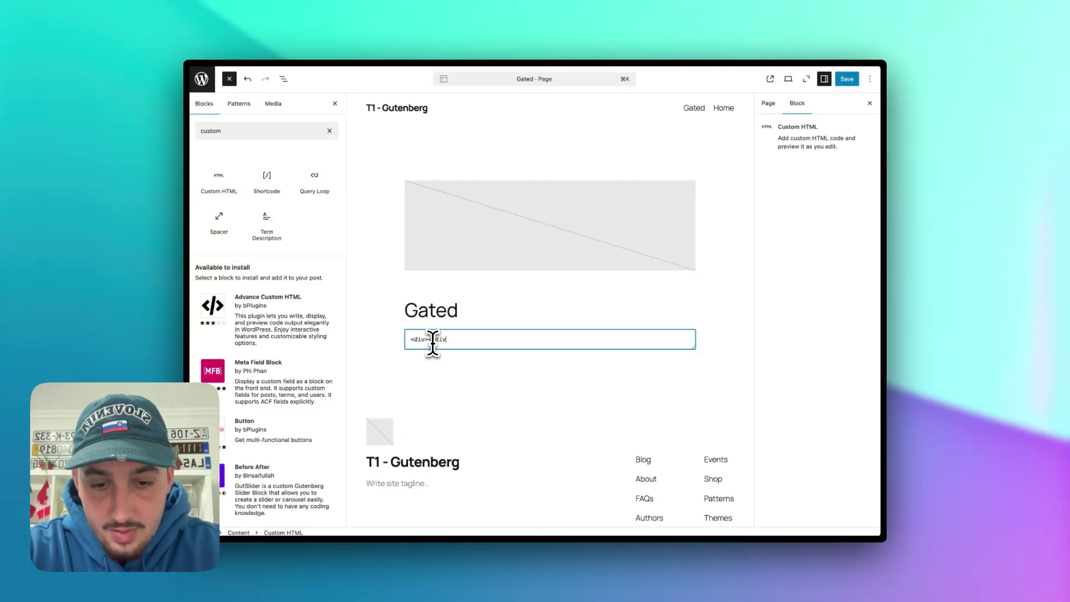
click(431, 338)
key(Return)
key(Return)
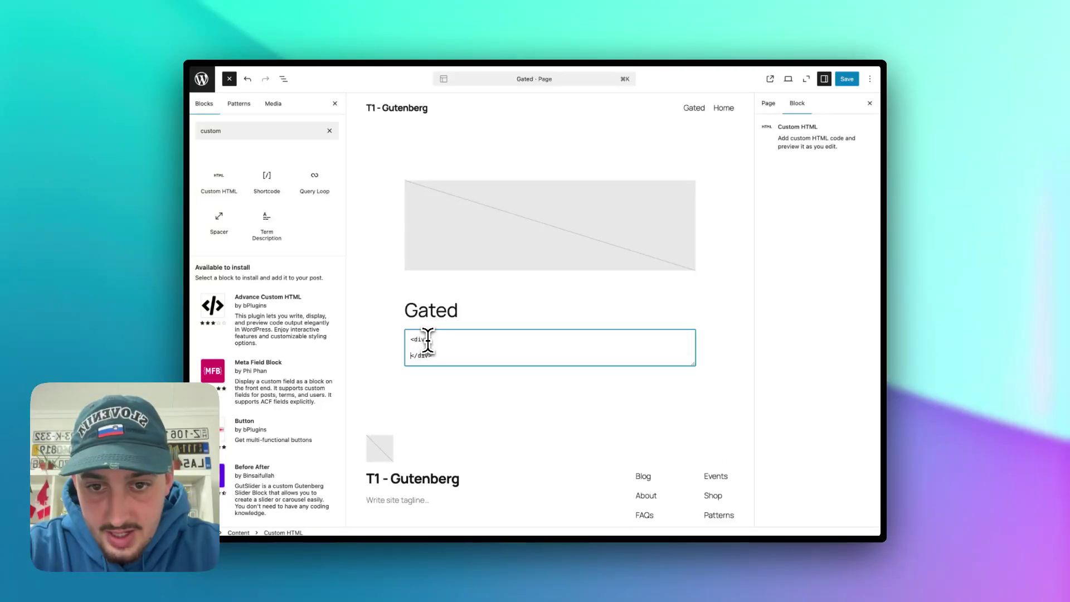
key(Up)
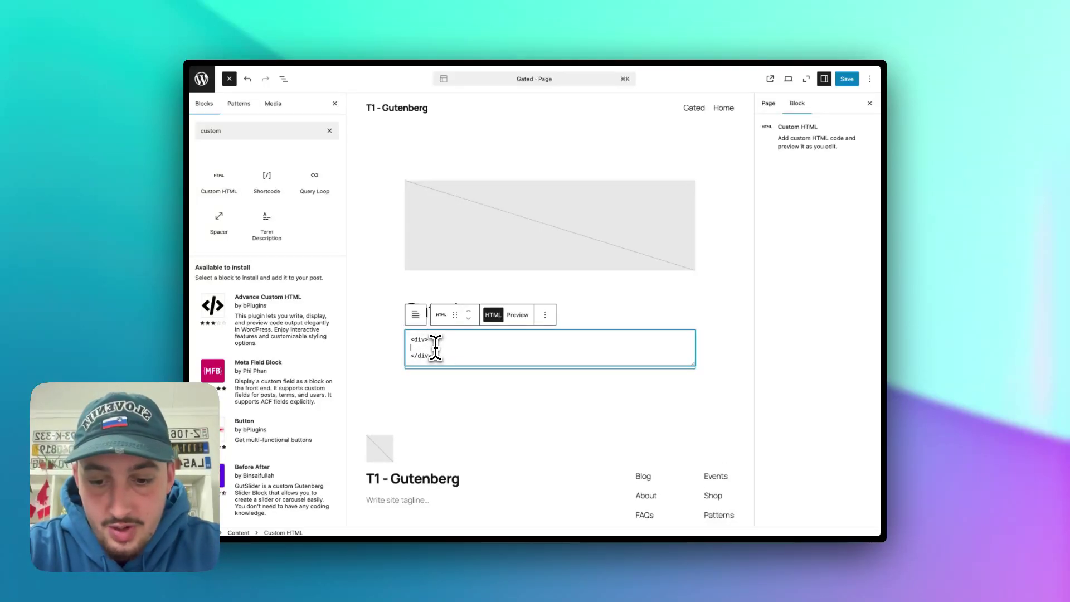
text(Welcome back)
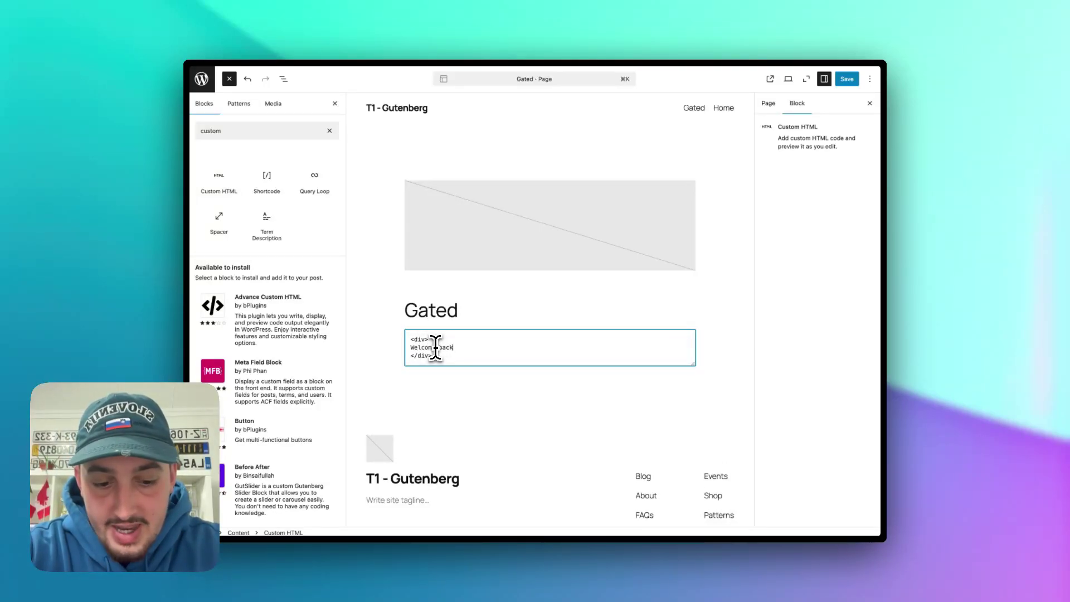
text(, member)
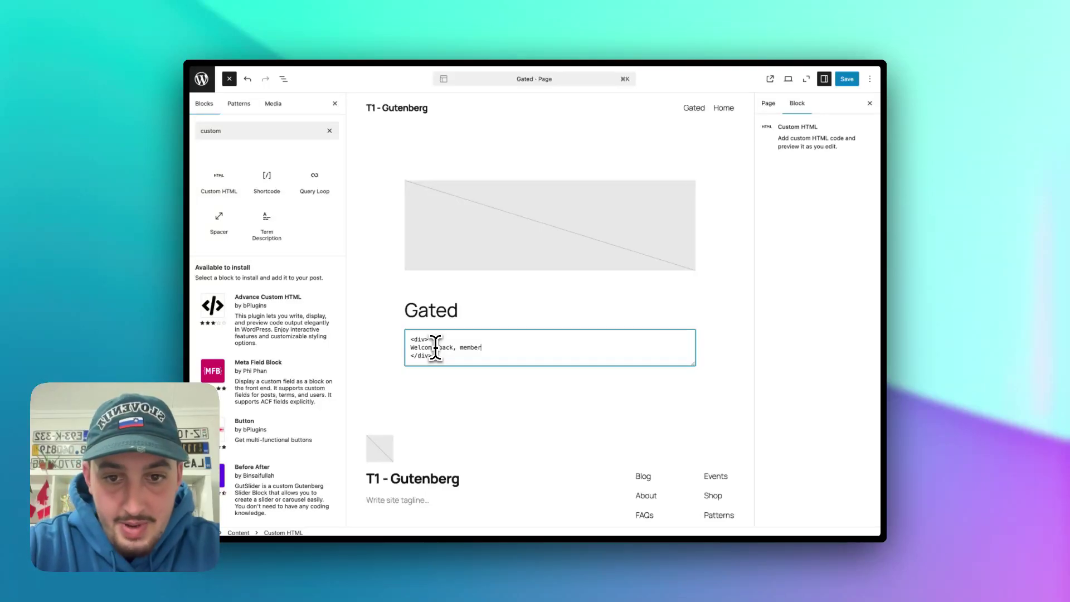
text(!)
Step: Add a button element labelled "Log in" below the div in the Custom HTML block and save the Gated page
click(444, 365)
key(Return)
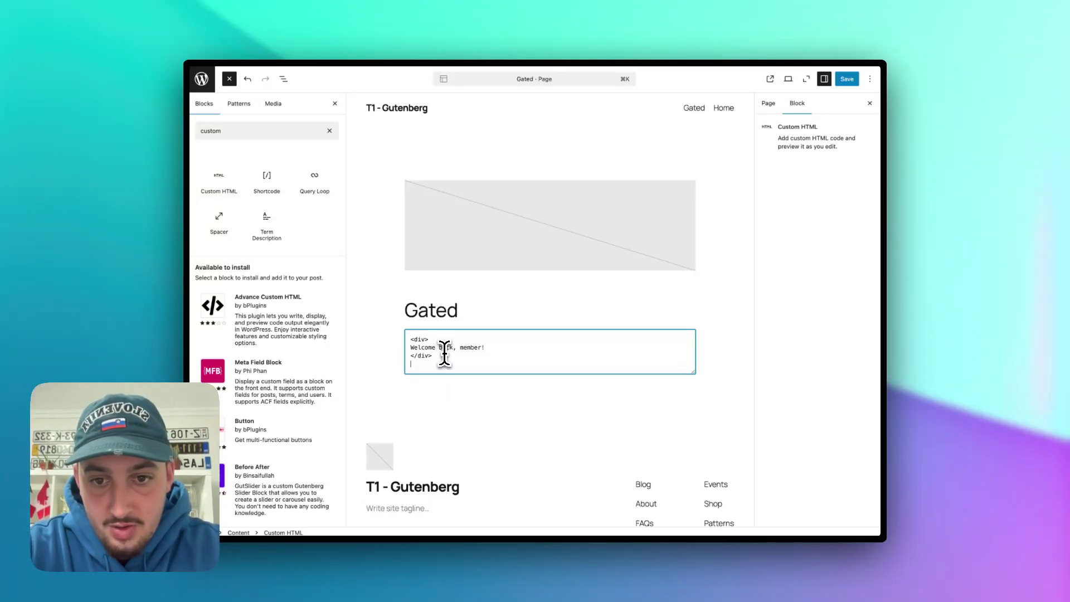
key(Return)
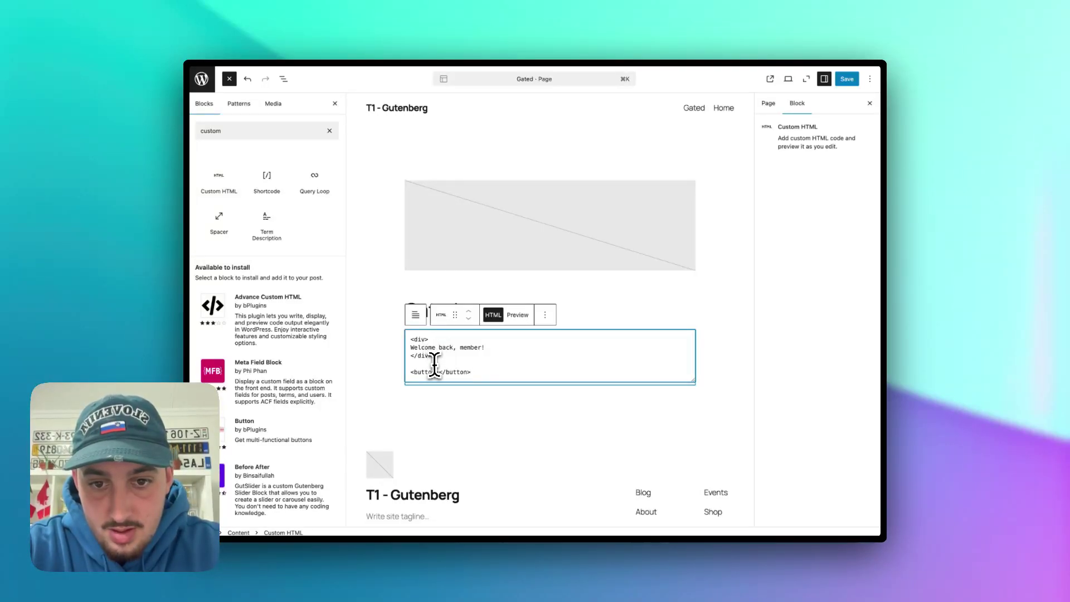
click(439, 372)
key(Return)
key(Return)
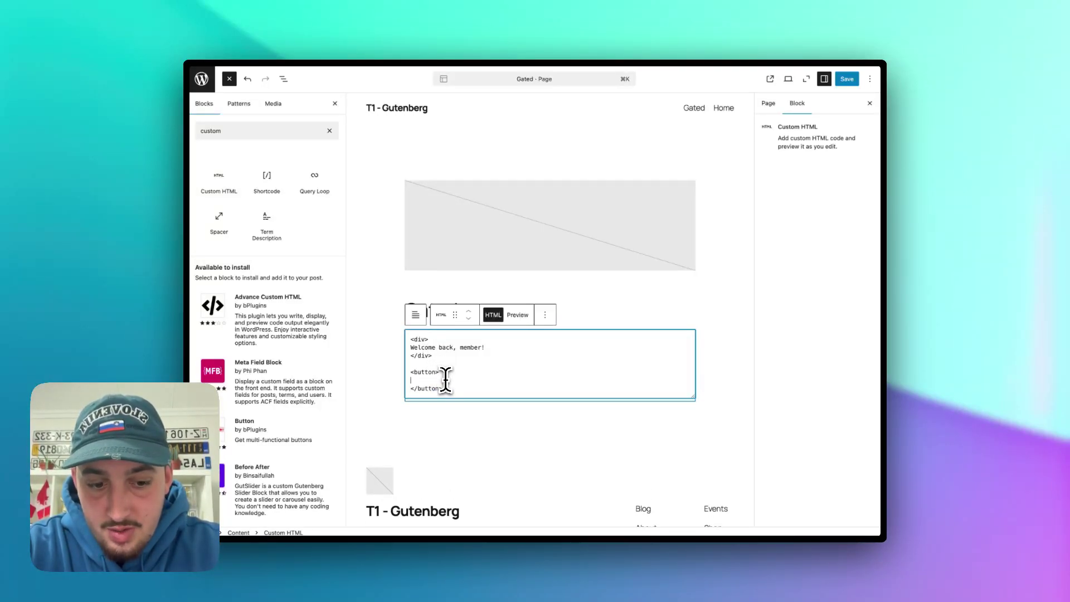
text(Log in)
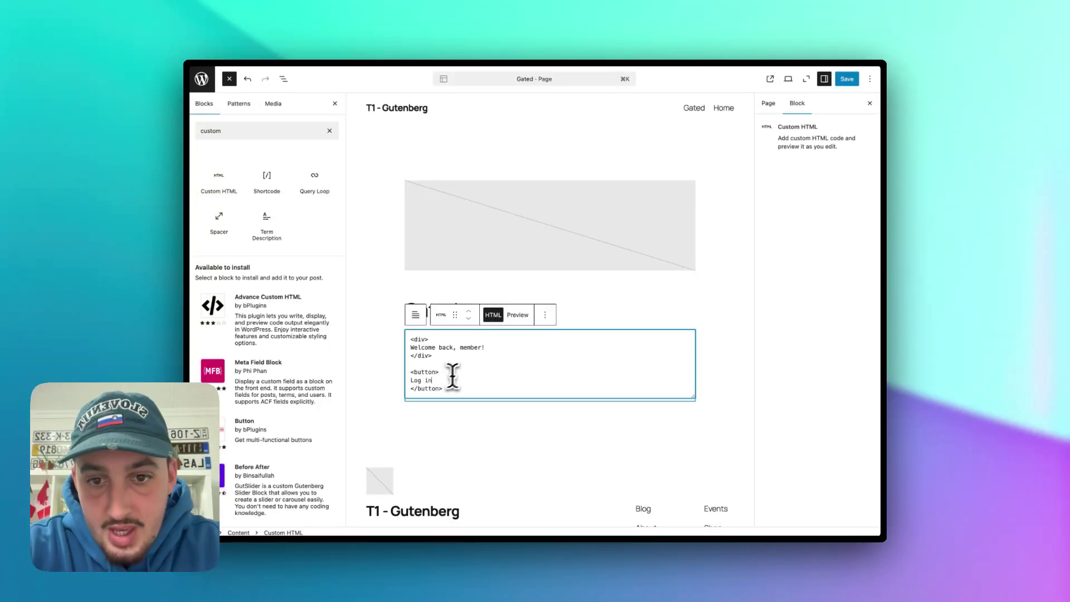
click(846, 81)
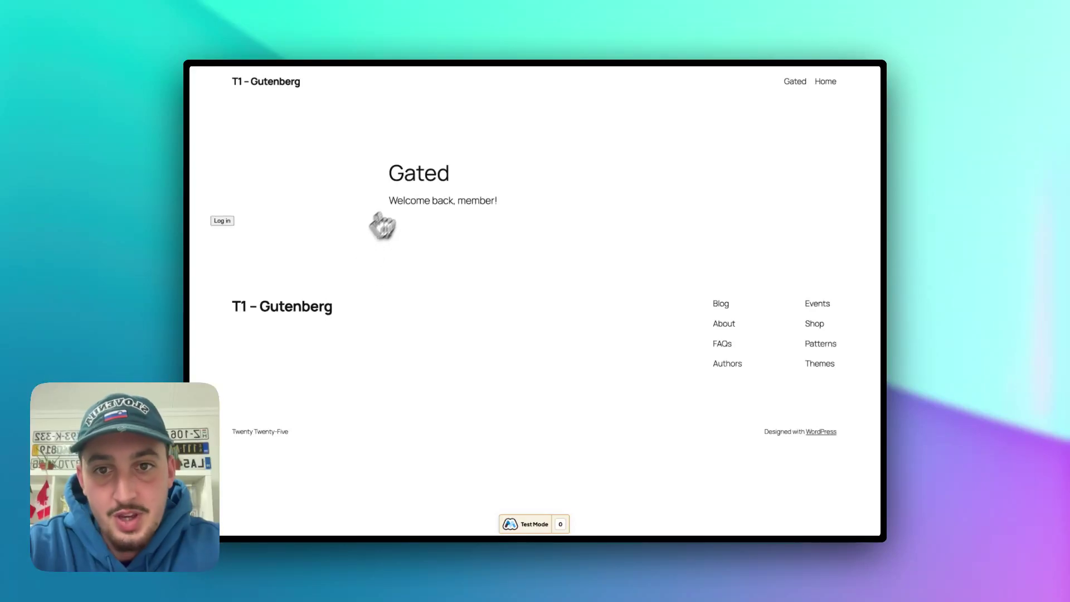
Step: Check the welcome text on the live Gated page and return to the page editor
drag(389, 202, 543, 203)
click(542, 202)
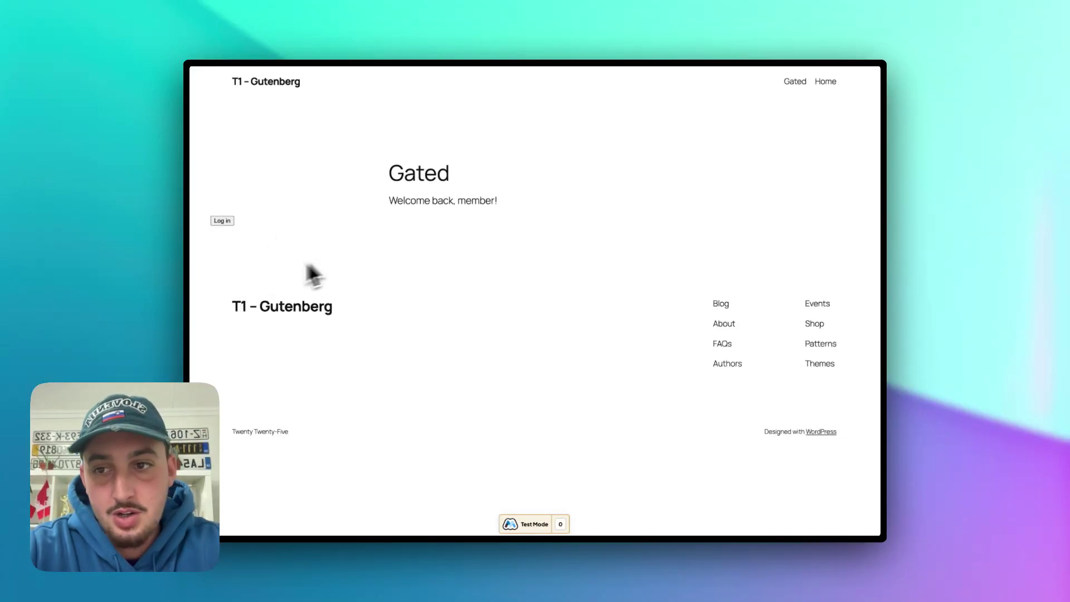
key(super+w)
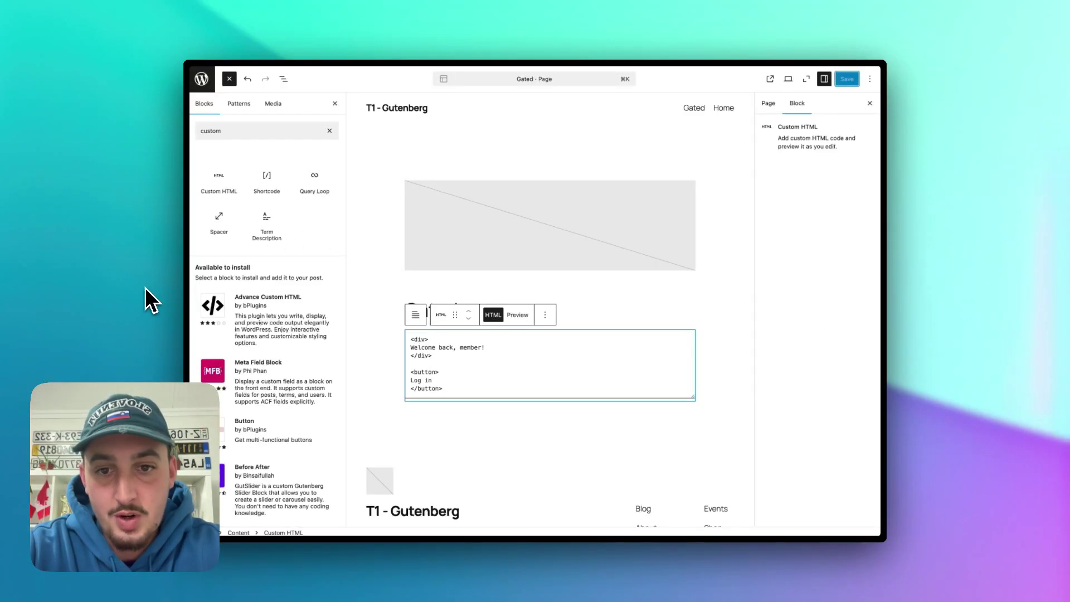
Step: Add the attribute data-ms-modal="profile" to the button element, change its label to "Profile", and save the Gated page
click(435, 374)
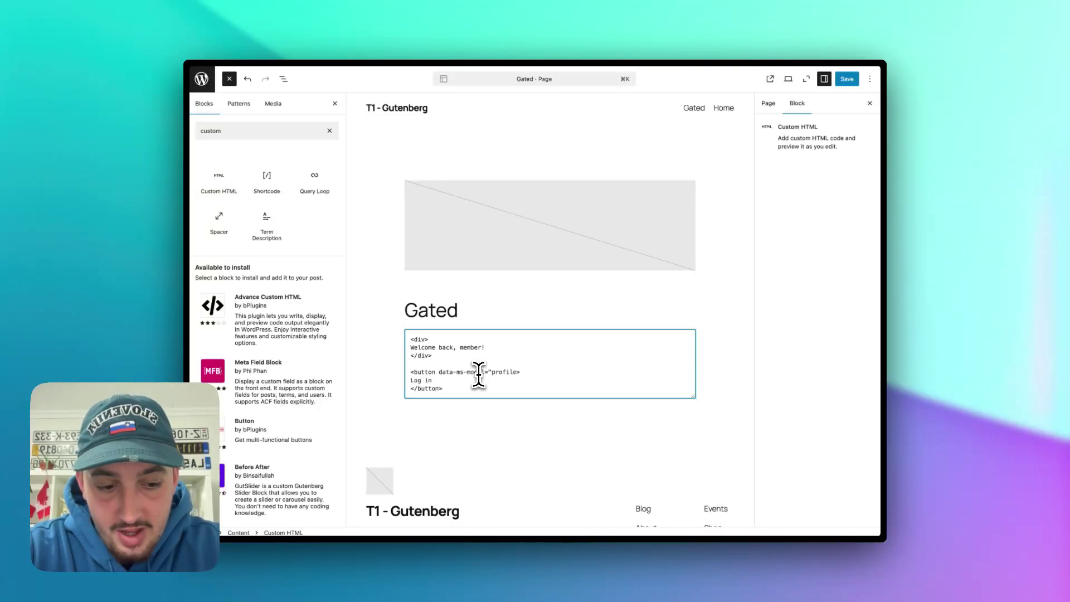
click(847, 78)
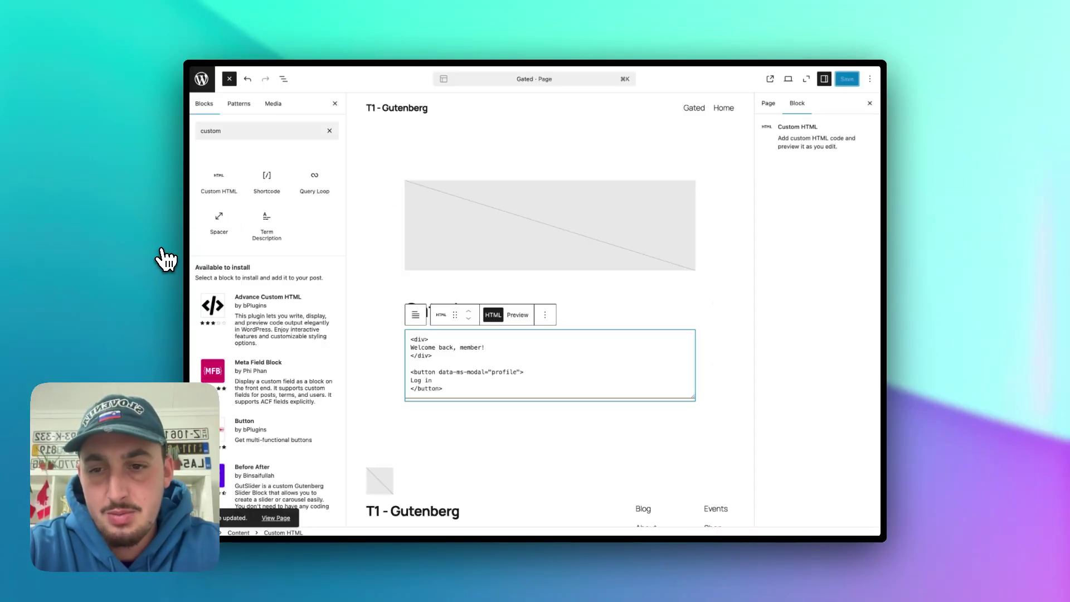
drag(432, 380, 406, 381)
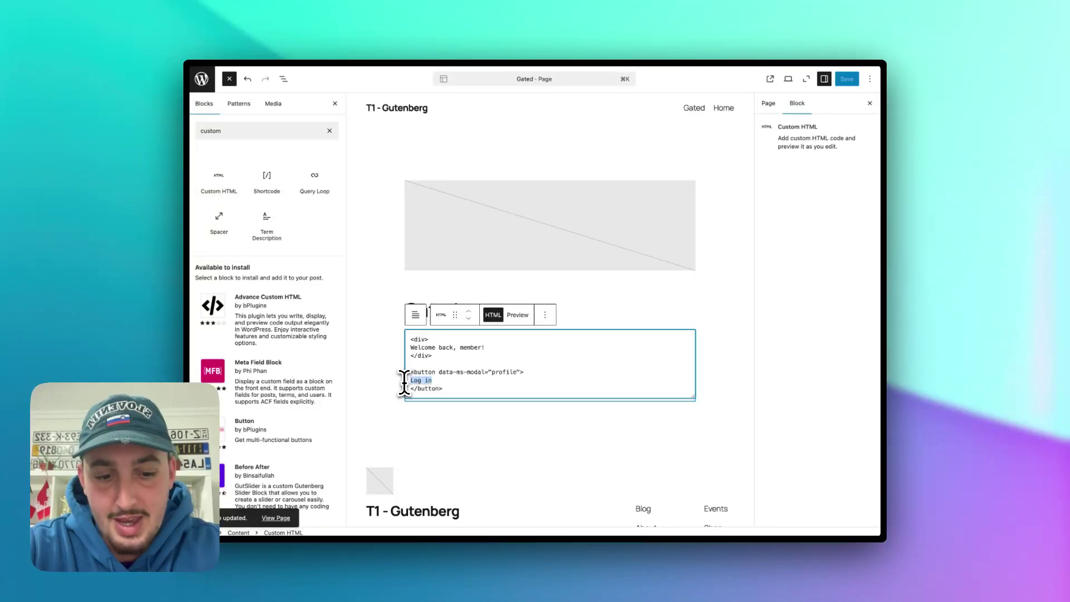
text(Profile)
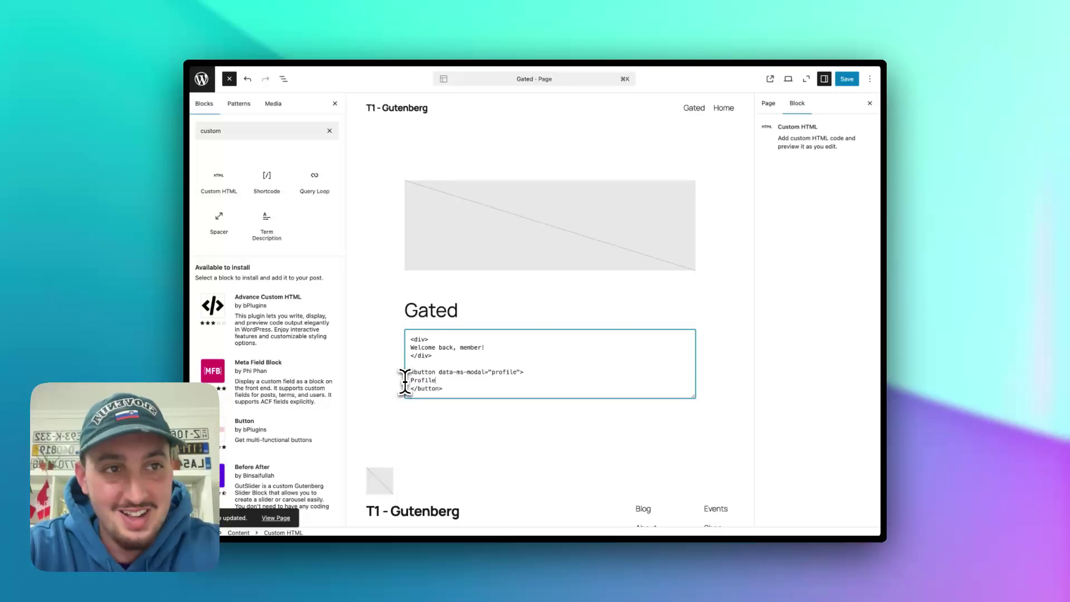
click(847, 79)
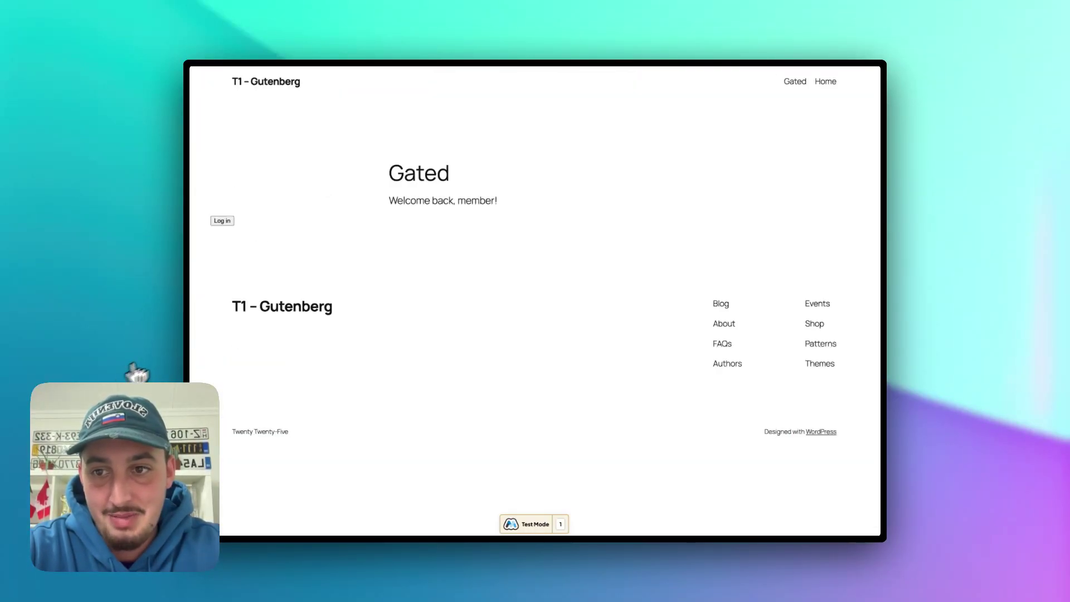
Step: Open the profile modal from the live Gated page, save the member's first and last name, and close the modal
click(221, 222)
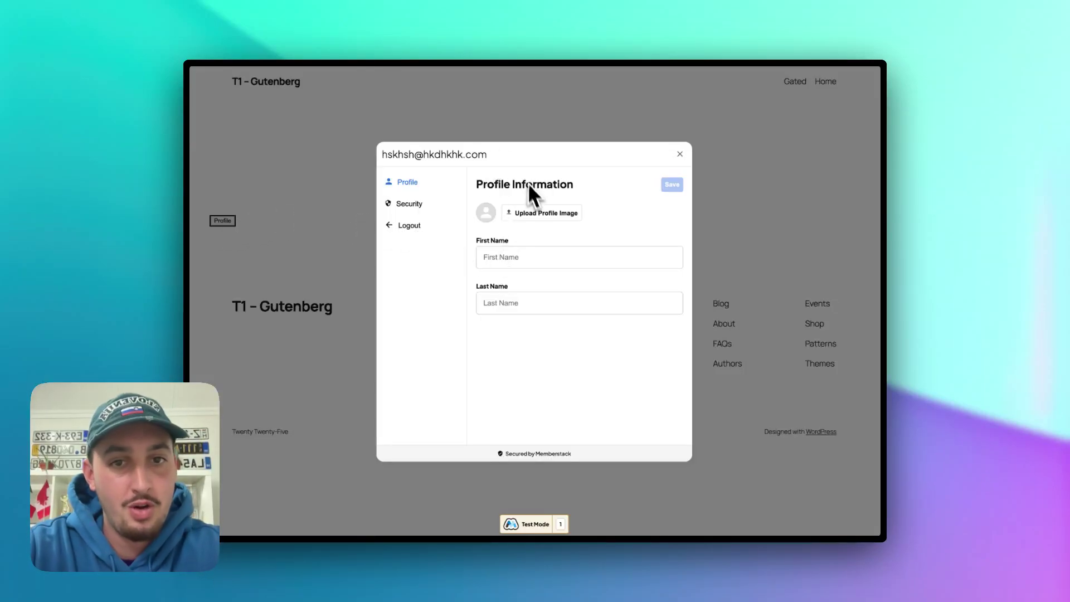
click(539, 256)
text(Bog)
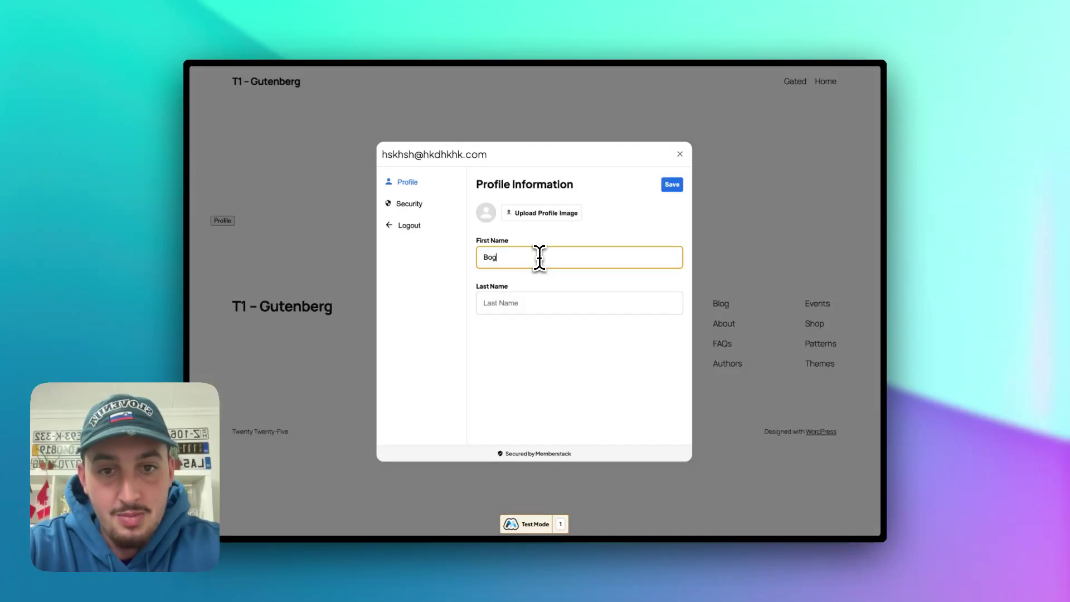
click(528, 301)
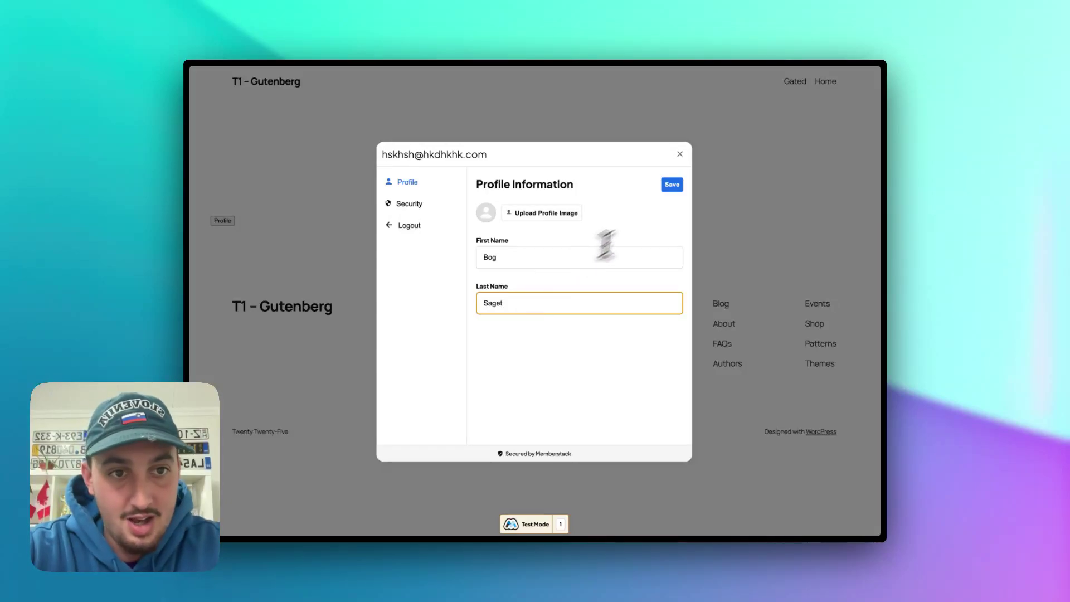
click(676, 188)
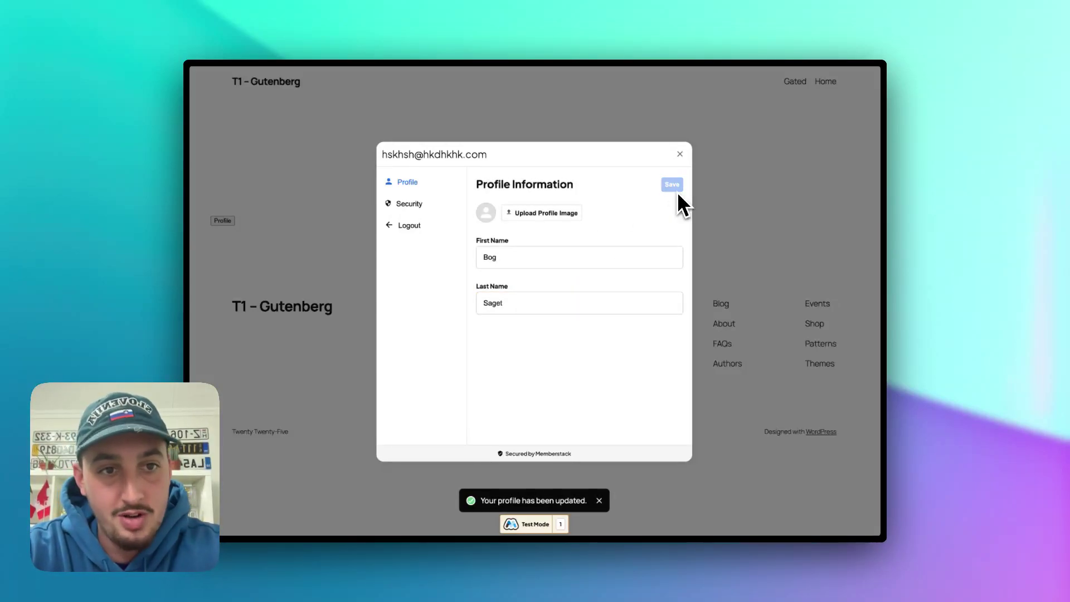
click(680, 156)
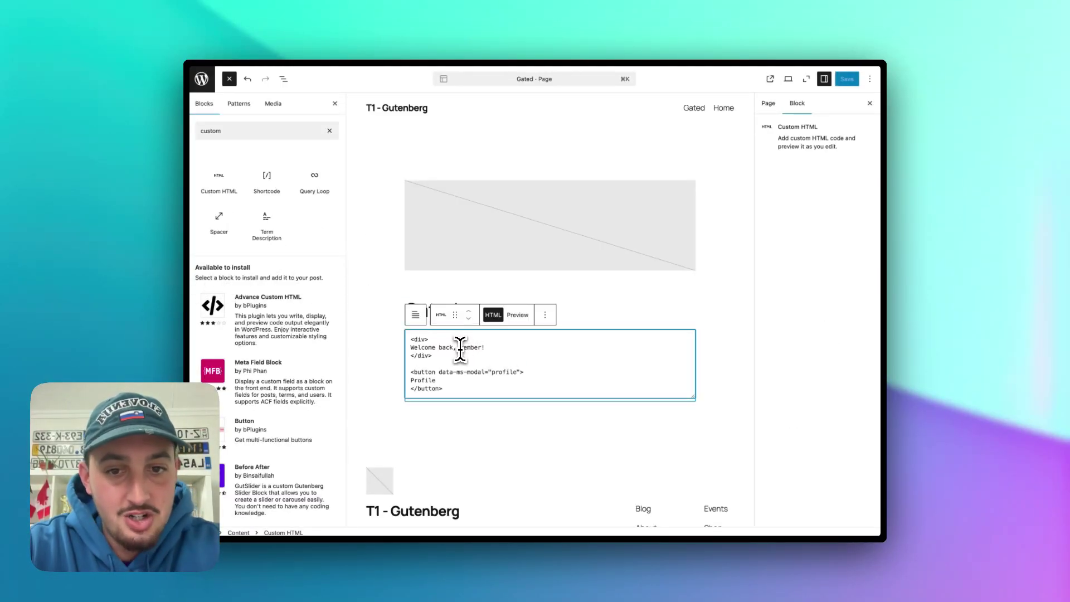
Step: Wrap the word "member" in the welcome line in a span with data-ms-member="first-name" and save the Gated page
text(<)
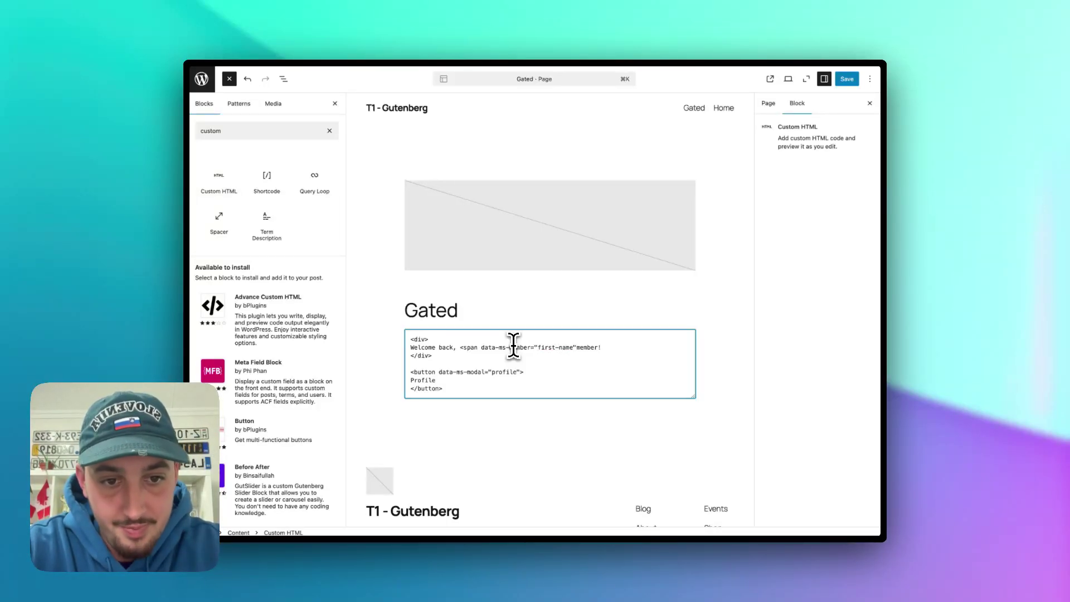
text(>)
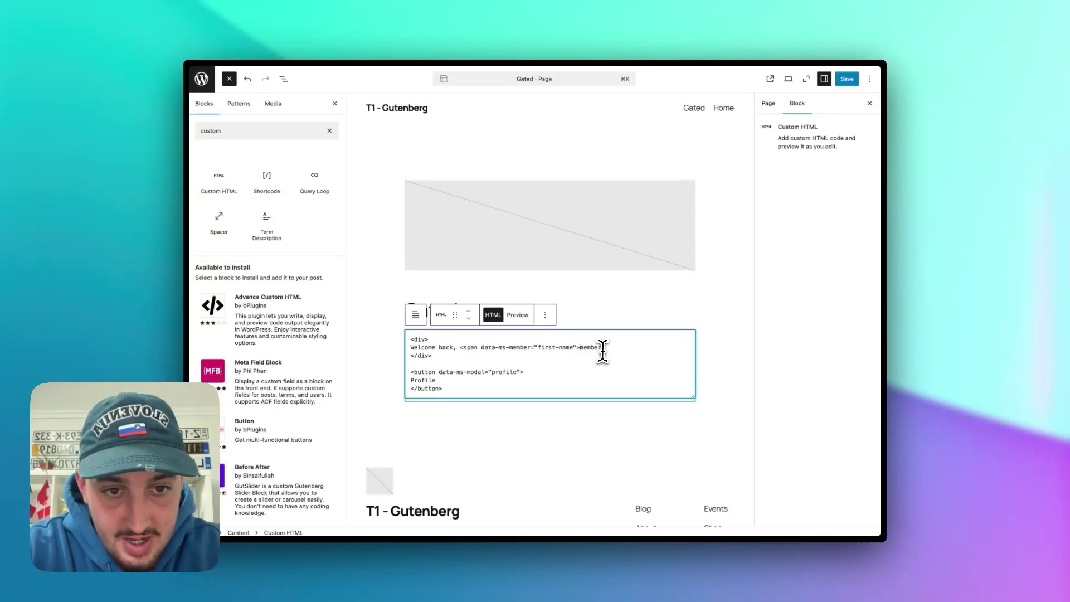
text(member</span>!)
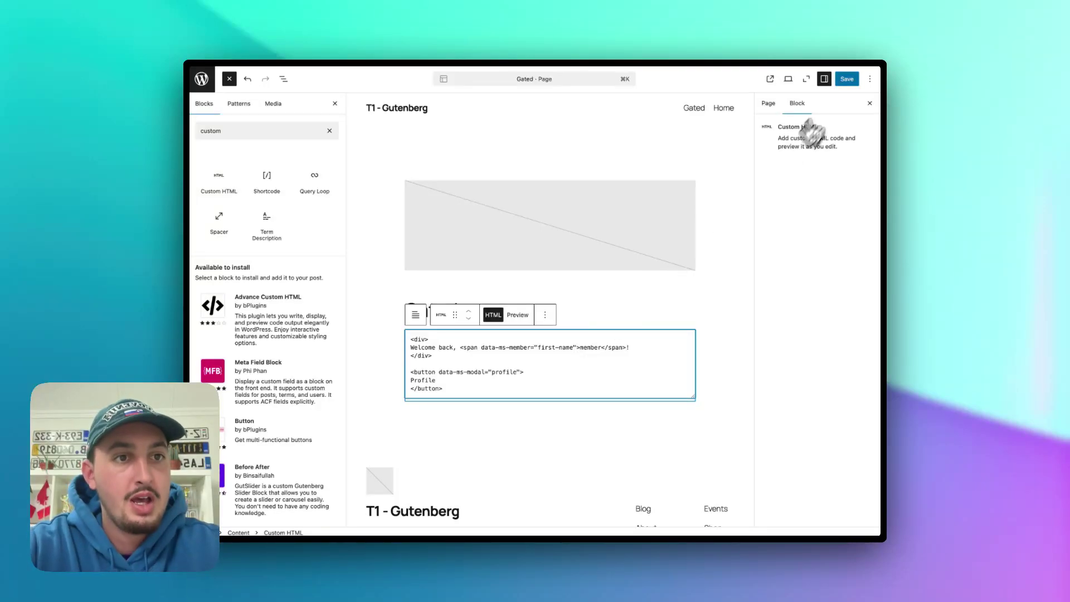
click(847, 78)
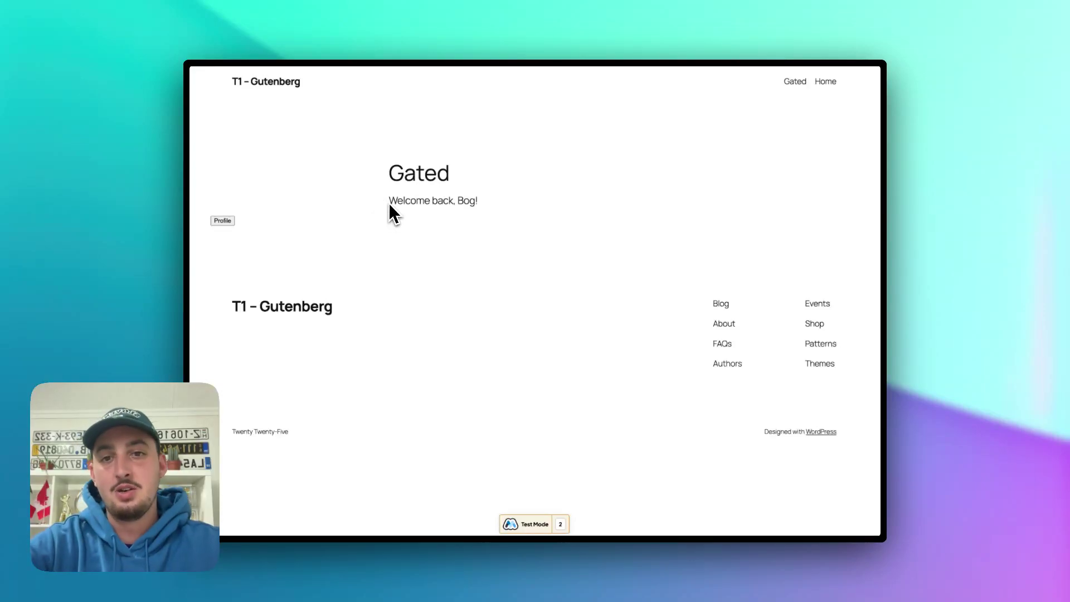
Step: Check the personalised welcome line on the live Gated page, clear the member's first name in the profile modal, and save
drag(390, 203, 512, 214)
click(509, 207)
click(226, 222)
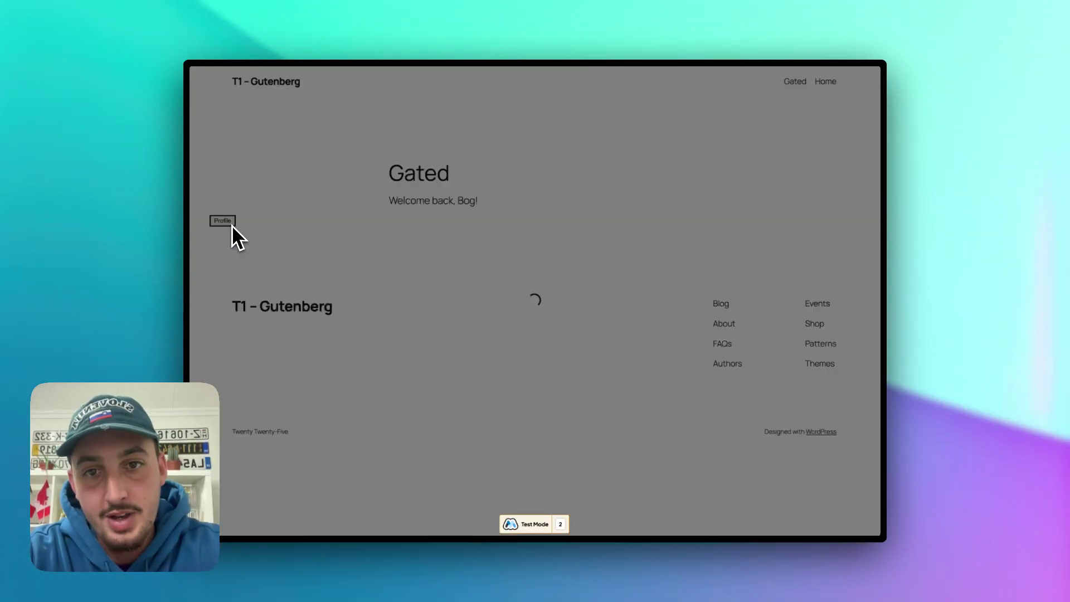
click(547, 258)
key(BackSpace)
key(BackSpace)
key(BackSpace)
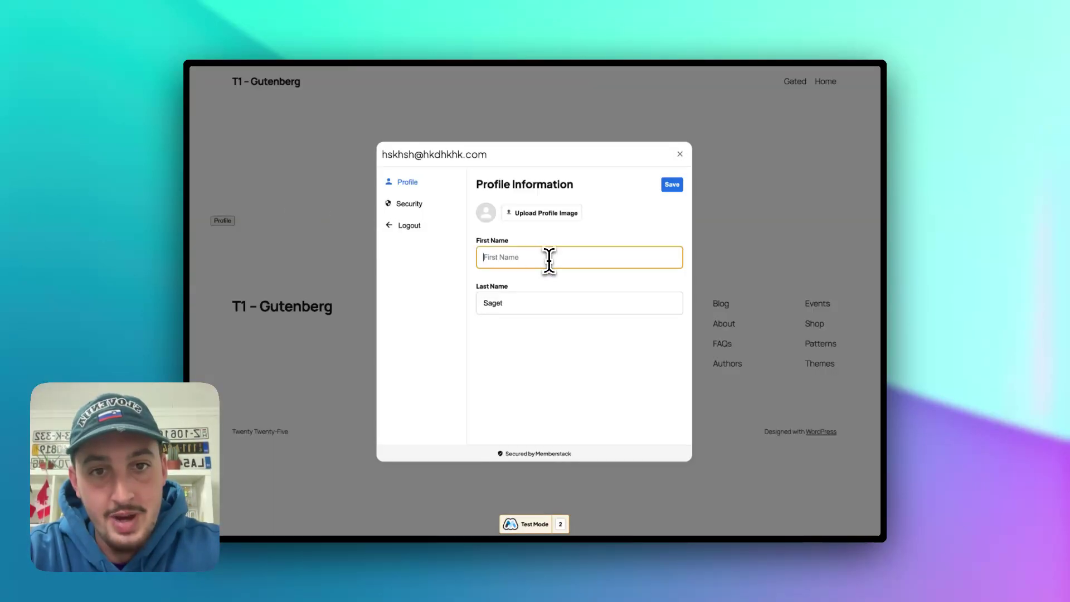
click(672, 184)
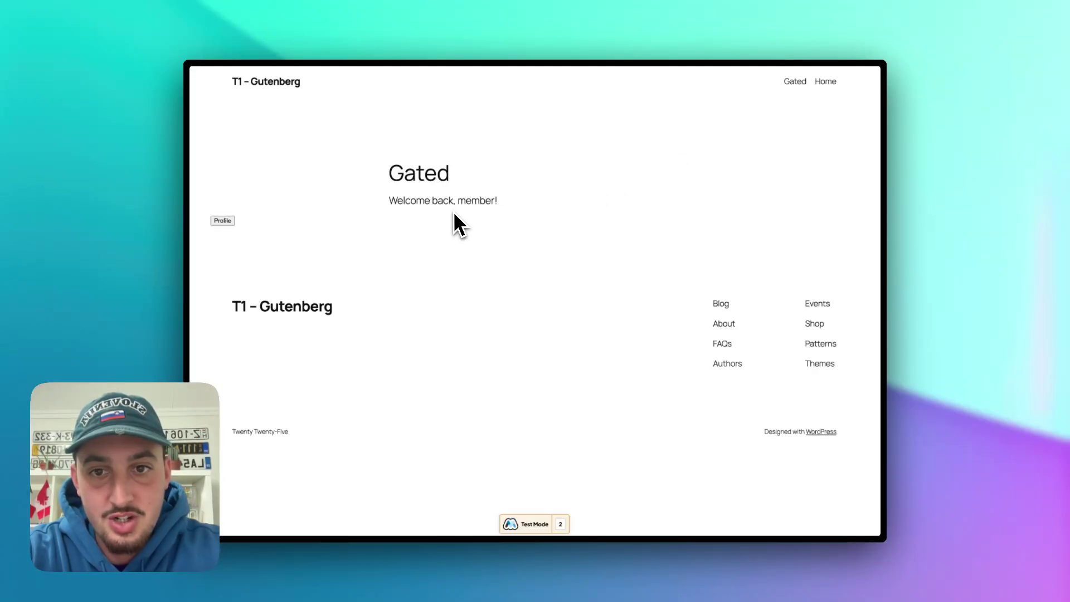
Step: Check the fallback text in the welcome line, reopen the member's profile, enter a new first name, and save it
drag(432, 202, 540, 215)
click(538, 212)
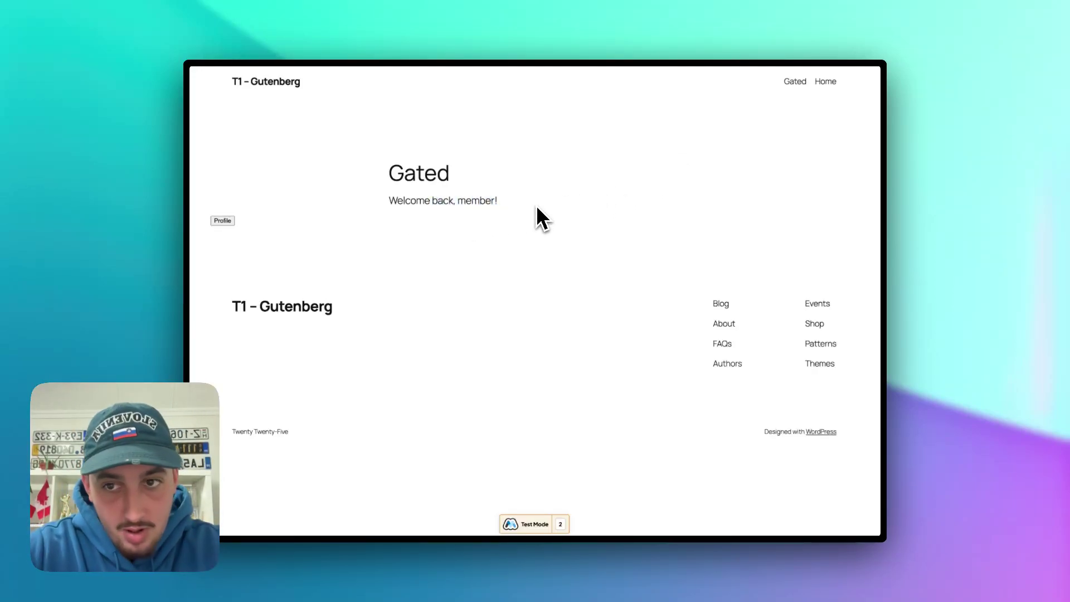
click(227, 222)
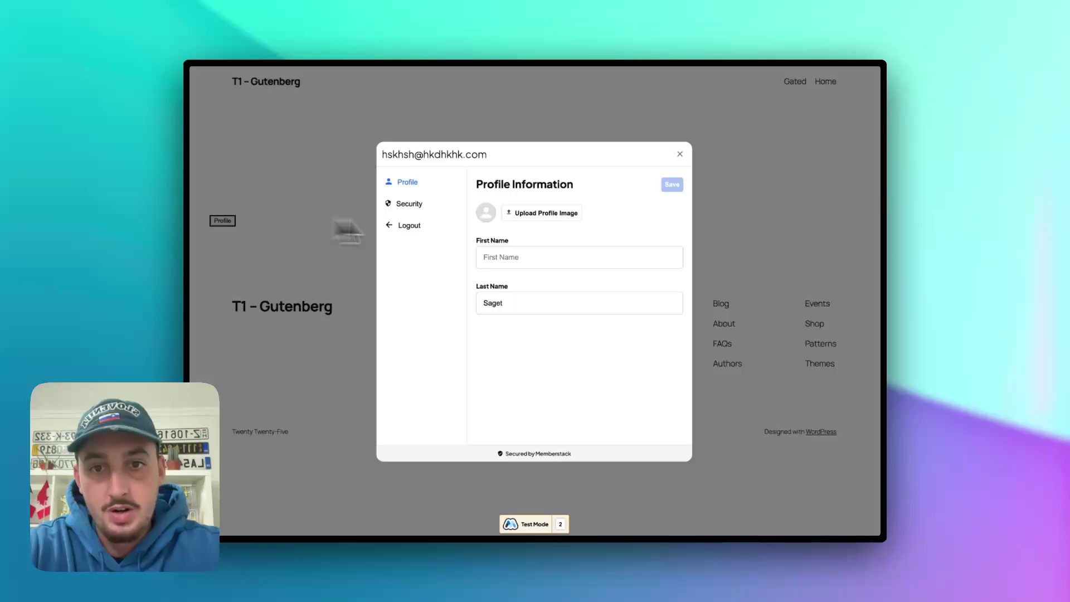
click(510, 257)
text(Bob)
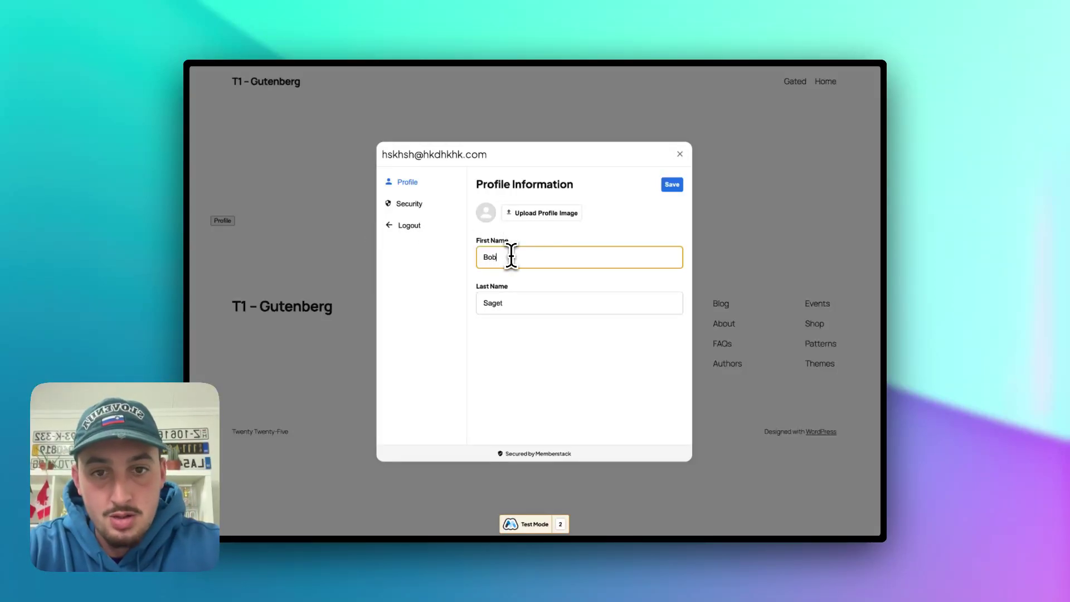
click(672, 185)
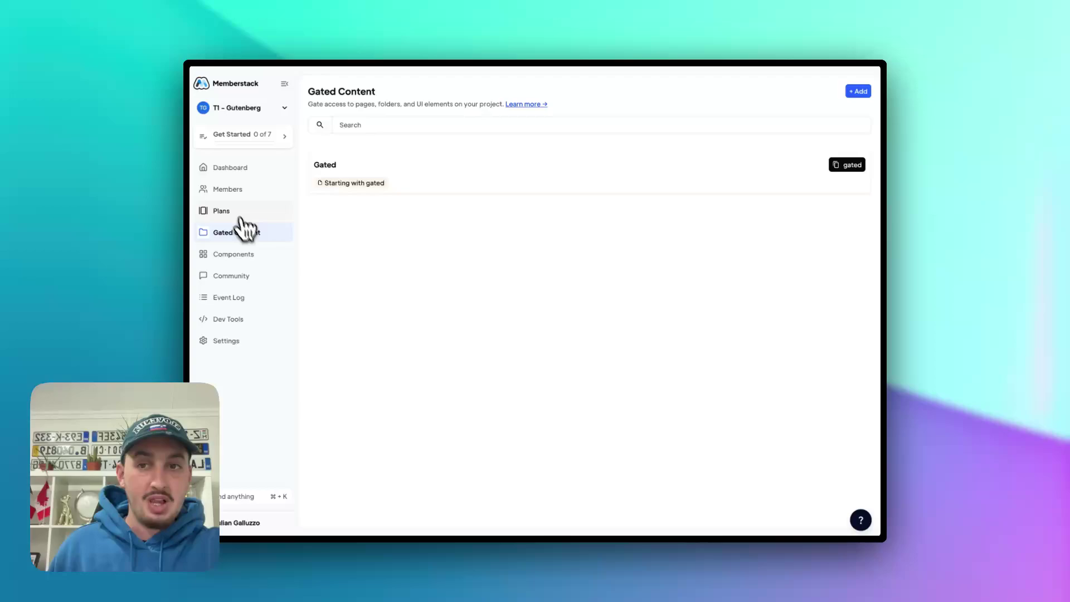
Step: Go to the Memberstack project's plans, discarding the unsaved gated content changes, and open the Spanish plan
click(233, 212)
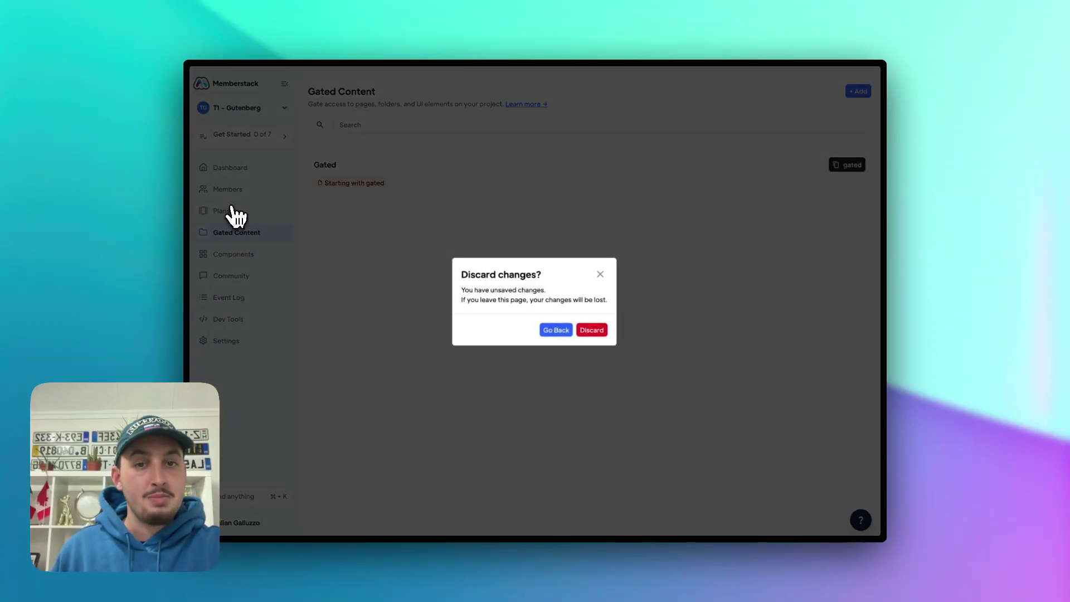
click(592, 330)
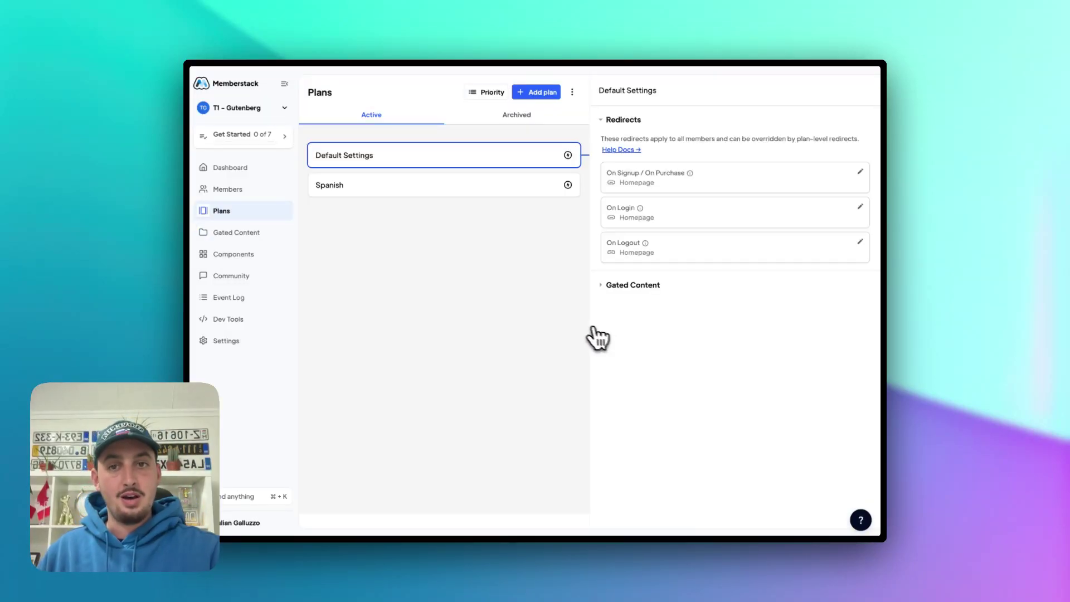
click(507, 189)
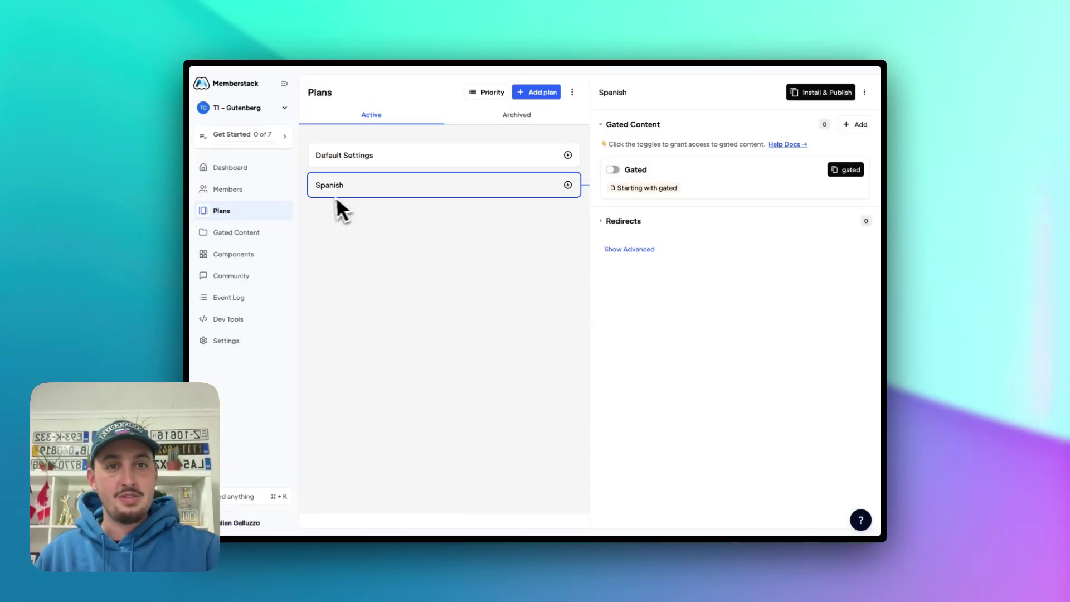
Step: Create a new free plan named "Arabic" in Memberstack
click(538, 92)
click(399, 162)
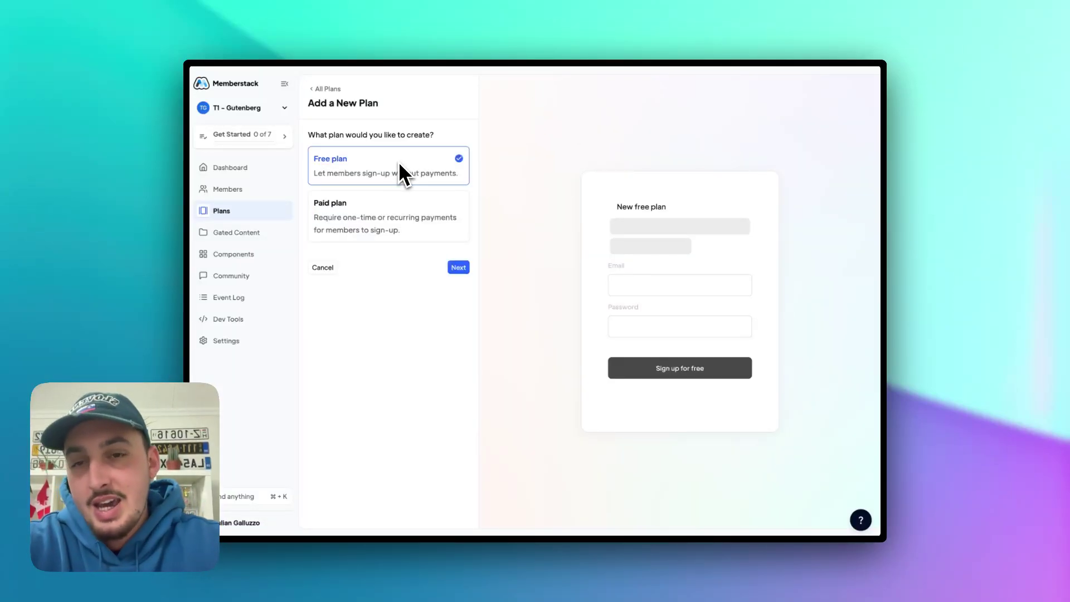
click(456, 269)
click(369, 148)
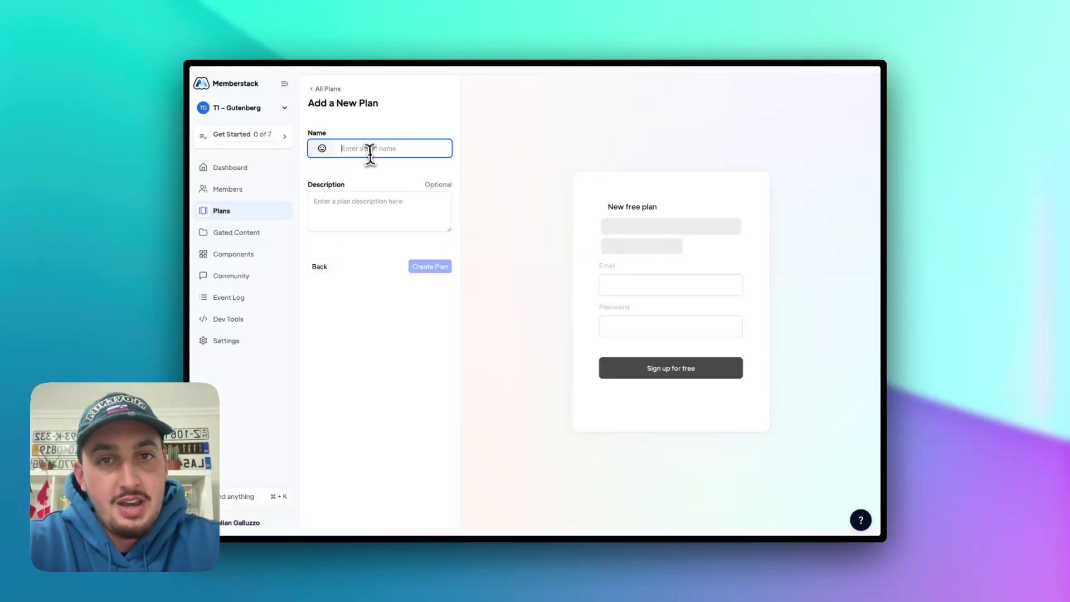
text(Arabic)
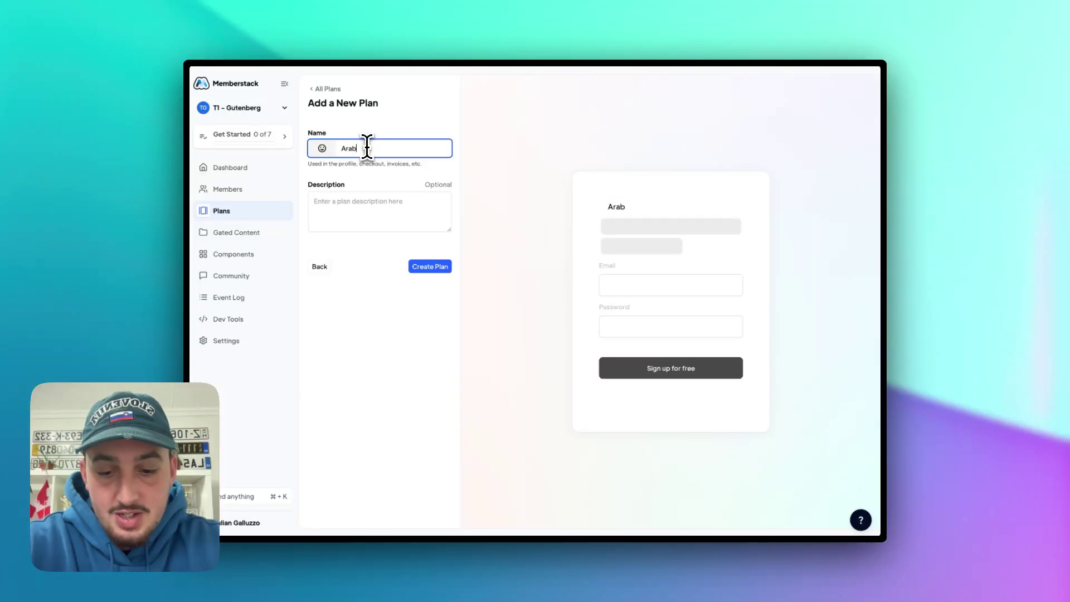
click(434, 270)
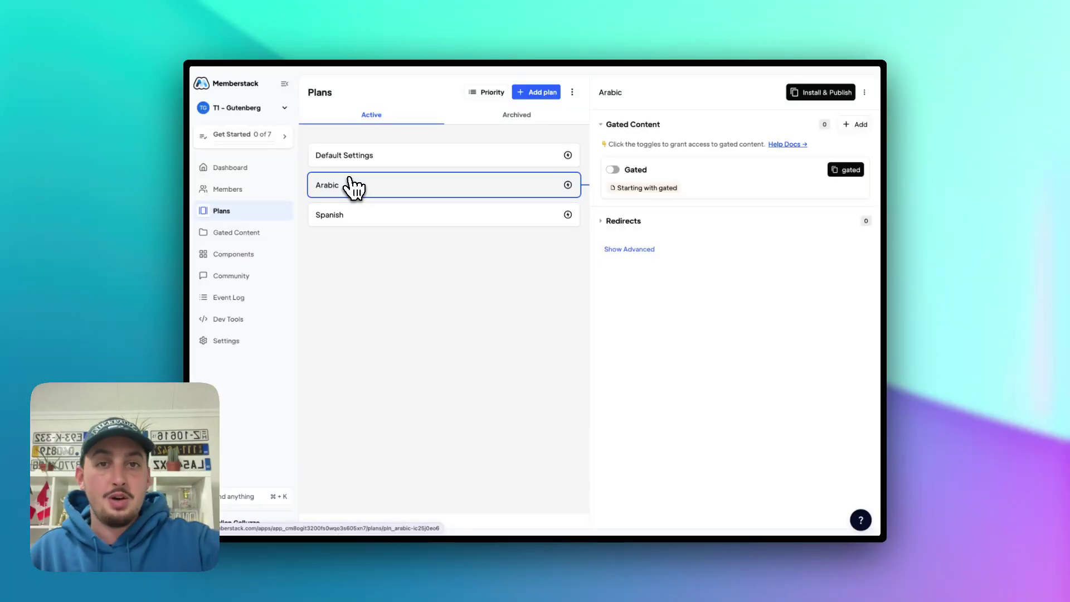
Step: Open the test member's profile from the members list and expand its custom fields
click(258, 193)
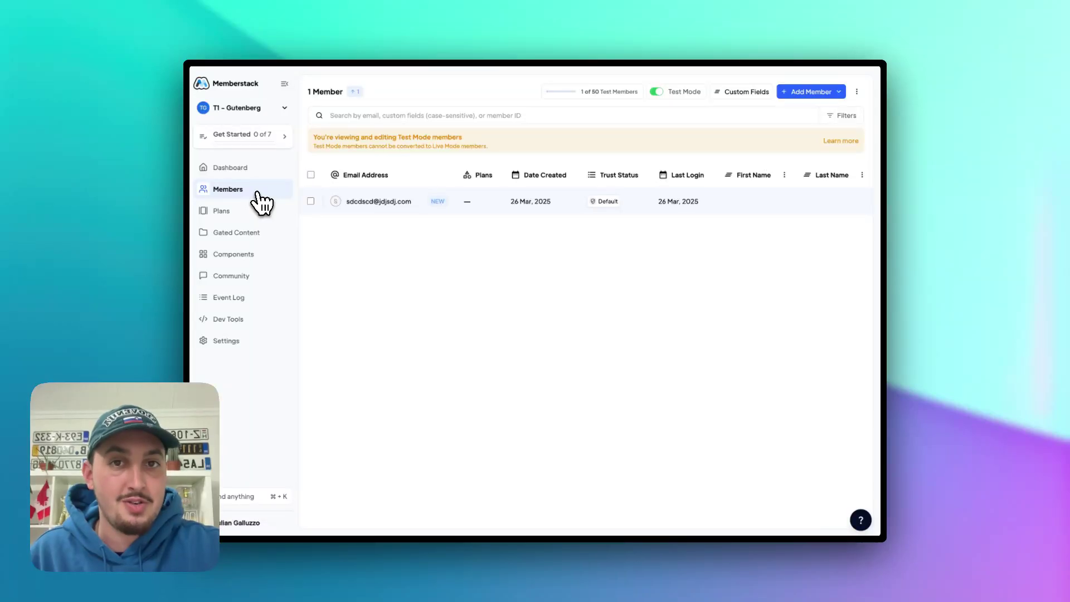
click(411, 208)
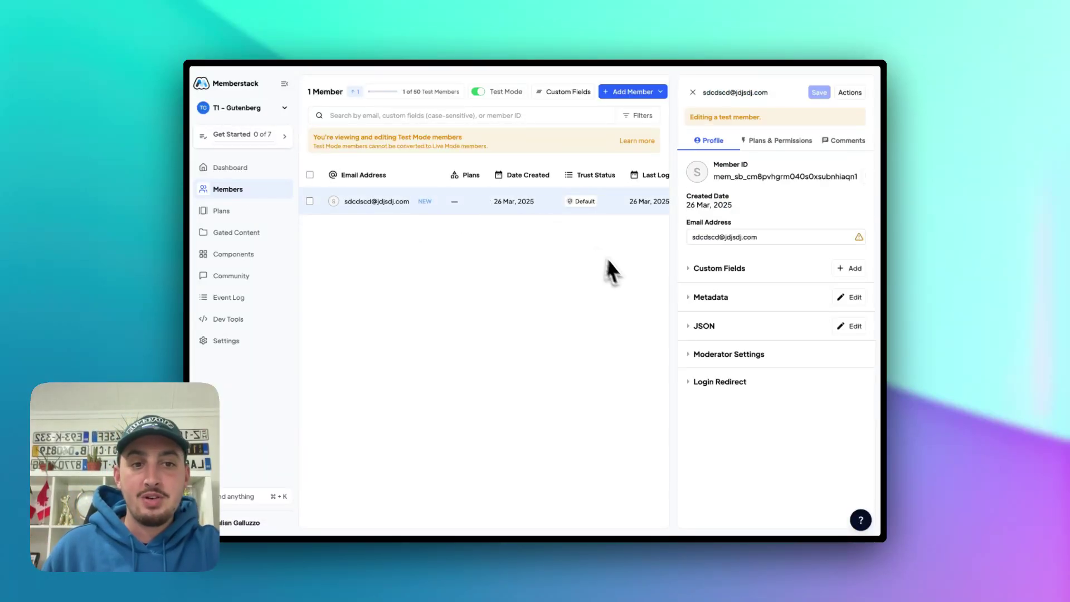
click(723, 271)
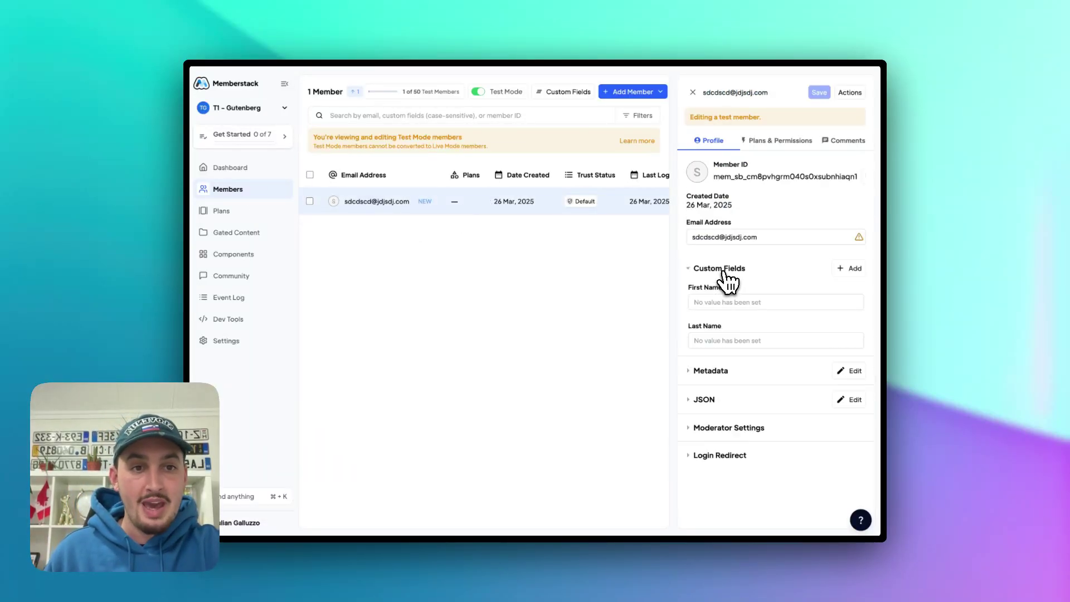
Step: Review the settings and data attributes of the First Name and Last Name custom fields without changing them
click(564, 94)
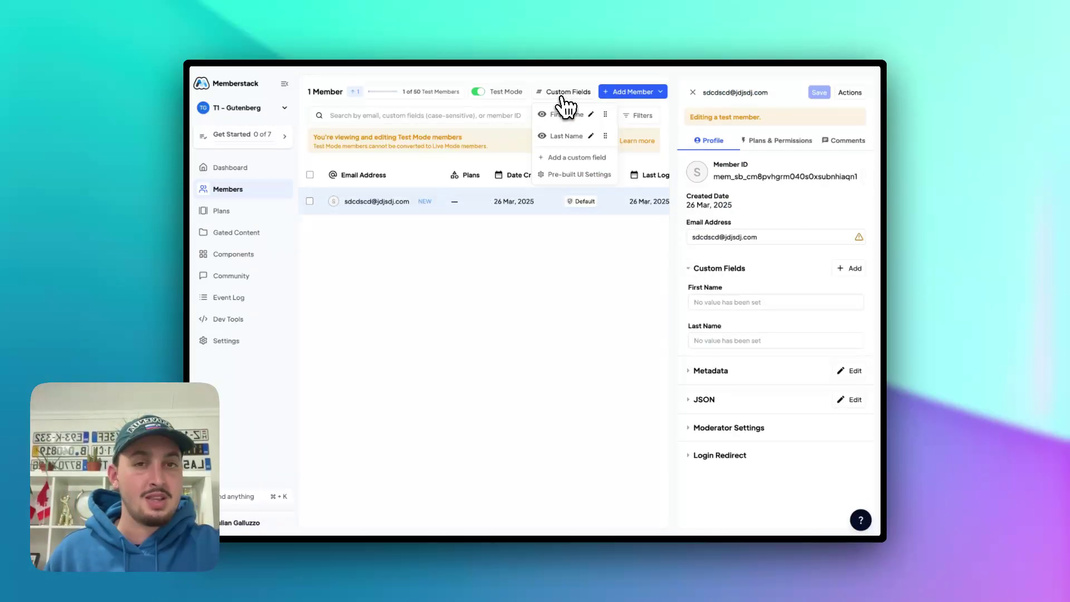
click(590, 115)
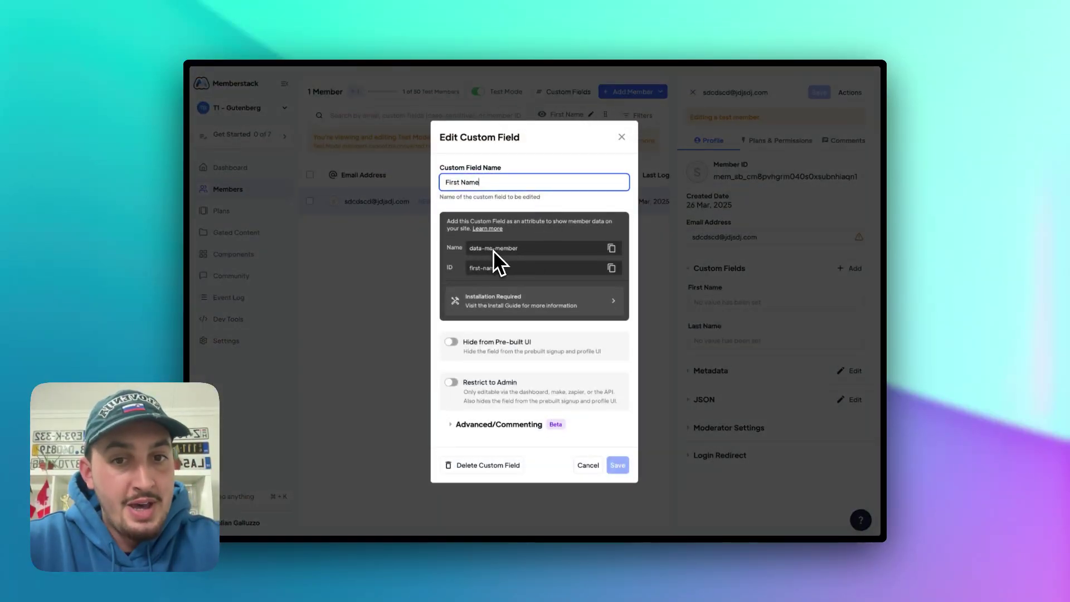
click(624, 138)
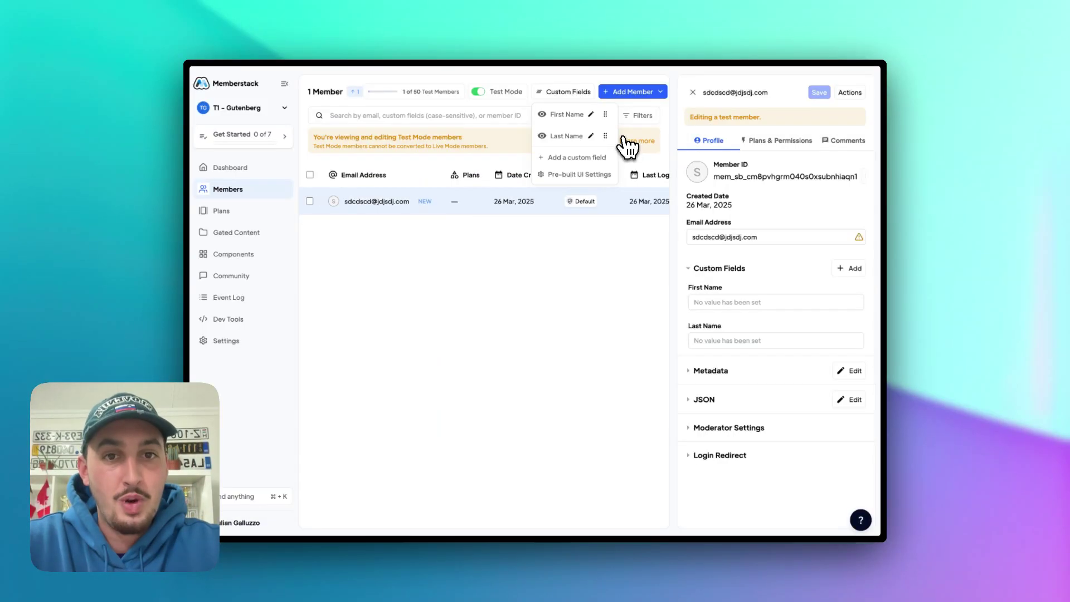
click(589, 137)
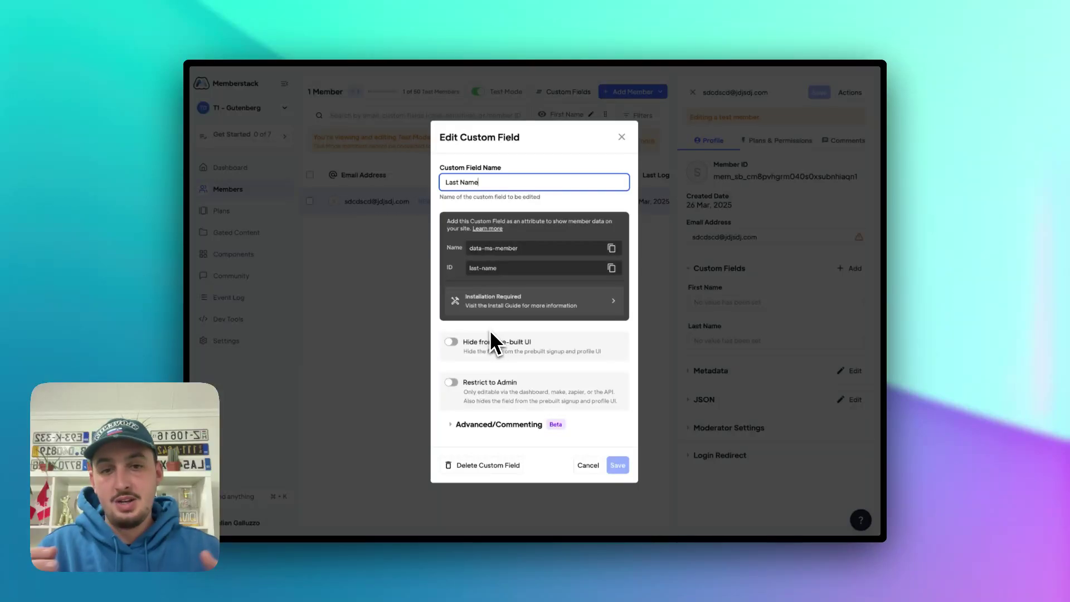
click(622, 137)
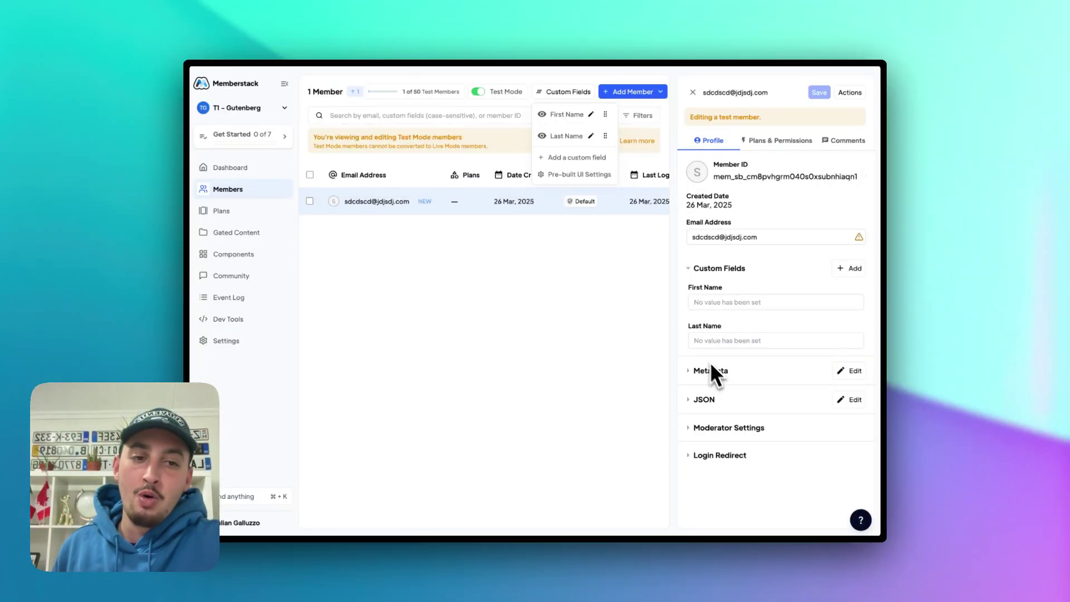
click(682, 340)
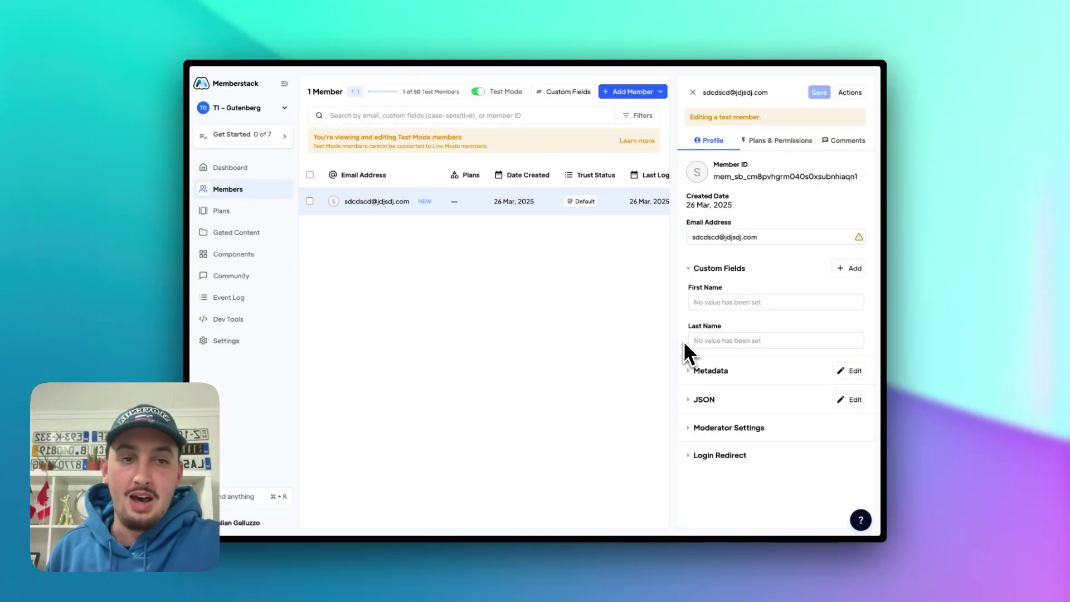
Step: Add a metadata entry with key "pet" and value "dog" to the open test member and save it
click(714, 372)
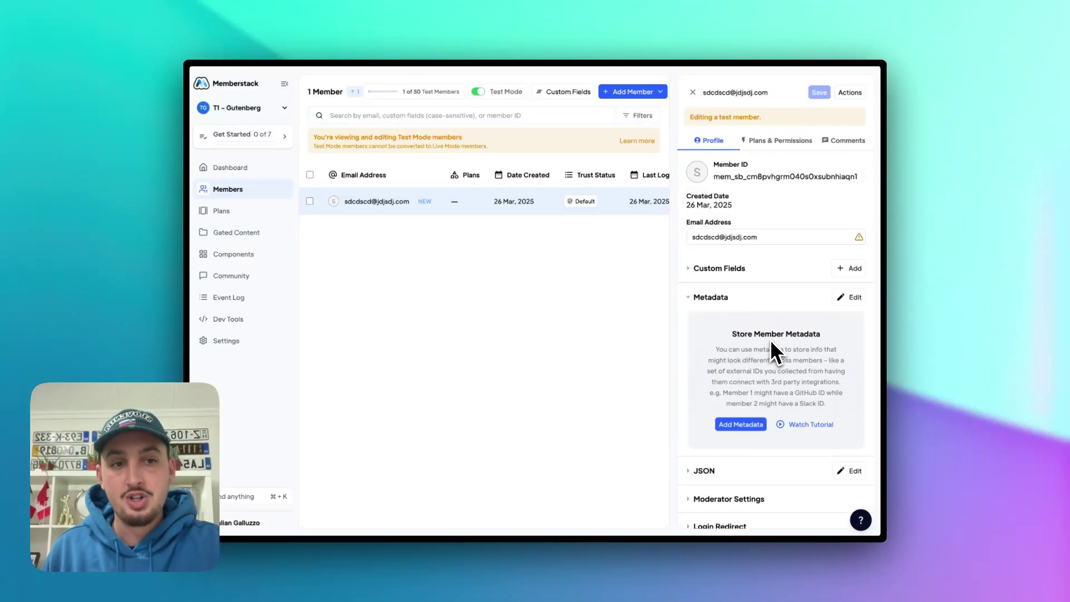
click(737, 426)
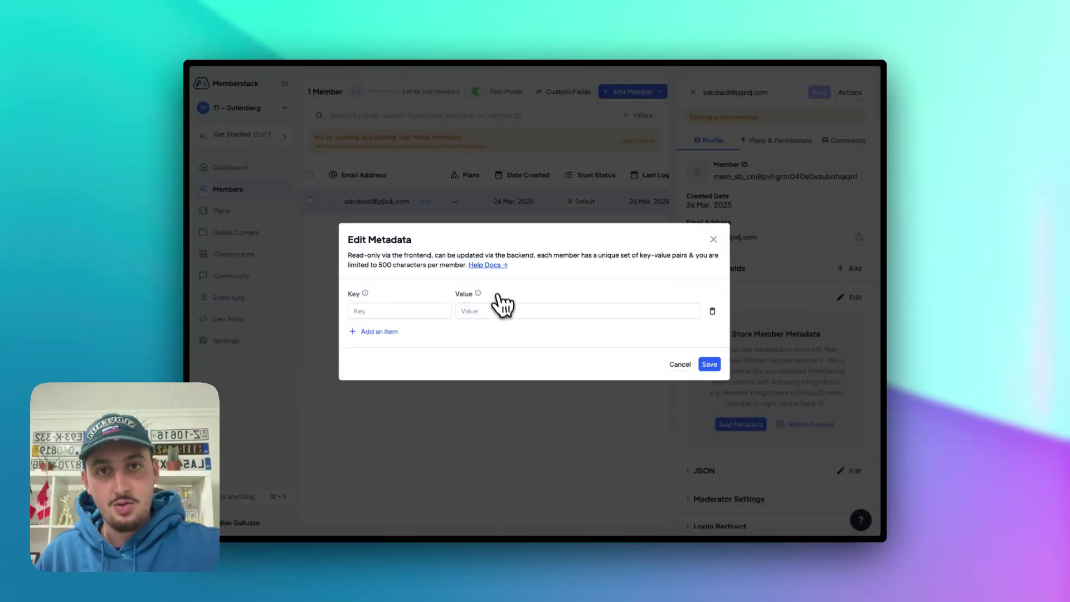
click(413, 311)
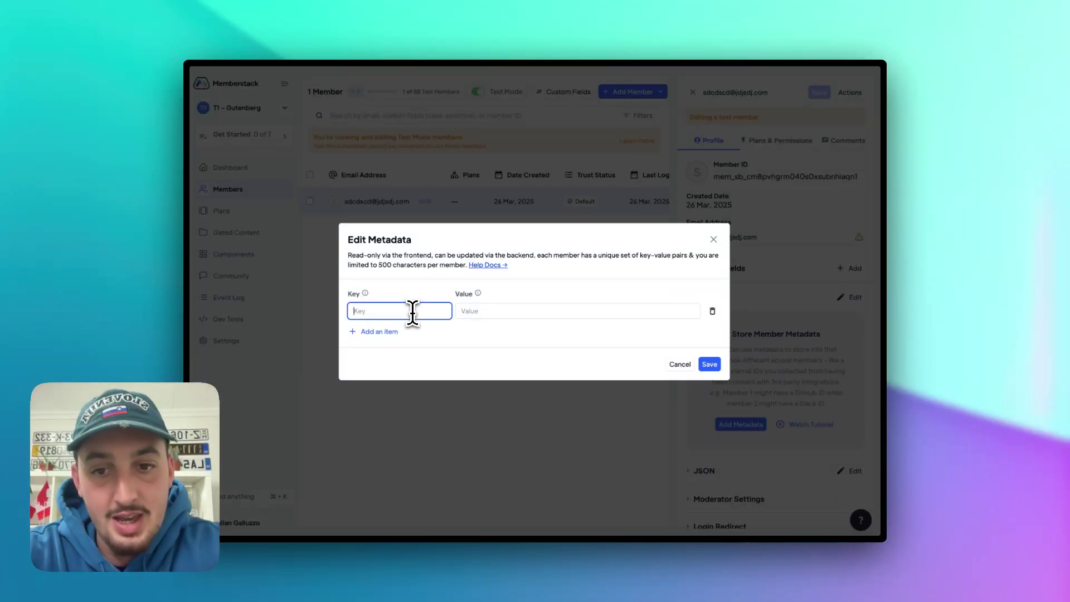
text(id)
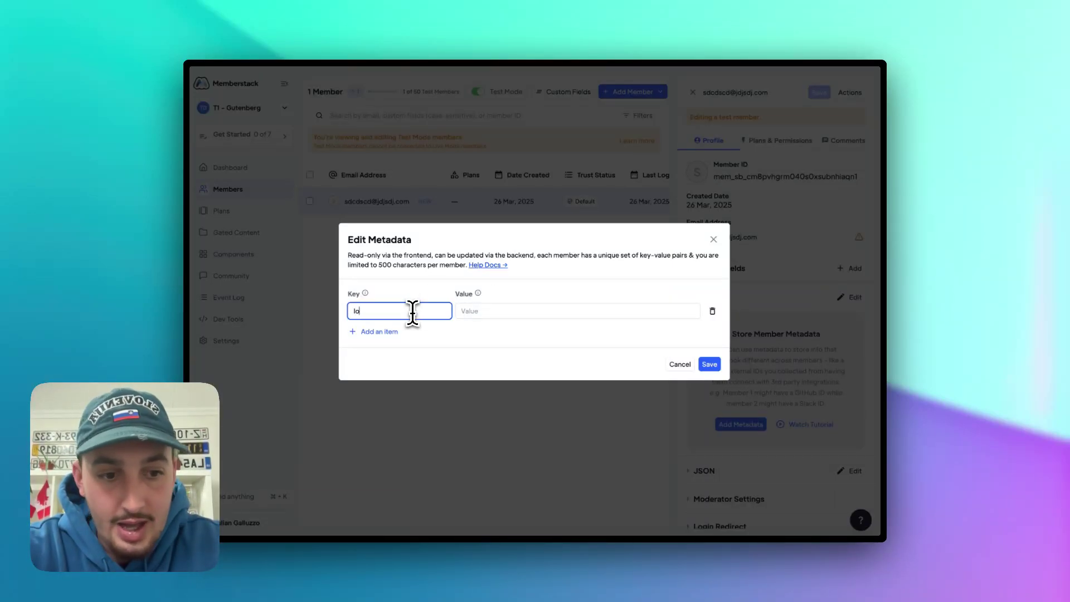
key(BackSpace)
key(BackSpace)
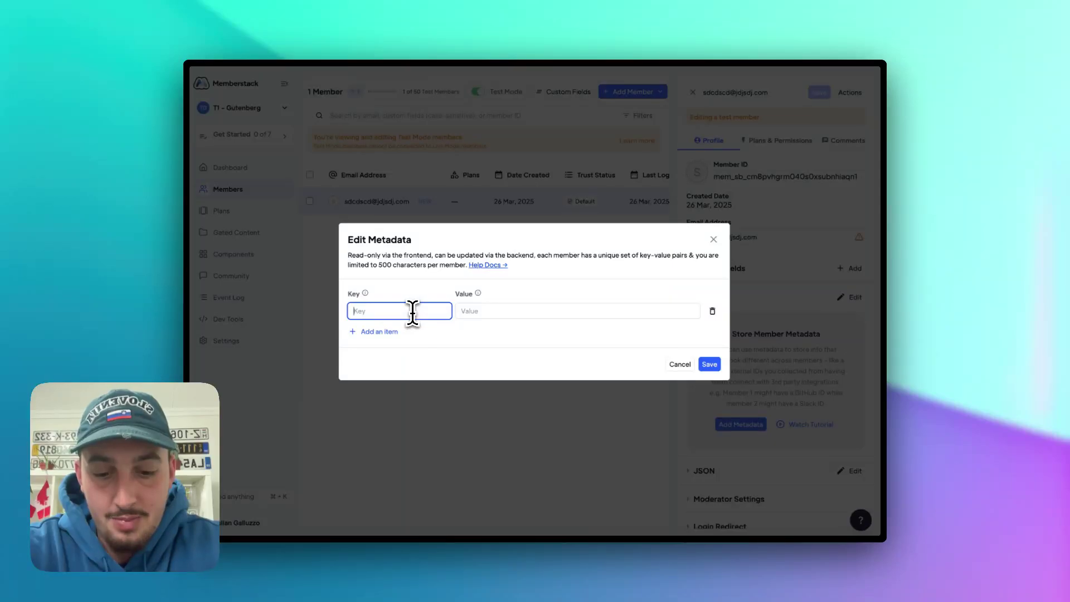
text(p)
key(BackSpace)
text(pet)
click(512, 316)
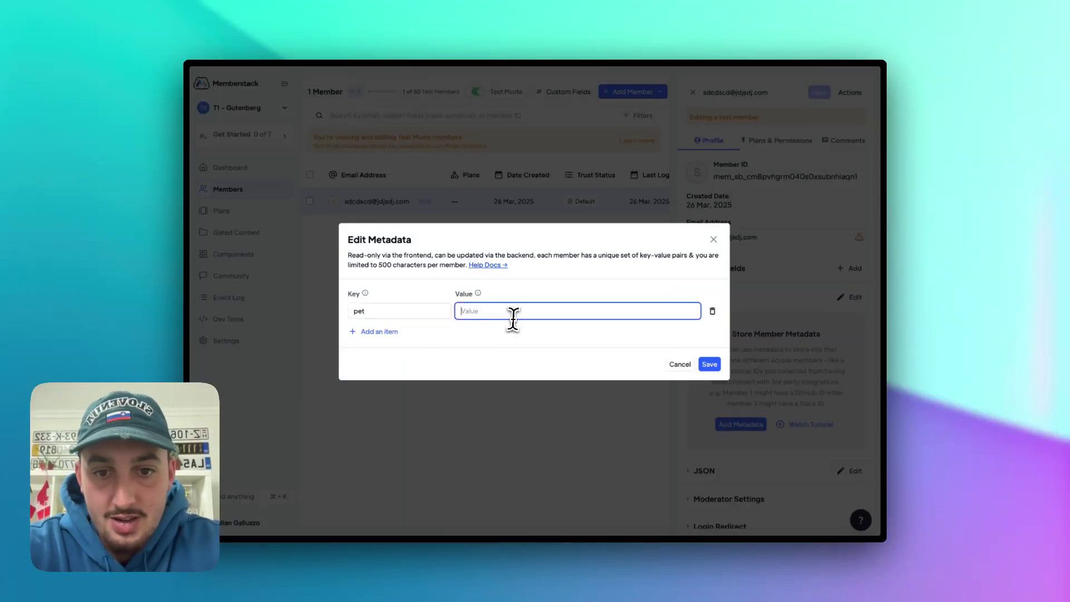
text(dog)
click(710, 364)
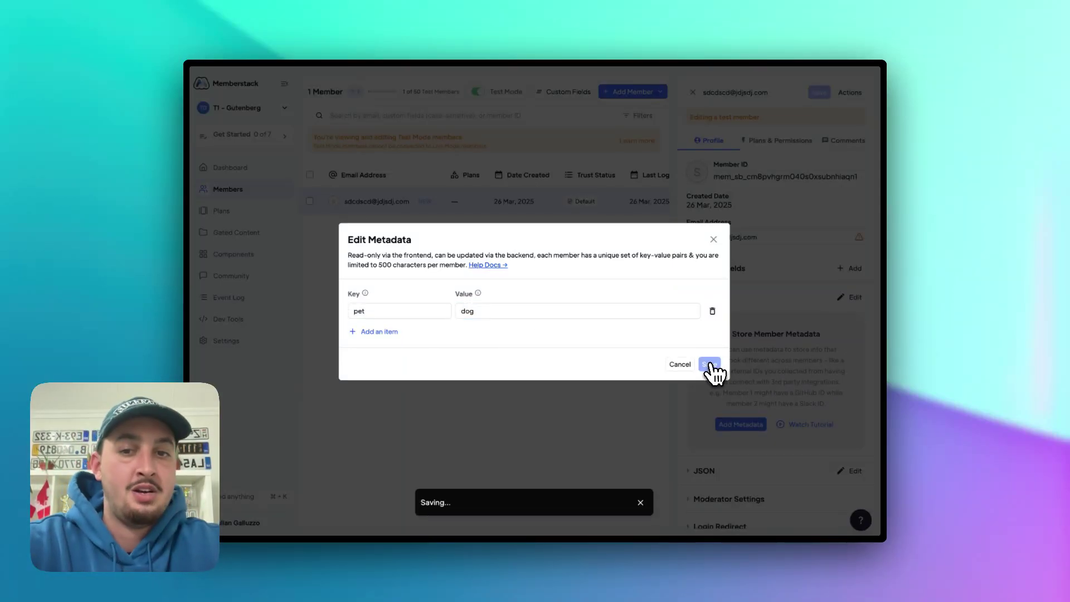
Step: Open the newest test member and save a metadata entry with key "friend" and value "horse"
click(498, 205)
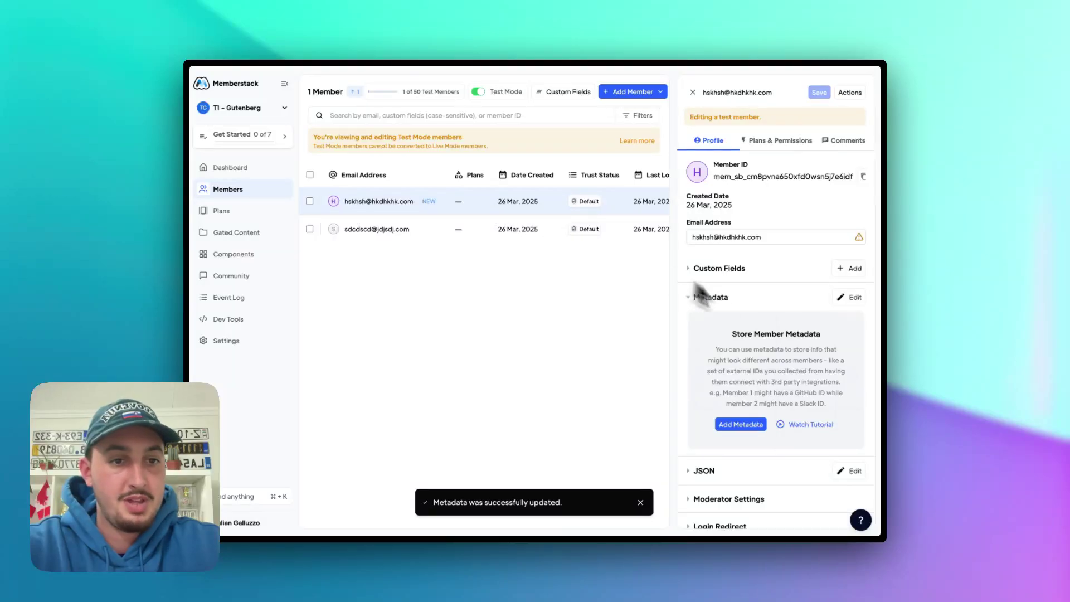
click(741, 425)
click(413, 312)
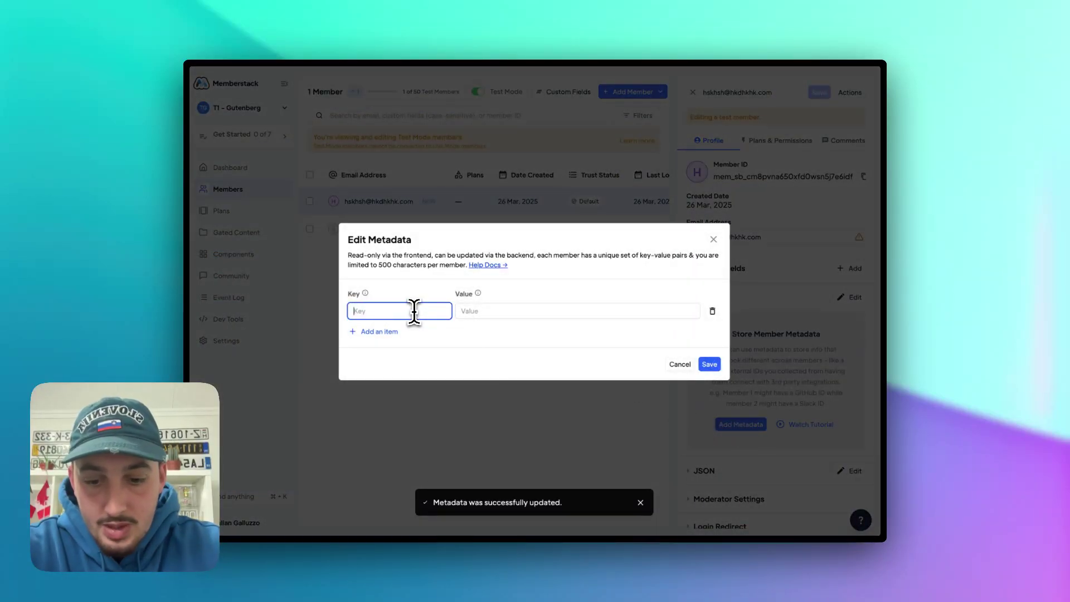
text(pet)
click(480, 312)
text(horse)
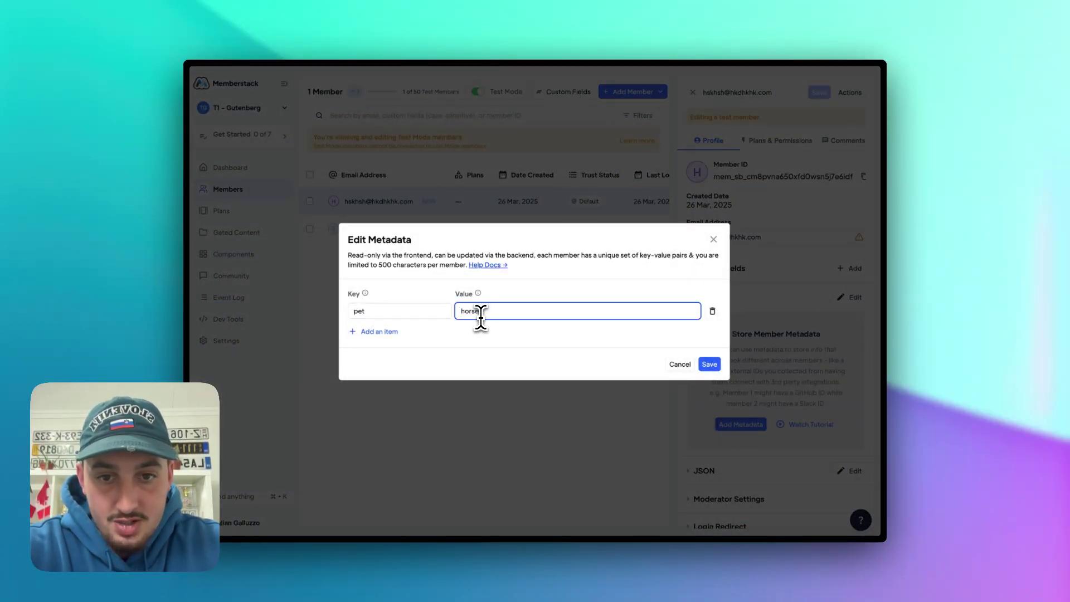
click(430, 312)
double_click(426, 314)
text(fir)
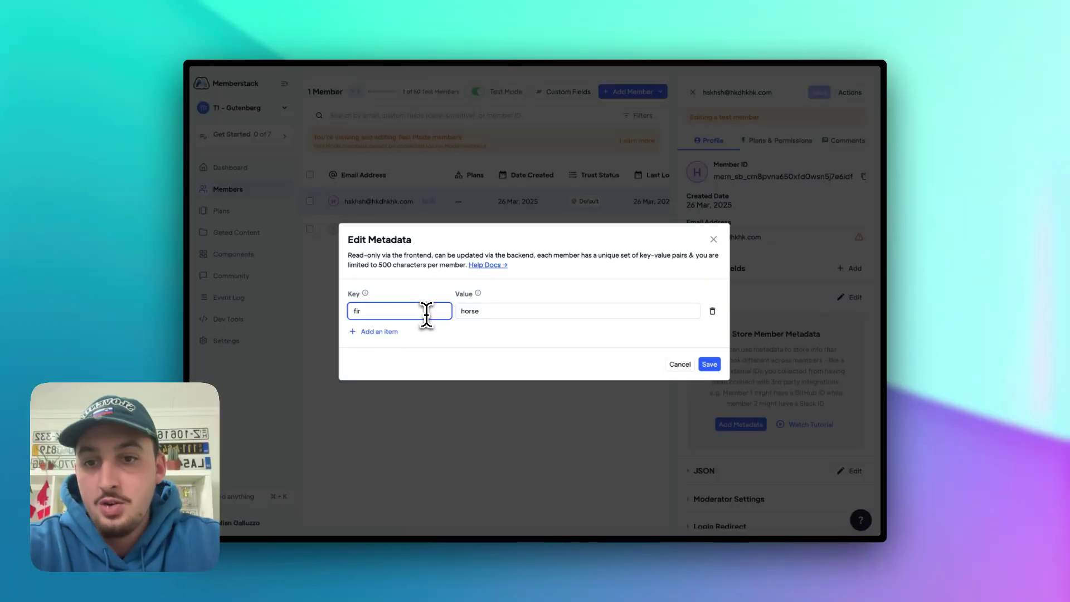
text(riend)
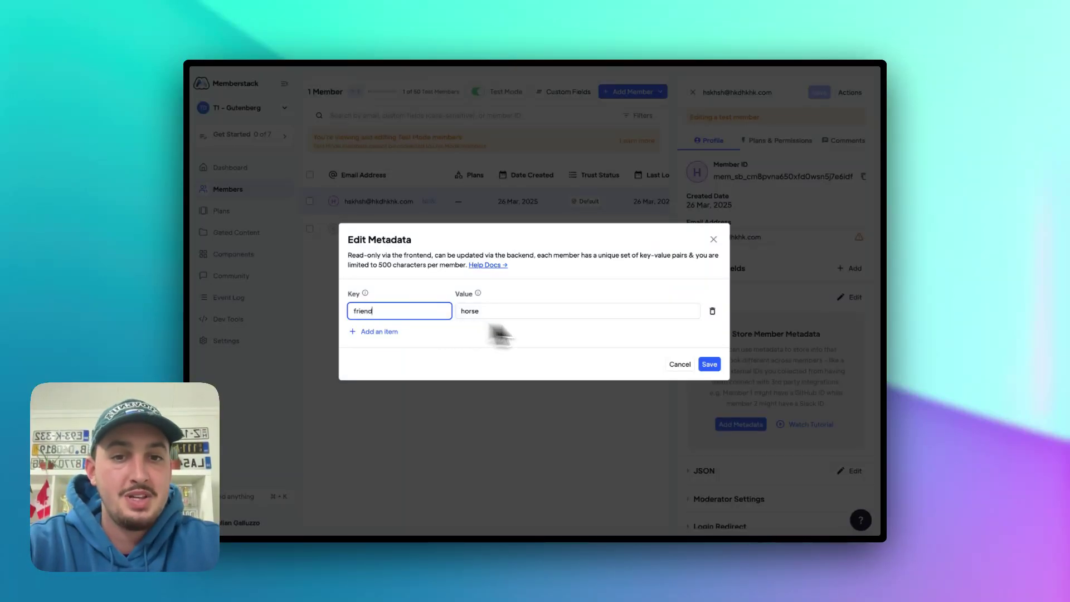
click(709, 364)
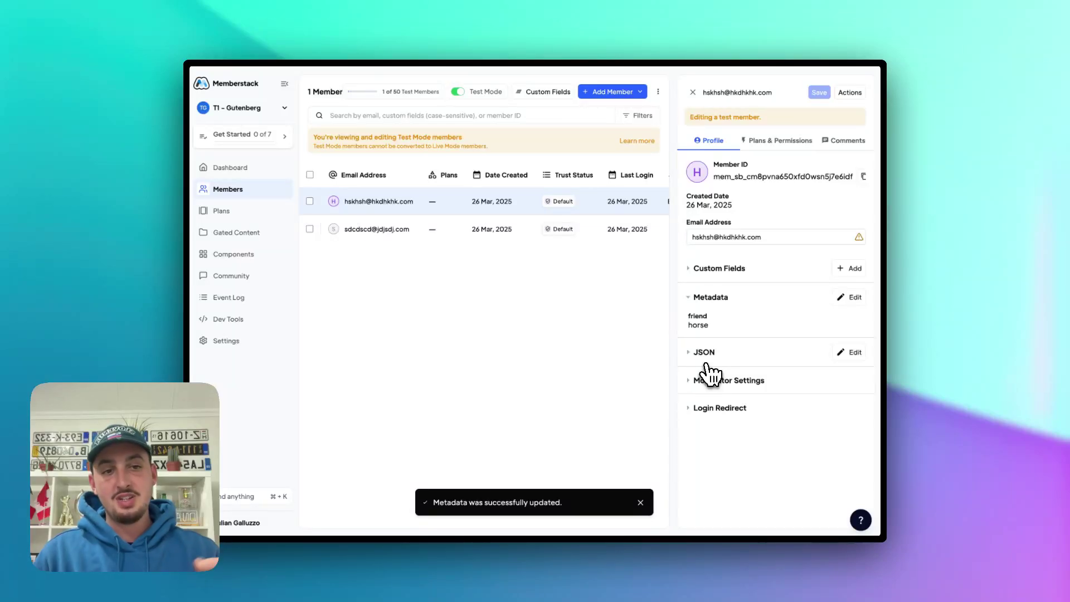
Step: Expand the JSON data section of the newest member's profile to examine its storage option
click(706, 361)
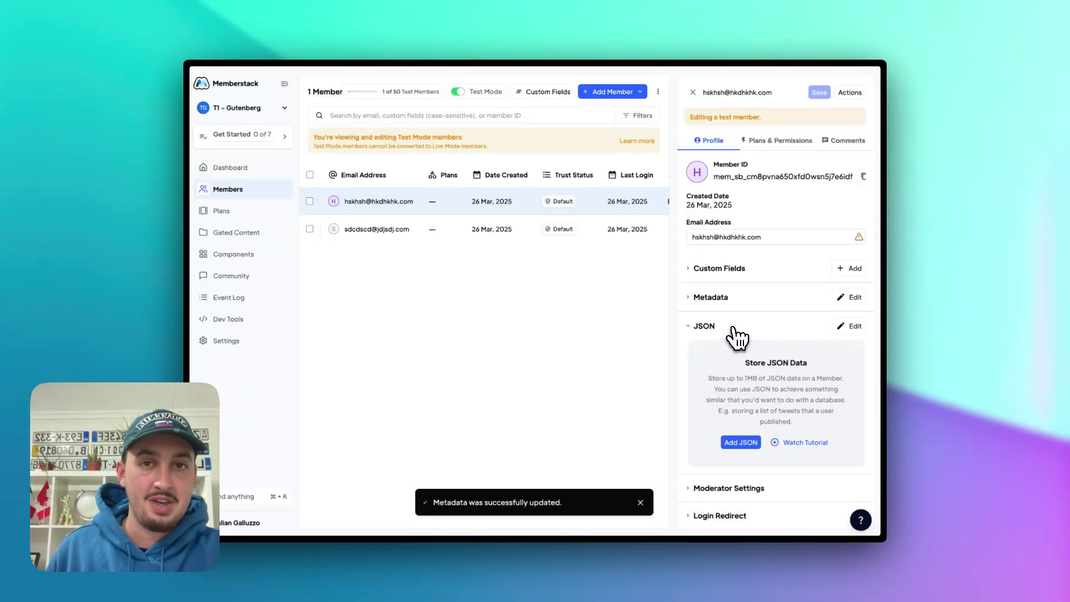